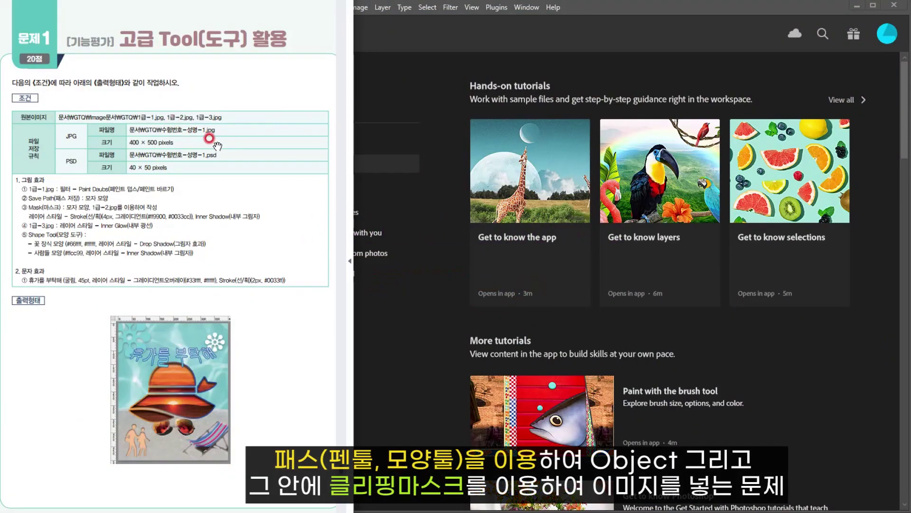
Create a new white RGB document 400 pixels wide and 500 pixels high at 72 pixels/inch
click(420, 40)
click(331, 81)
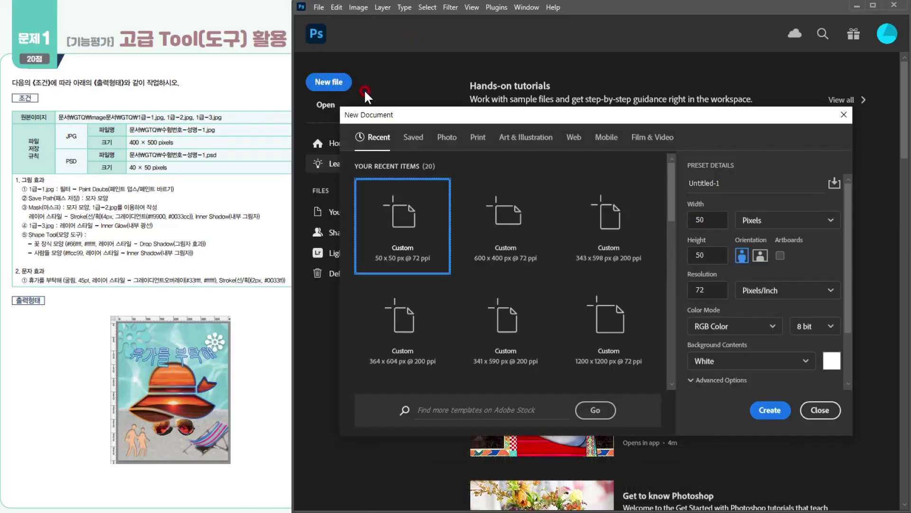
click(763, 221)
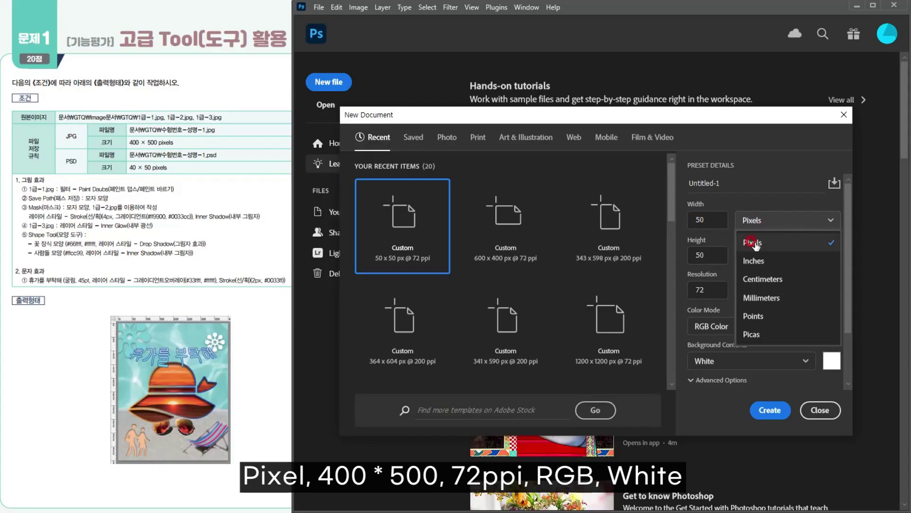
click(741, 240)
click(707, 219)
text(400)
key(Tab)
text(500)
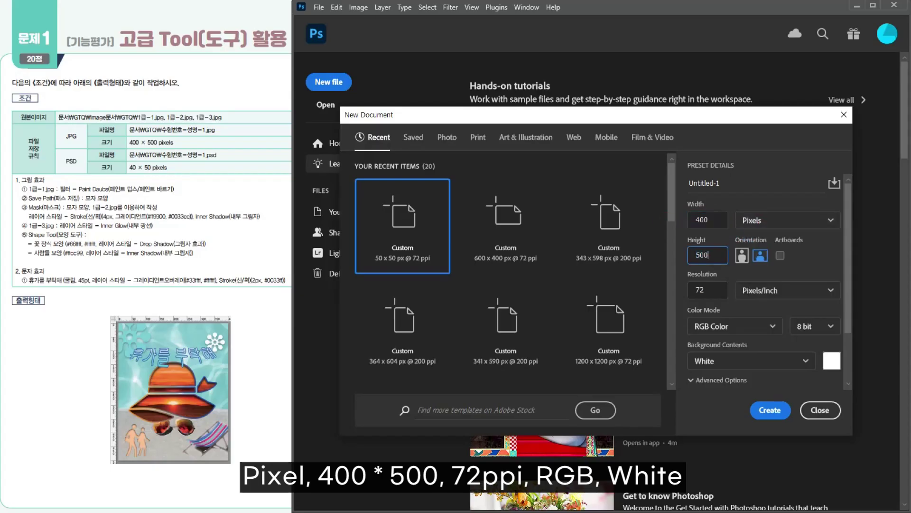
click(713, 289)
click(707, 332)
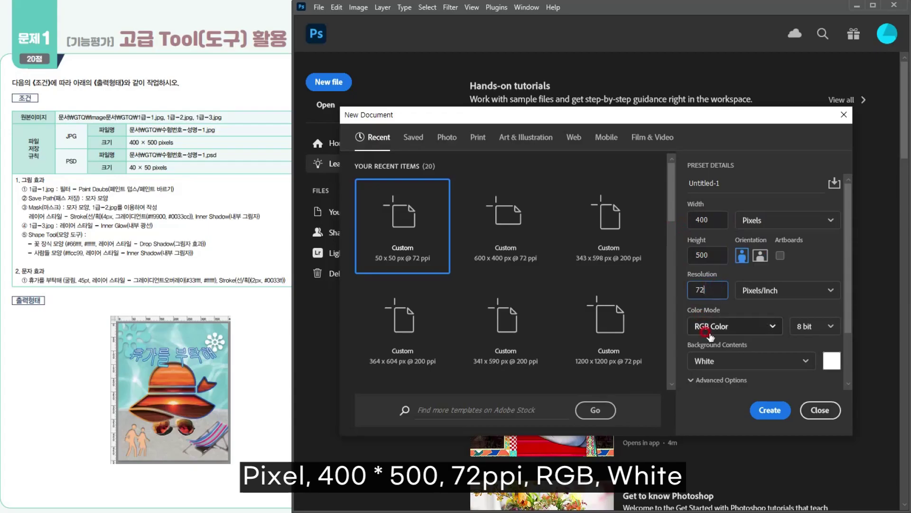
click(759, 409)
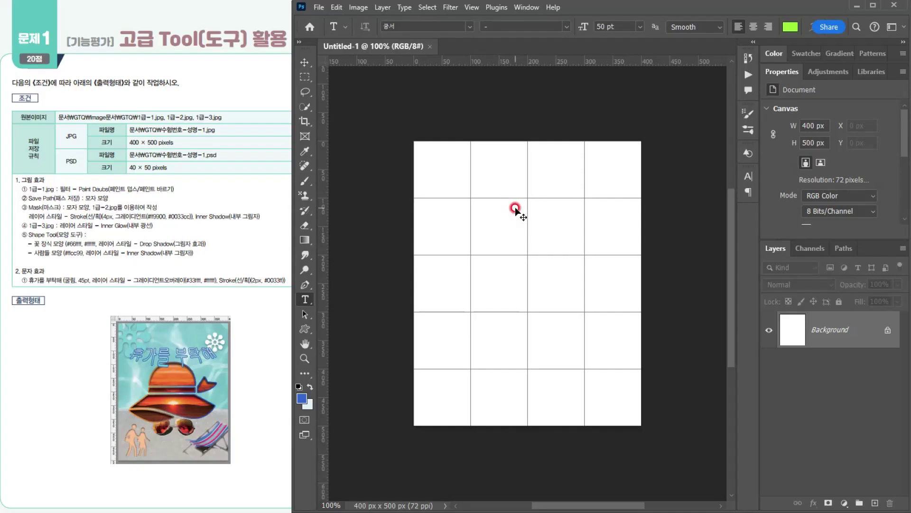
Toggle the rulers and the grid off and back on
key(ctrl+r)
key(ctrl+r)
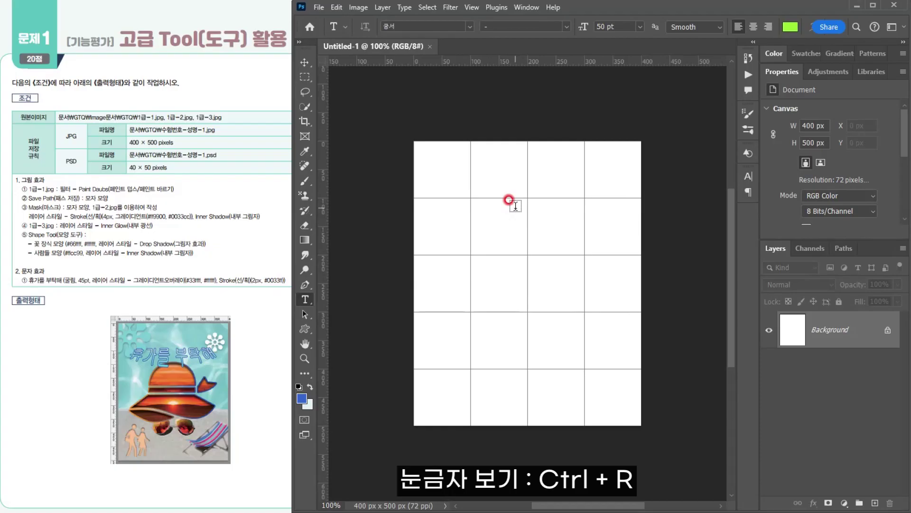
key(ctrl+apostrophe)
key(ctrl+apostrophe)
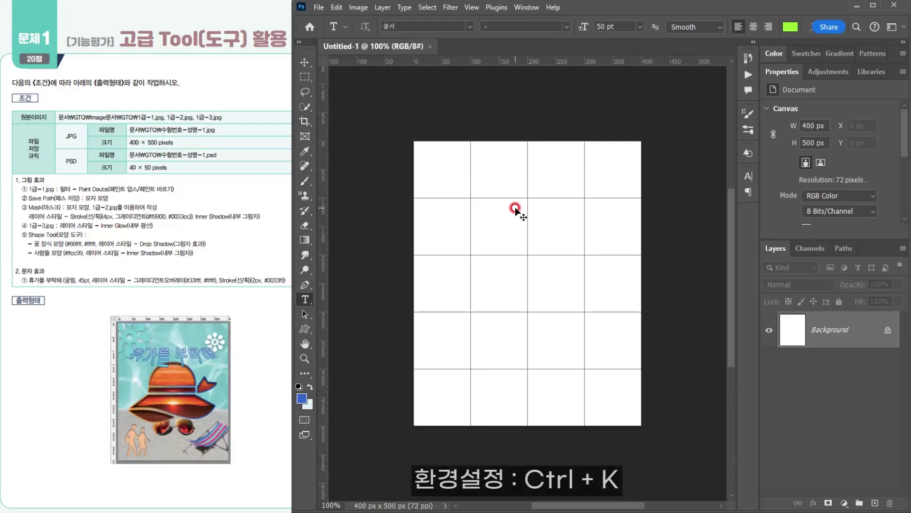
Set the grid preferences to a gridline every 100 pixels
key(ctrl+k)
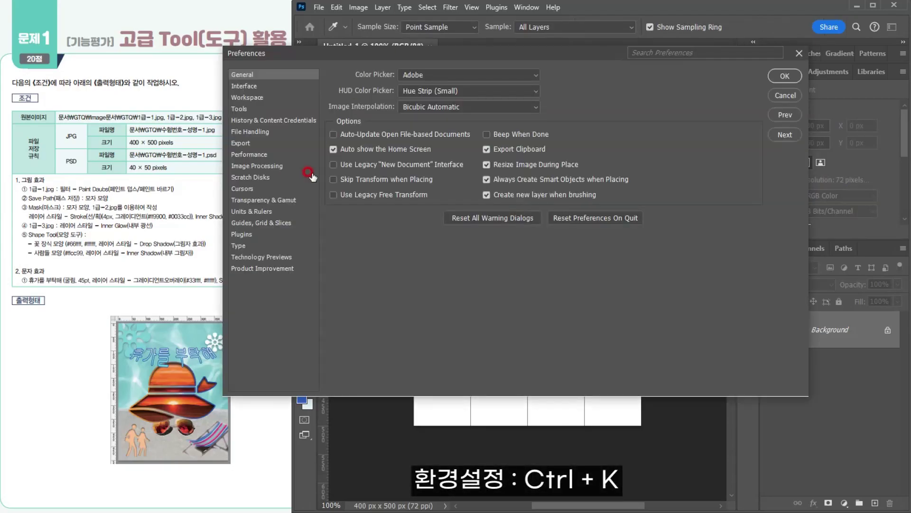
click(250, 223)
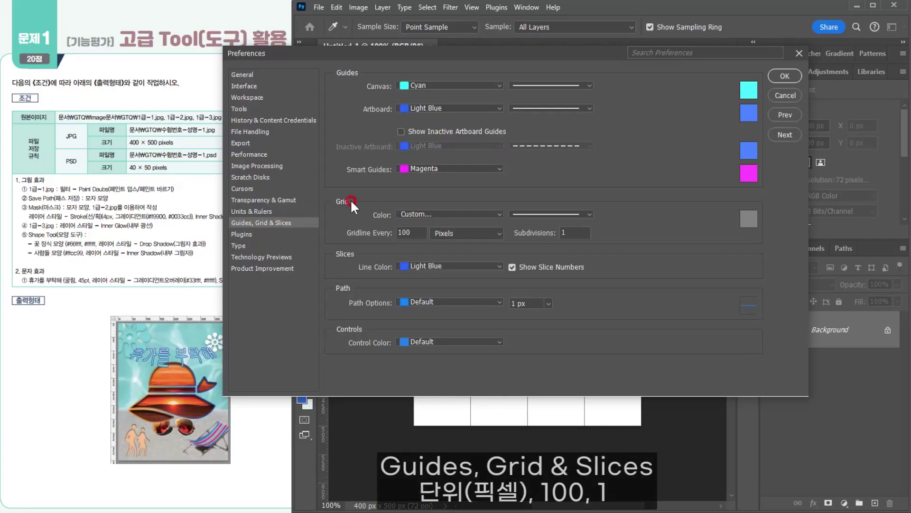
click(450, 233)
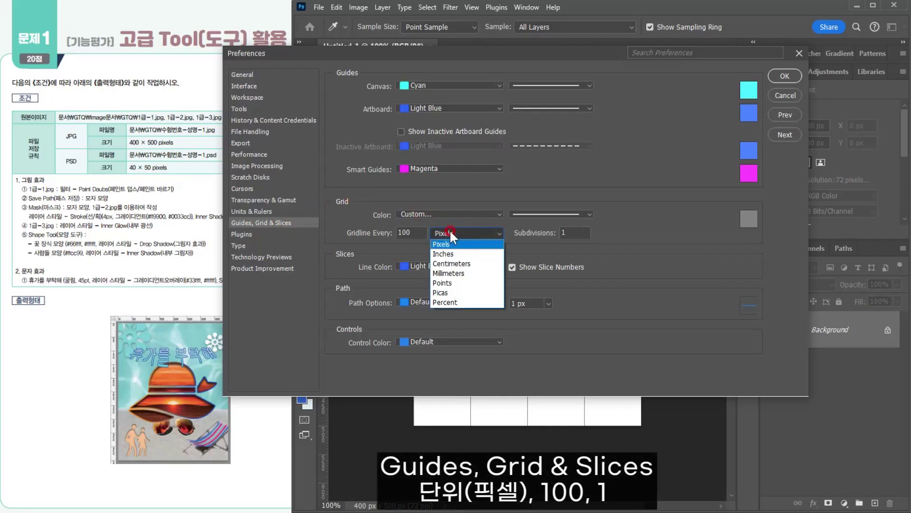
click(447, 244)
drag(412, 231, 378, 232)
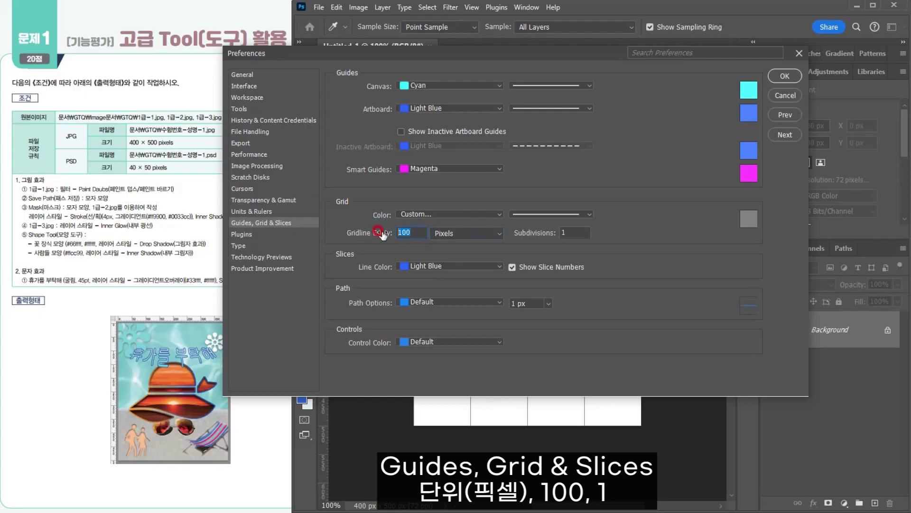
text(100)
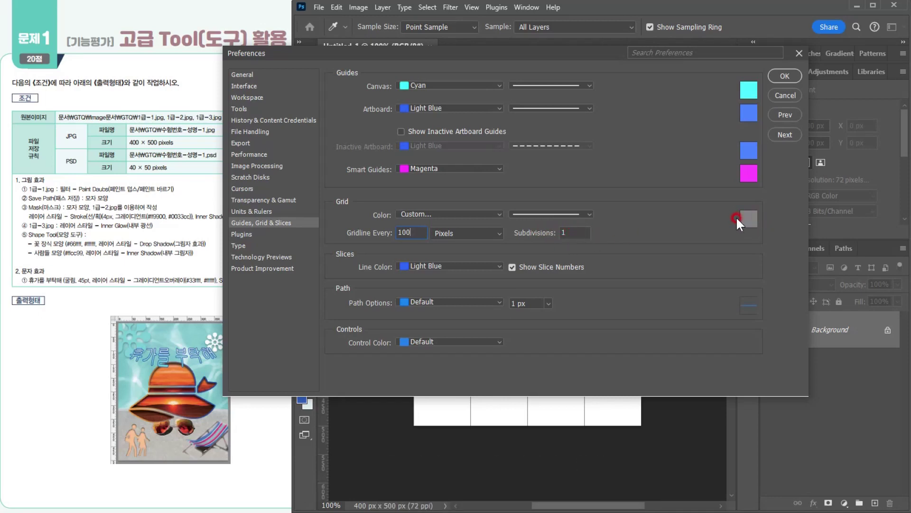
click(786, 75)
key(t)
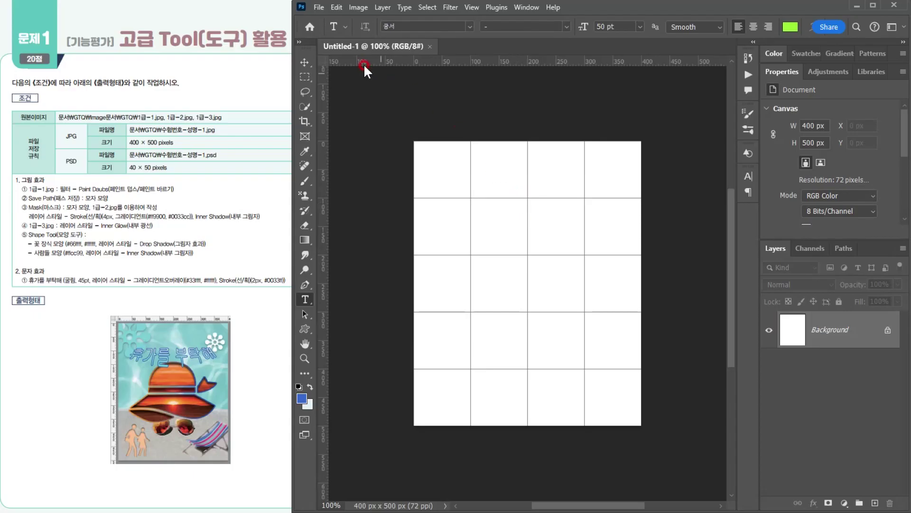
Save the blank document in Photoshop format as 수험번호-성명-1 in the GTQ documents folder
click(336, 45)
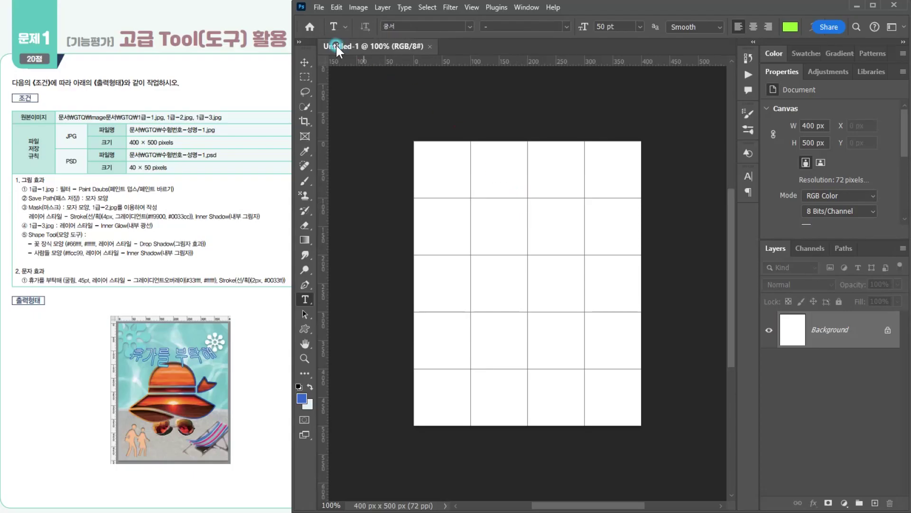
click(319, 6)
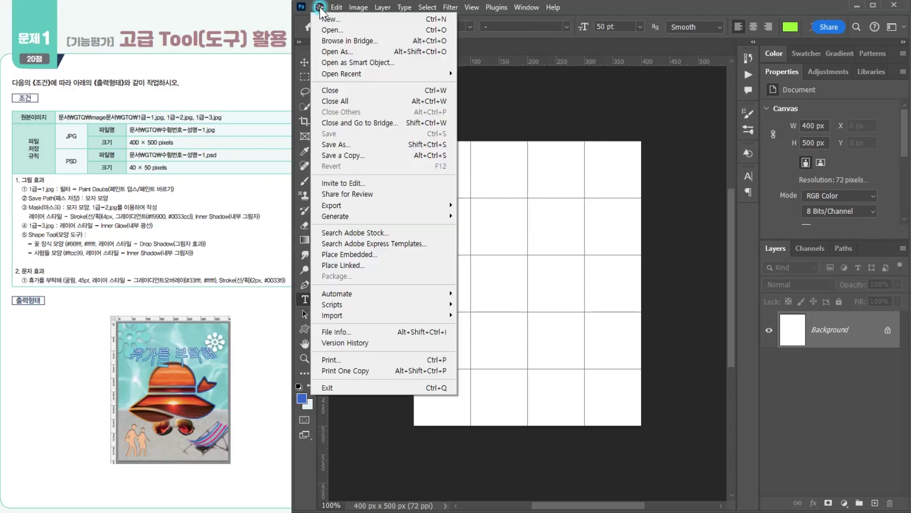
click(357, 146)
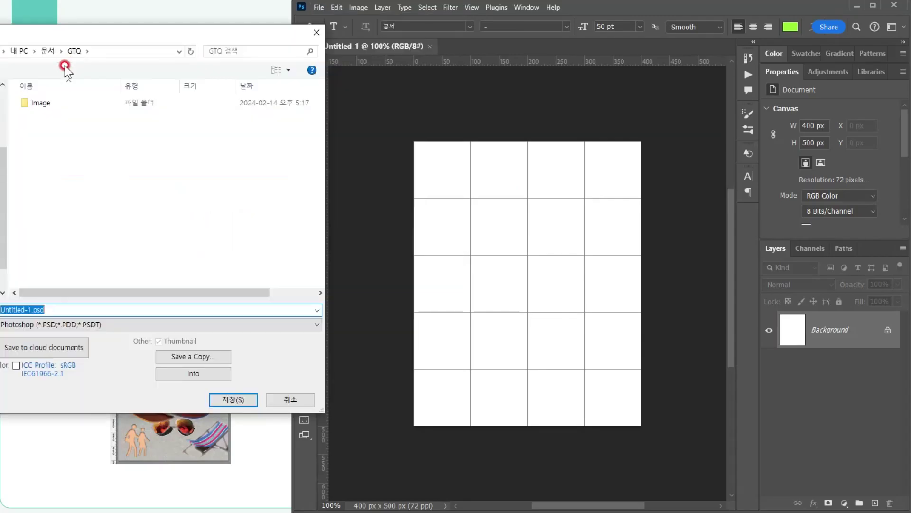
drag(322, 411, 323, 356)
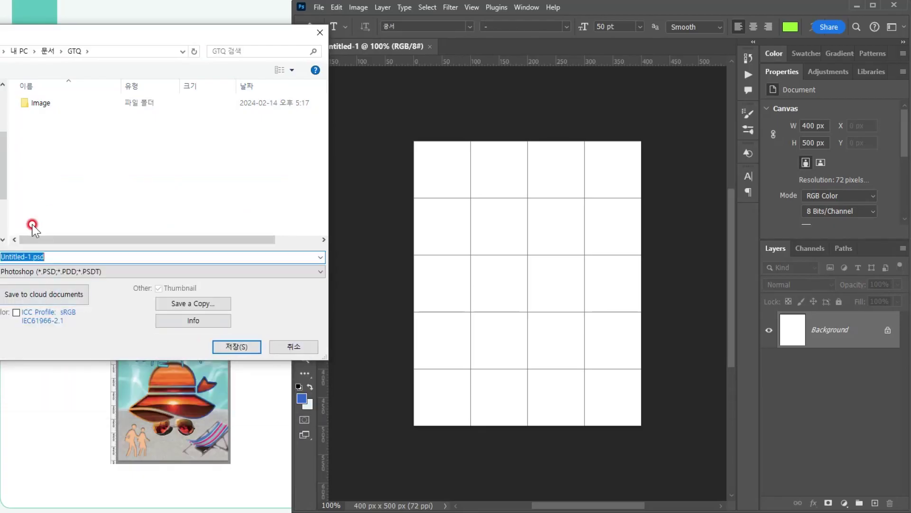
text(수험)
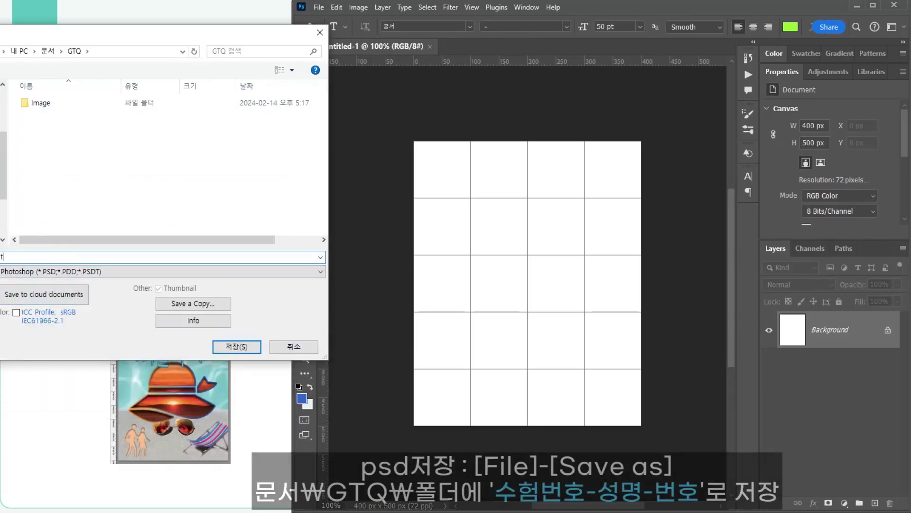
text(번호)
text(-성며)
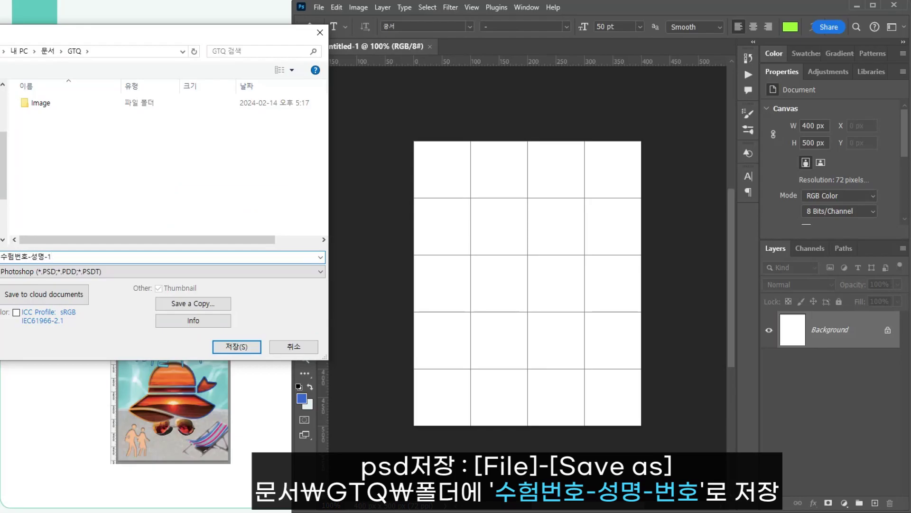
key(Return)
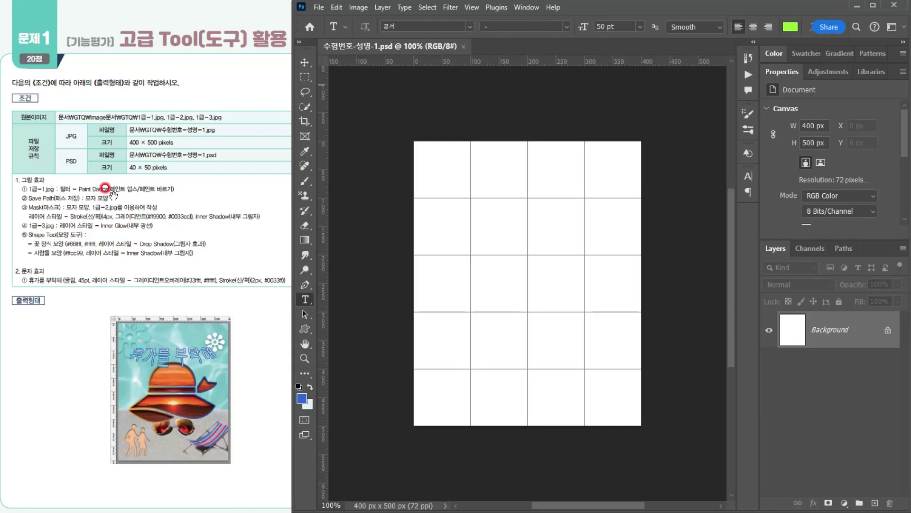
Open the picture 1급-1.jpg from the Image folder inside GTQ
click(318, 7)
click(333, 29)
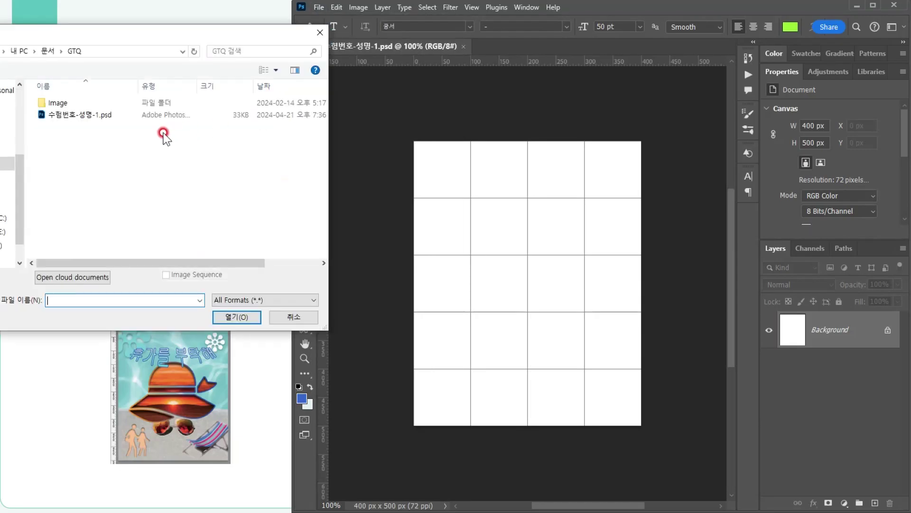
double_click(58, 104)
drag(139, 34, 120, 37)
click(41, 127)
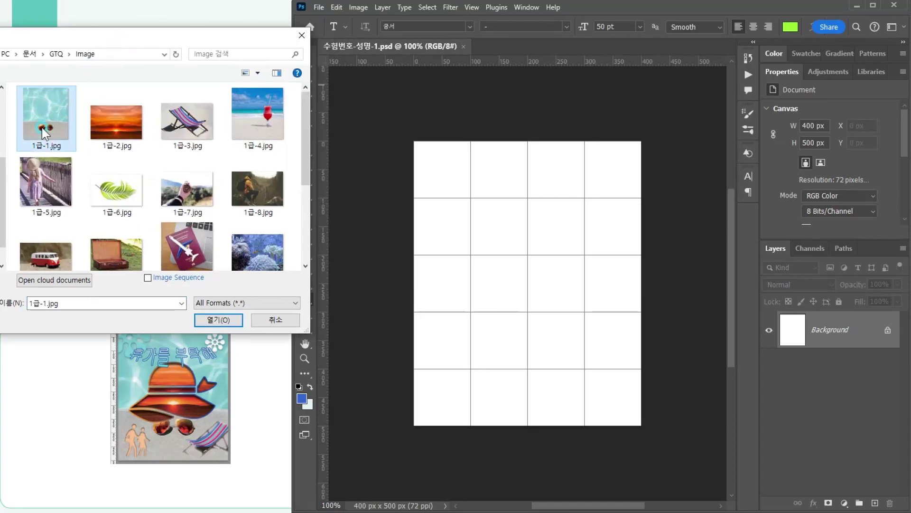
double_click(41, 128)
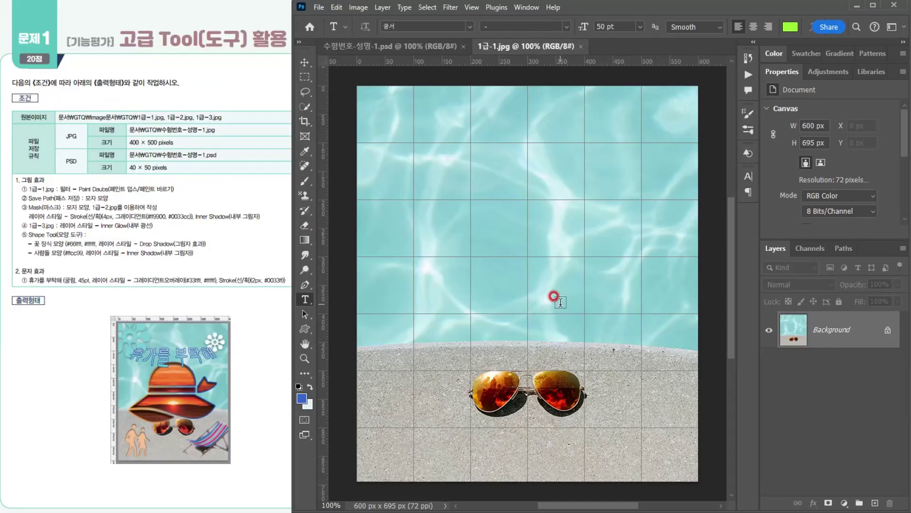
Copy the entire 1급-1.jpg picture and paste it into 수험번호-성명-1.psd as a new layer
key(ctrl+a)
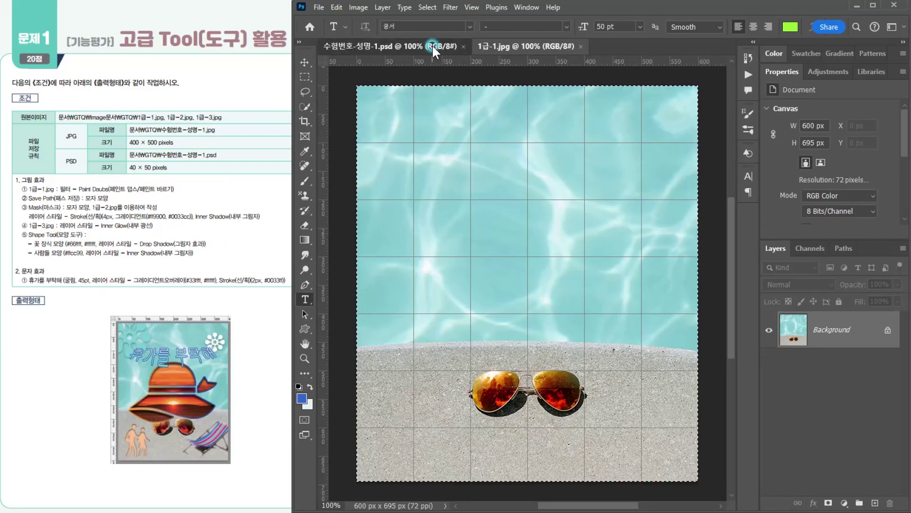
click(432, 44)
key(ctrl+v)
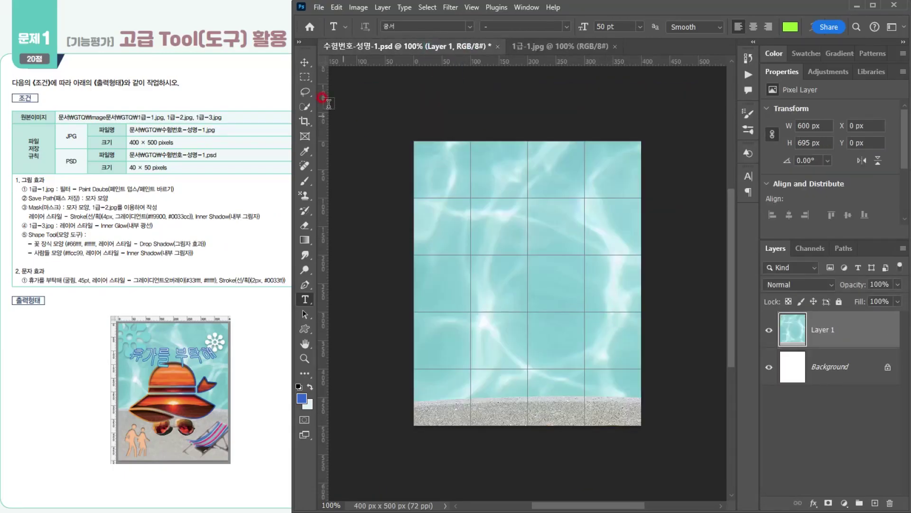
Scale the pasted pool picture to about 75% and position it to cover the canvas, with the sunglasses centred in the lower part
click(305, 63)
drag(543, 349, 406, 265)
drag(521, 359, 564, 365)
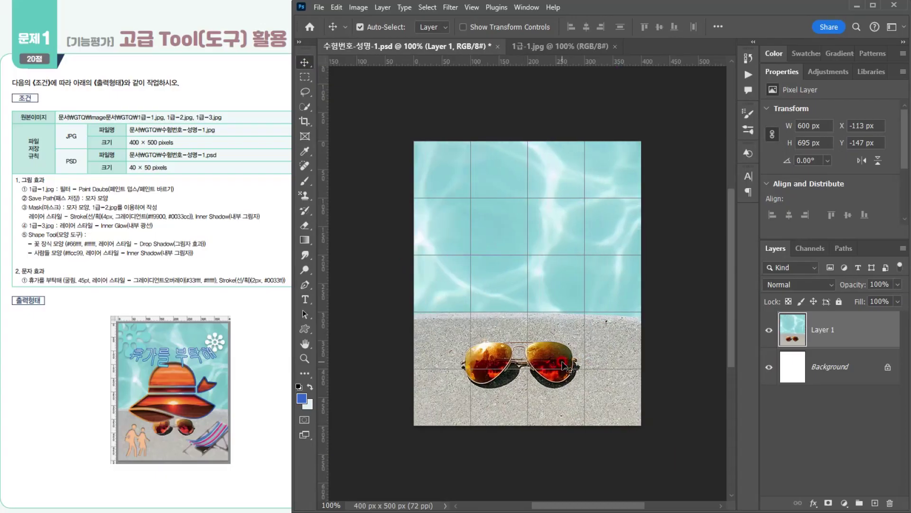
key(ctrl+t)
drag(520, 452, 516, 332)
drag(517, 234, 529, 329)
drag(414, 153, 379, 138)
drag(526, 236, 539, 241)
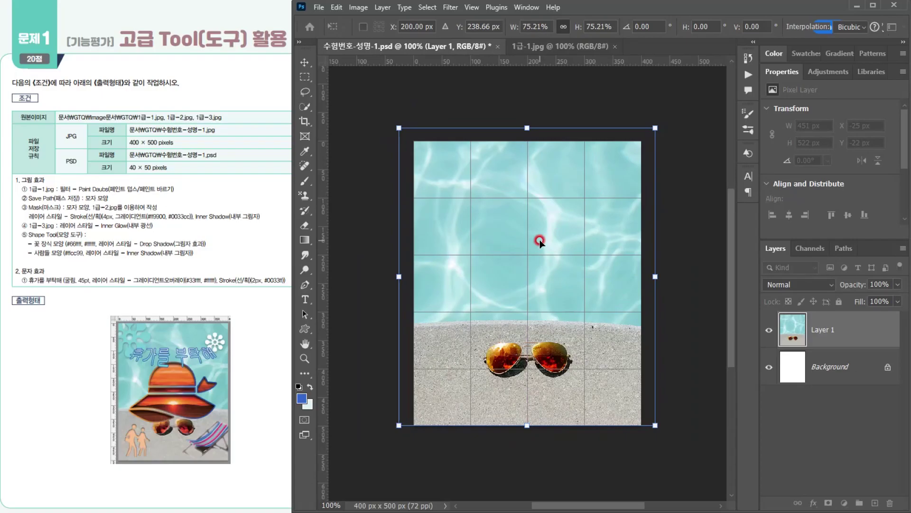
key(Return)
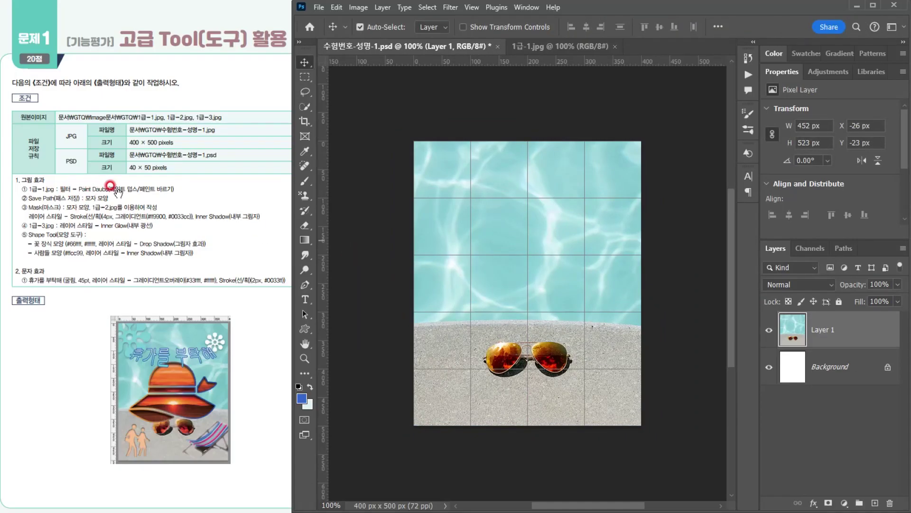
Apply the Artistic Paint Daubs filter to the pool picture layer with brush size 8, sharpness 7 and the Simple brush type
click(451, 8)
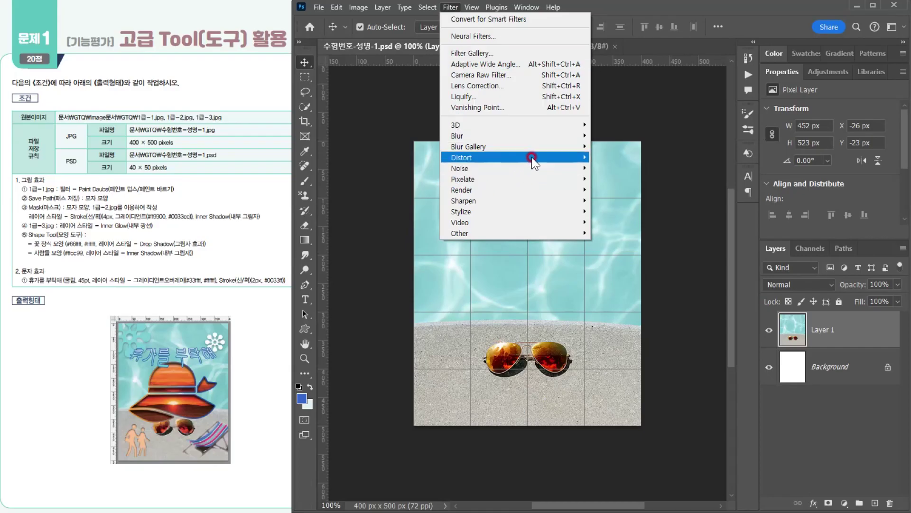
mouse_move(532, 158)
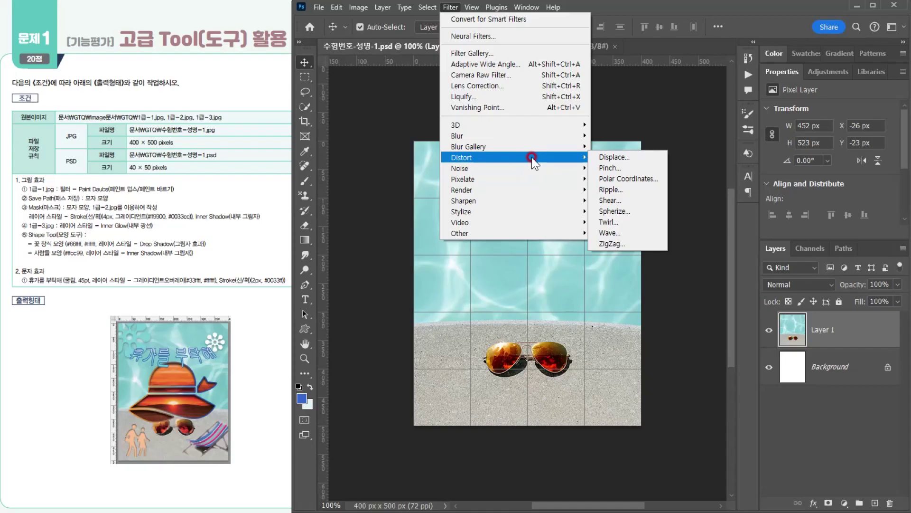
mouse_move(480, 172)
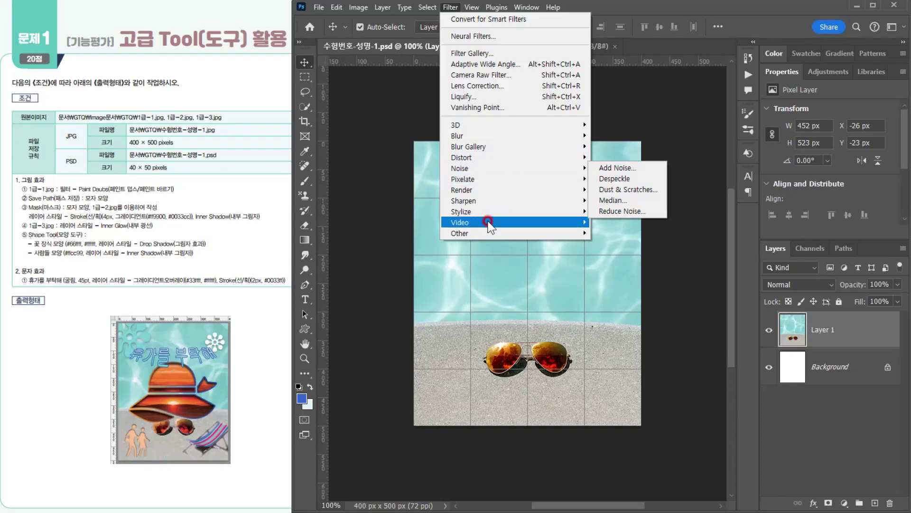
mouse_move(497, 212)
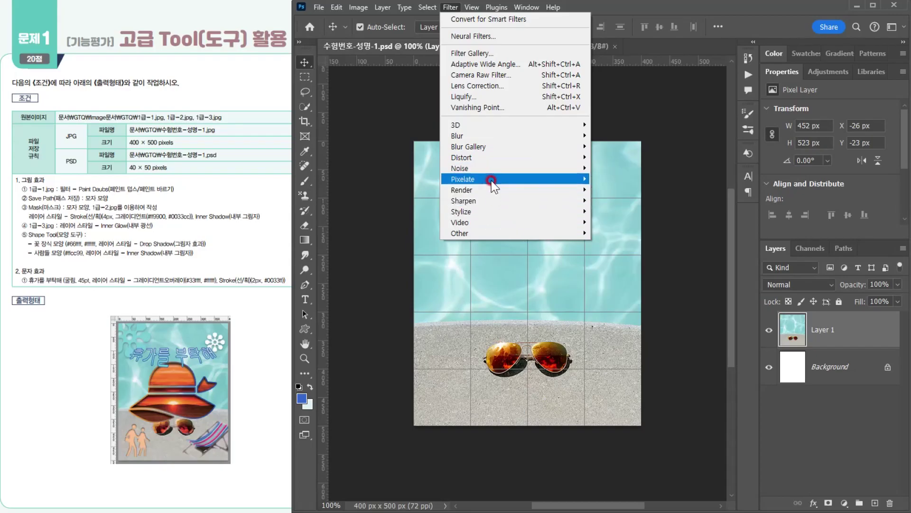
click(491, 53)
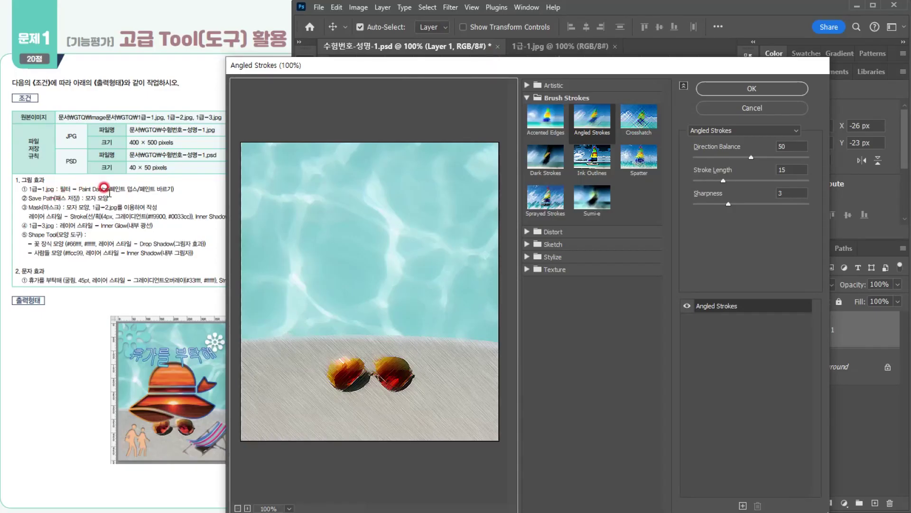
click(553, 86)
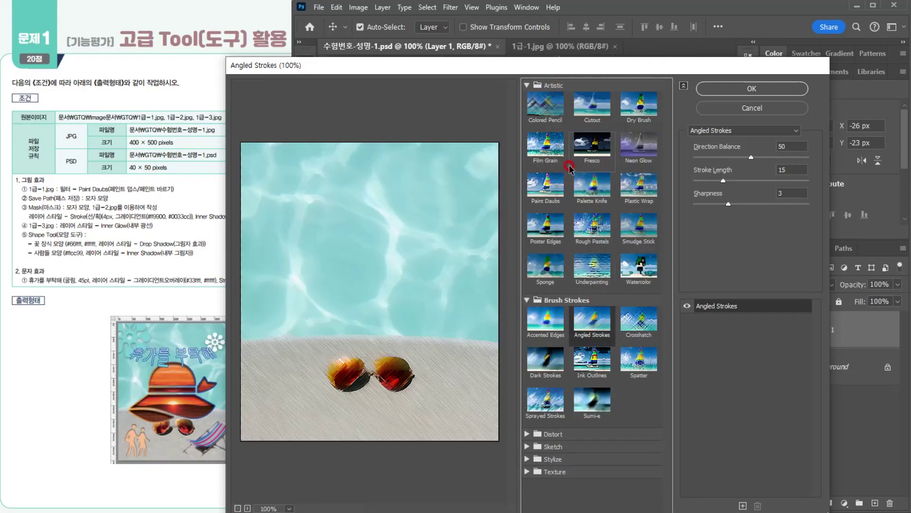
click(547, 185)
click(737, 87)
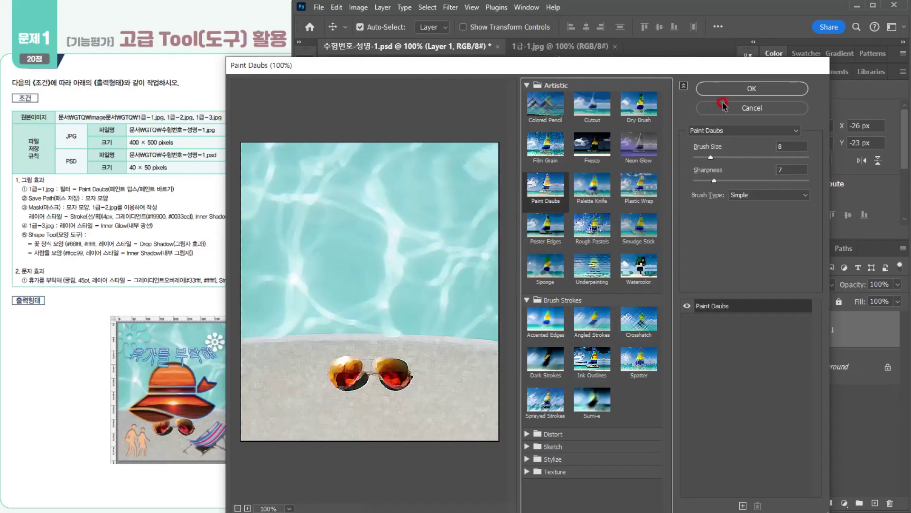
Accept the Paint Daubs filter and set the Pen tool to draw paths that exclude overlapping shapes
click(516, 145)
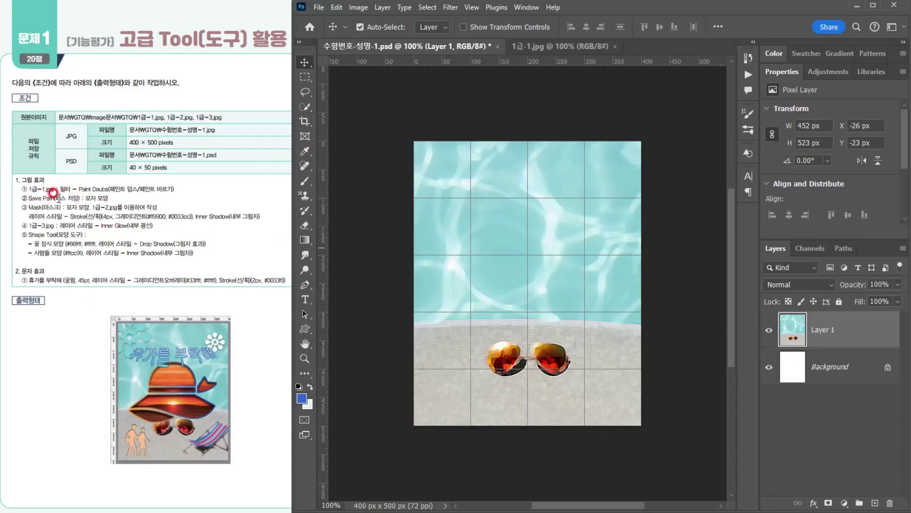
click(304, 286)
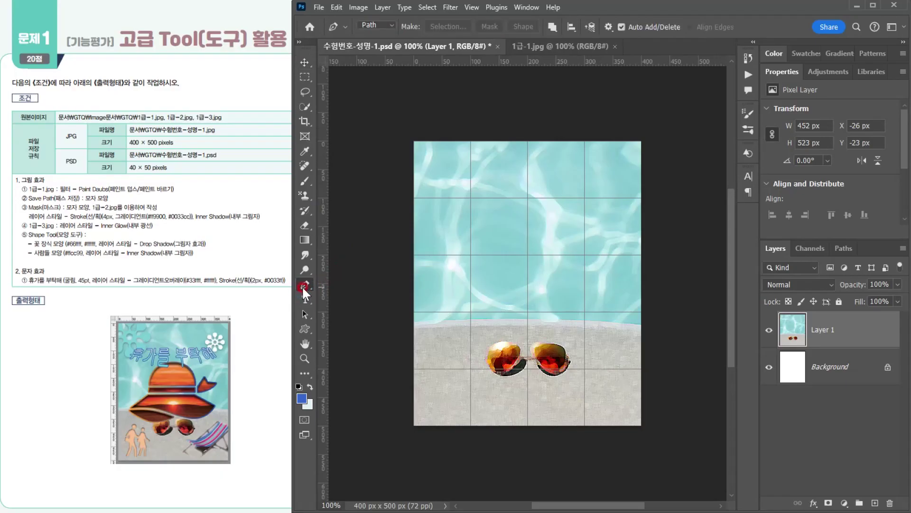
click(372, 27)
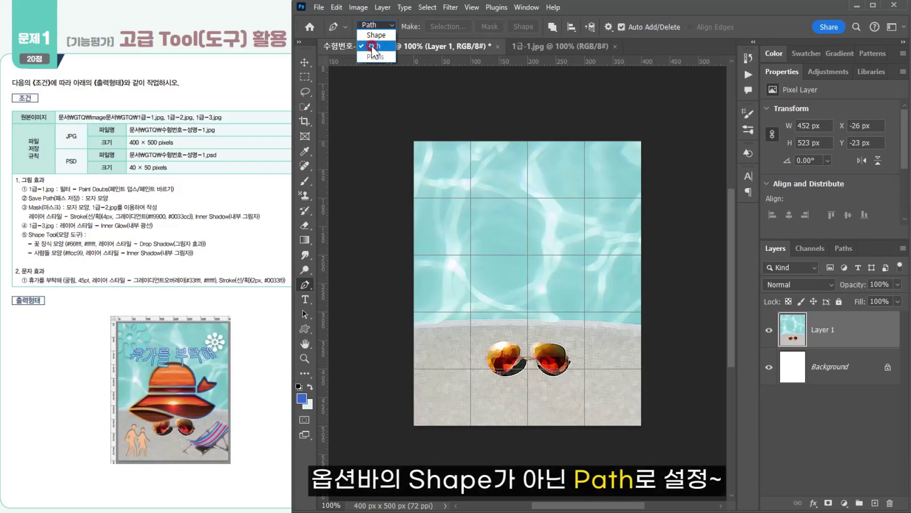
click(550, 27)
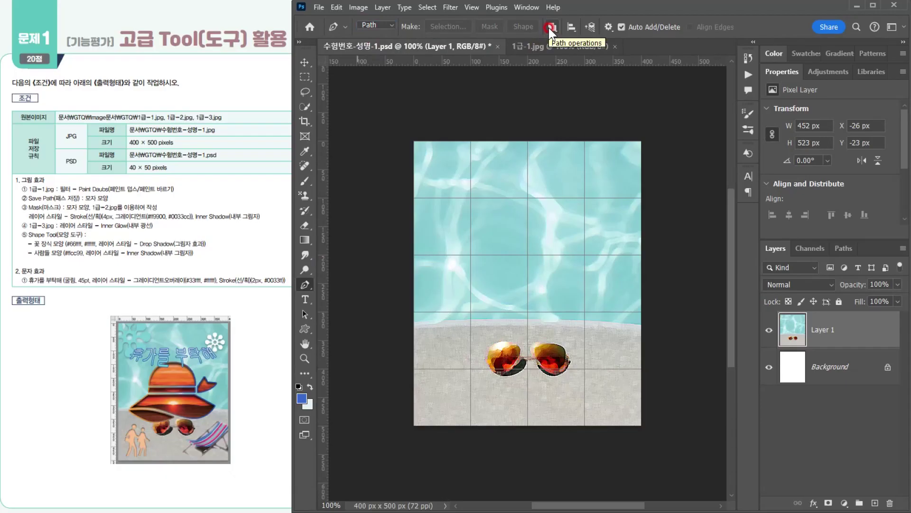
click(549, 27)
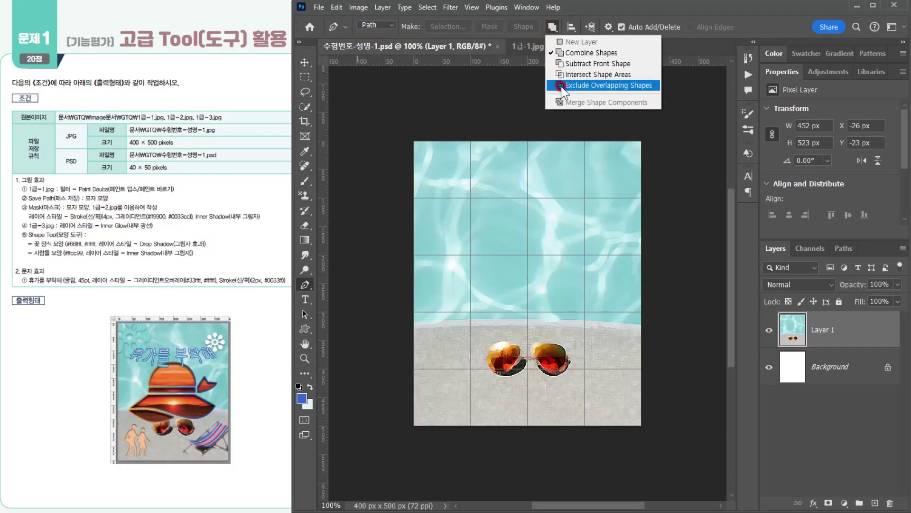
click(580, 87)
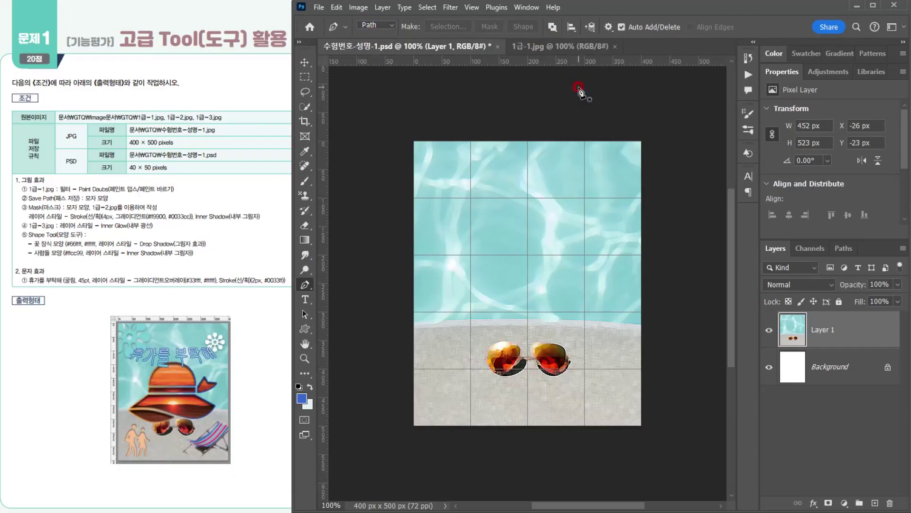
click(552, 23)
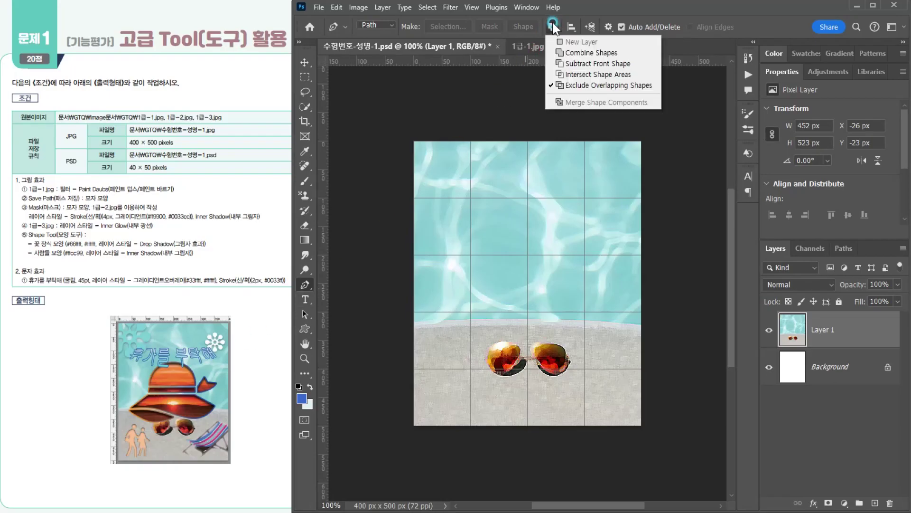
click(571, 87)
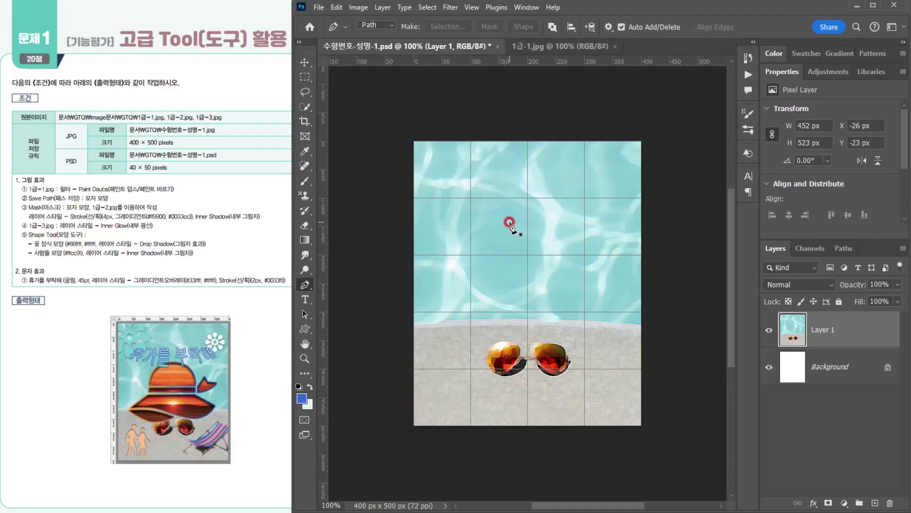
Draw the hat's crown as a closed dome path about 148 × 101 px in the upper middle of the canvas
click(485, 220)
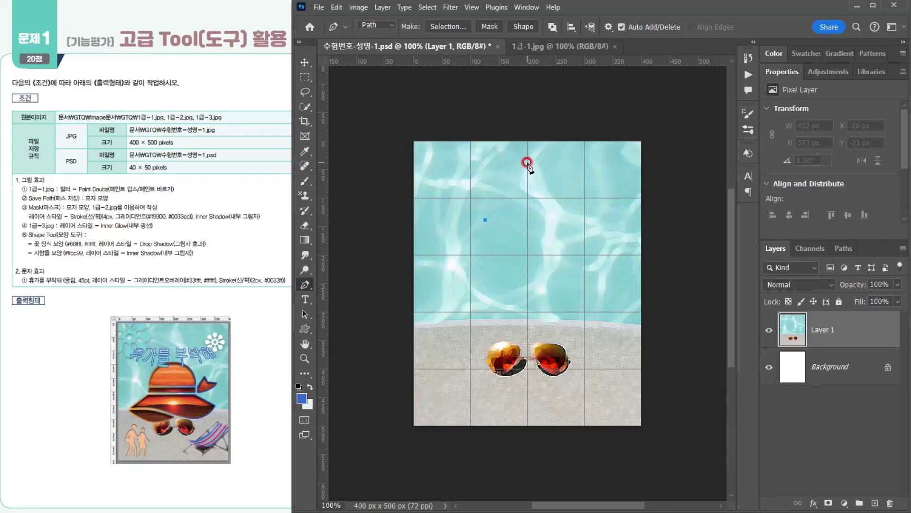
drag(527, 162, 572, 162)
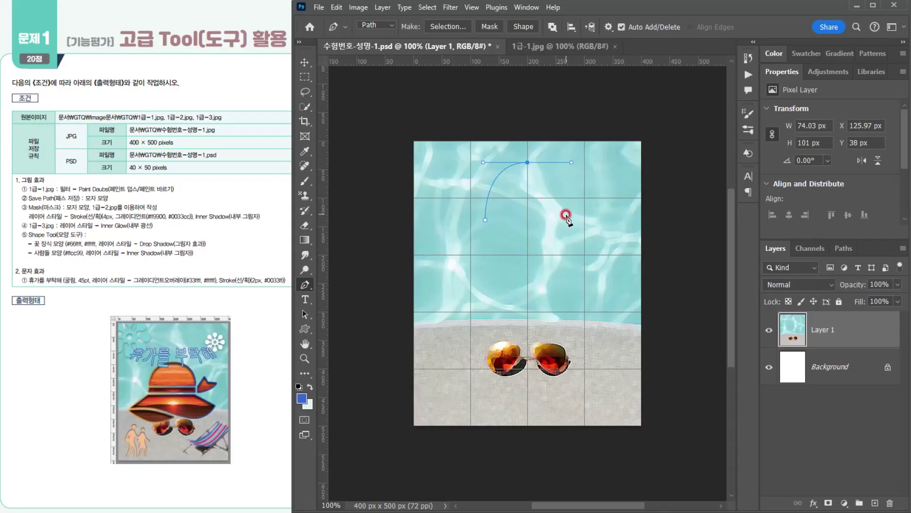
click(569, 217)
click(485, 220)
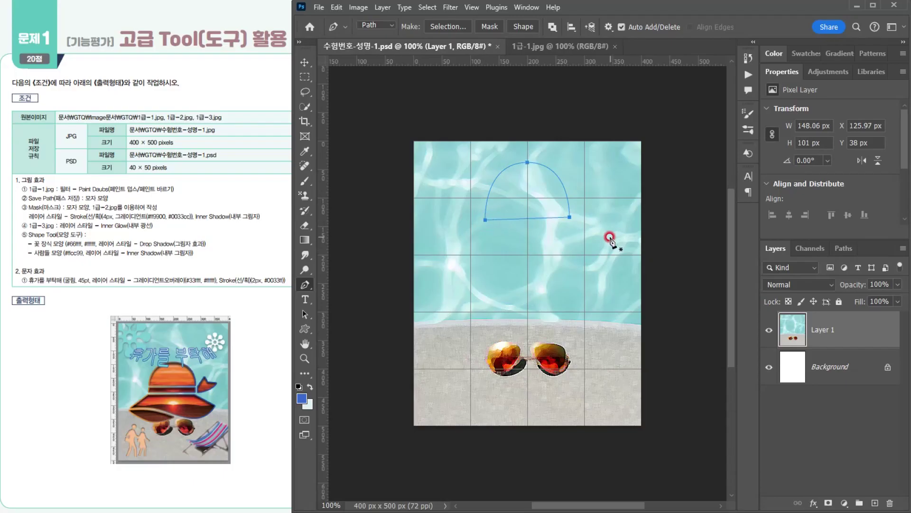
Draw the hat band as a closed rectangular path about 146 × 19 px just below the crown
click(485, 228)
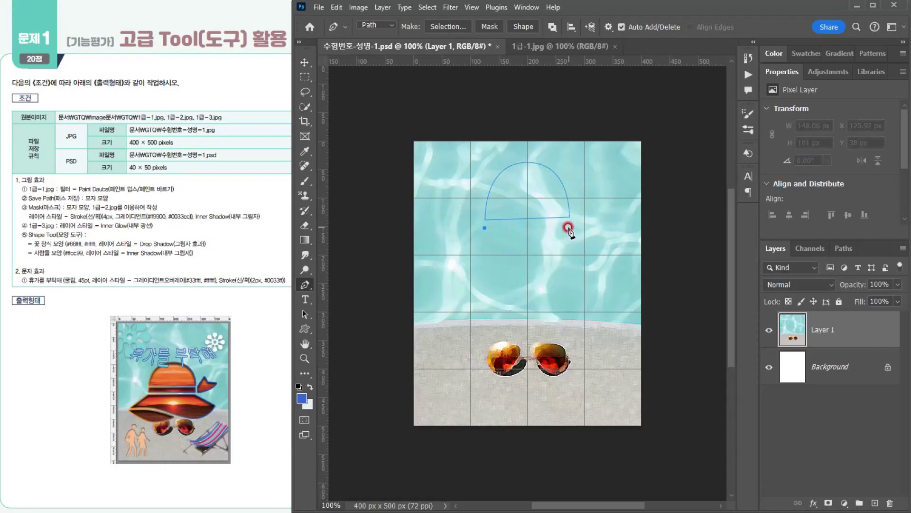
click(568, 228)
click(568, 237)
click(485, 240)
click(485, 228)
click(572, 208)
click(495, 234)
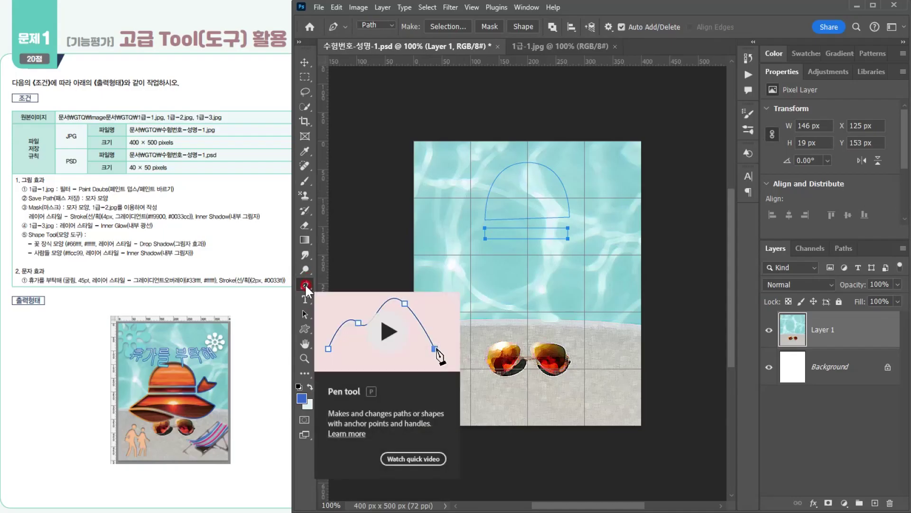
Shift the crown's lower right anchor point slightly inward to line it up with the right end of the band
click(305, 314)
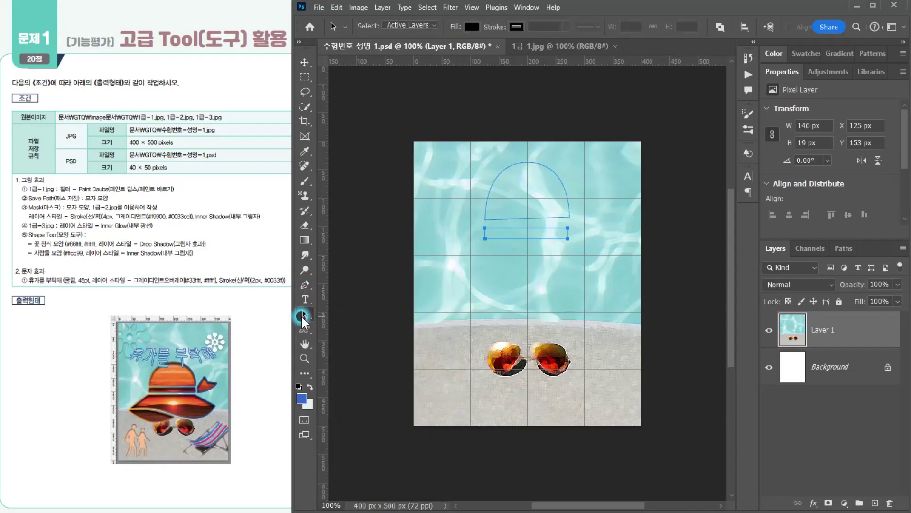
click(404, 312)
click(549, 209)
click(570, 217)
drag(570, 218, 567, 219)
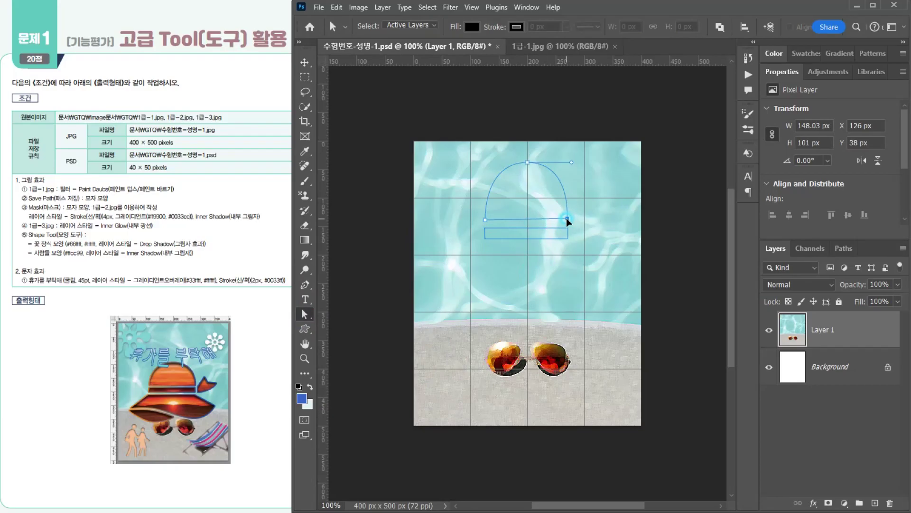
Draw the hat's wavy brim as a closed path about 250 × 78 px below the band
click(304, 285)
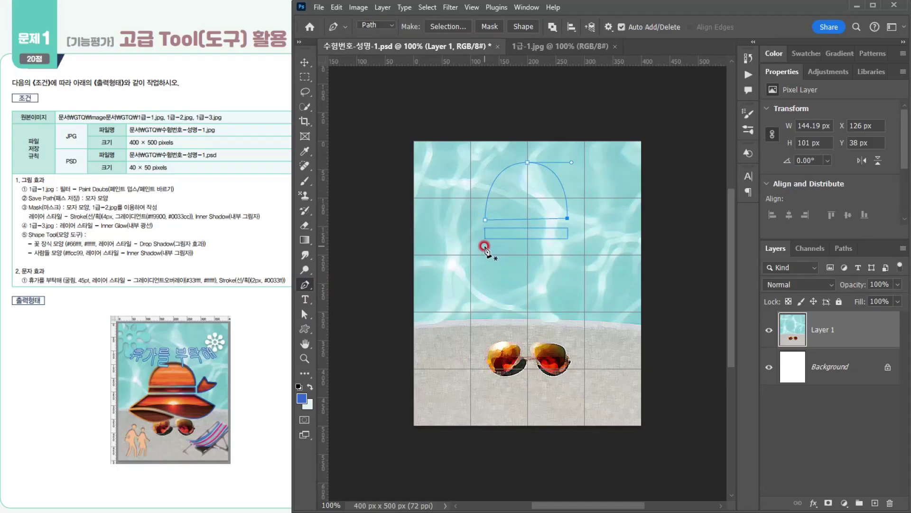
click(484, 246)
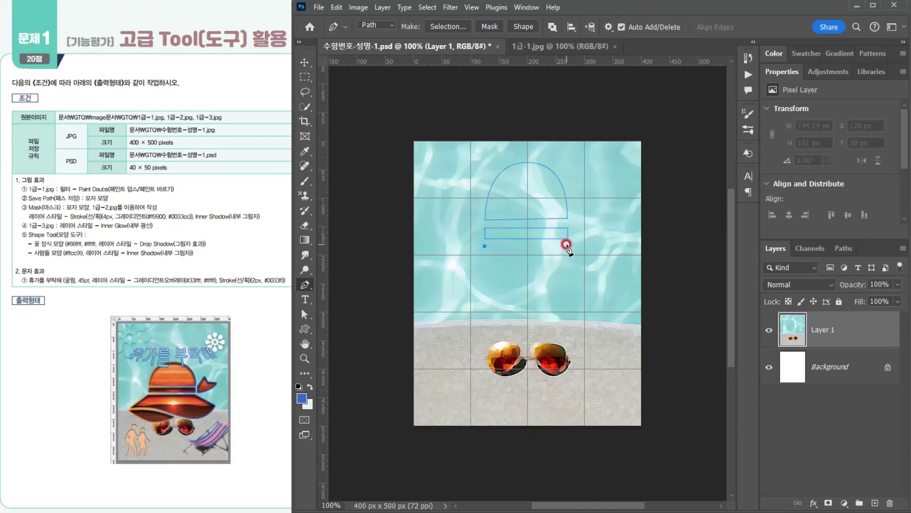
click(567, 246)
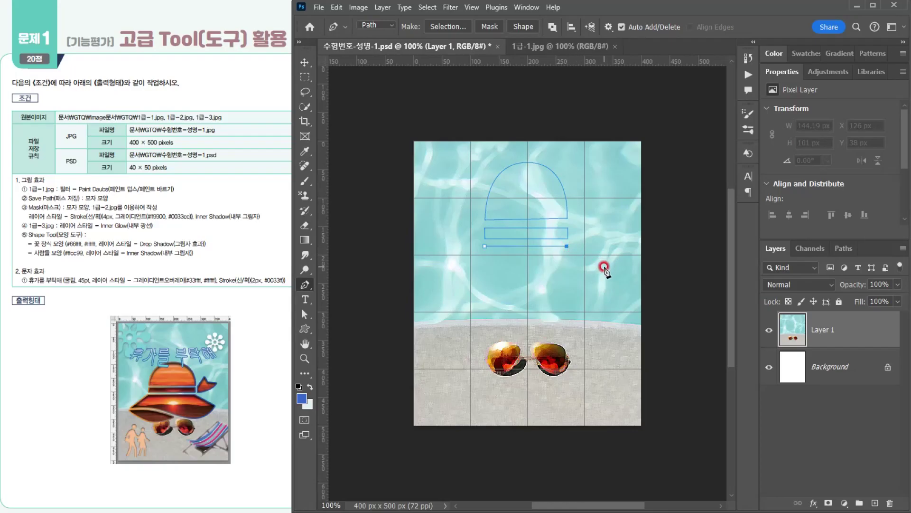
click(601, 269)
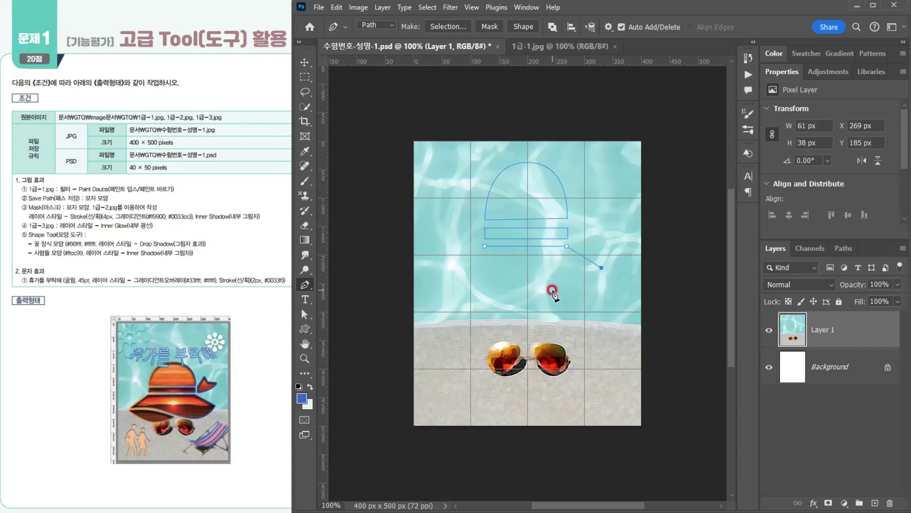
drag(547, 285, 511, 270)
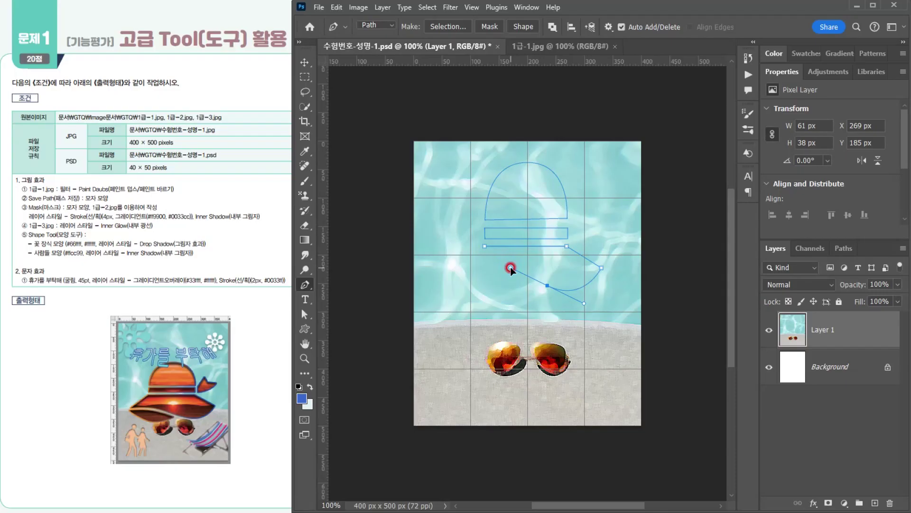
drag(458, 283, 444, 286)
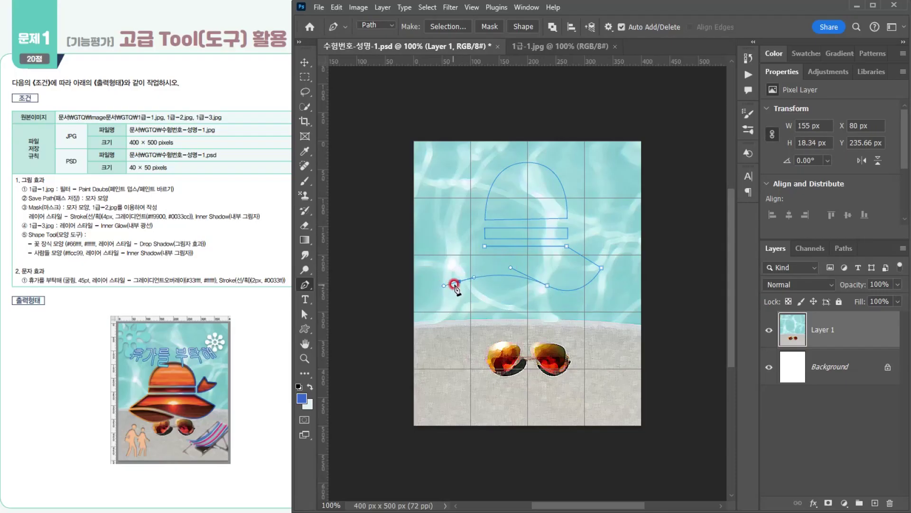
alt+click(459, 282)
click(484, 246)
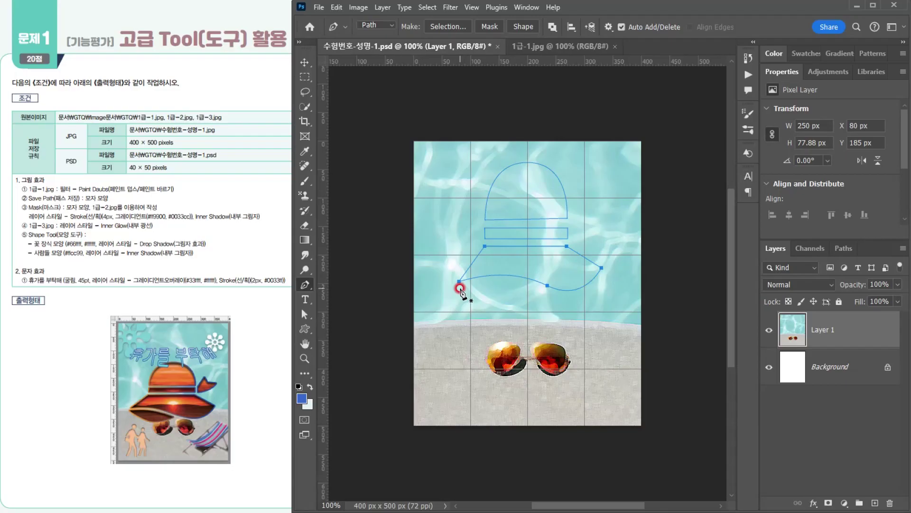
Draw the brim's underside as a closed leaf-shaped path about 127 × 38 px below the brim's left part
click(460, 288)
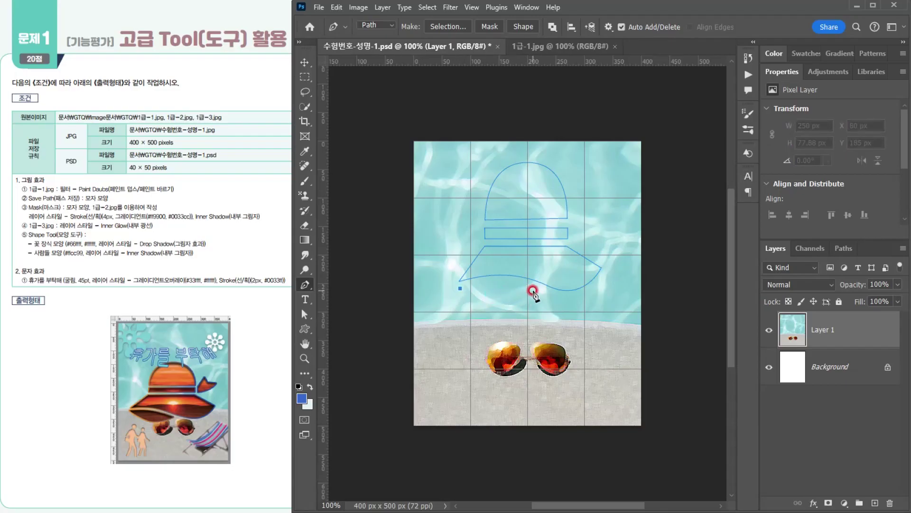
drag(533, 290, 560, 309)
alt+click(532, 289)
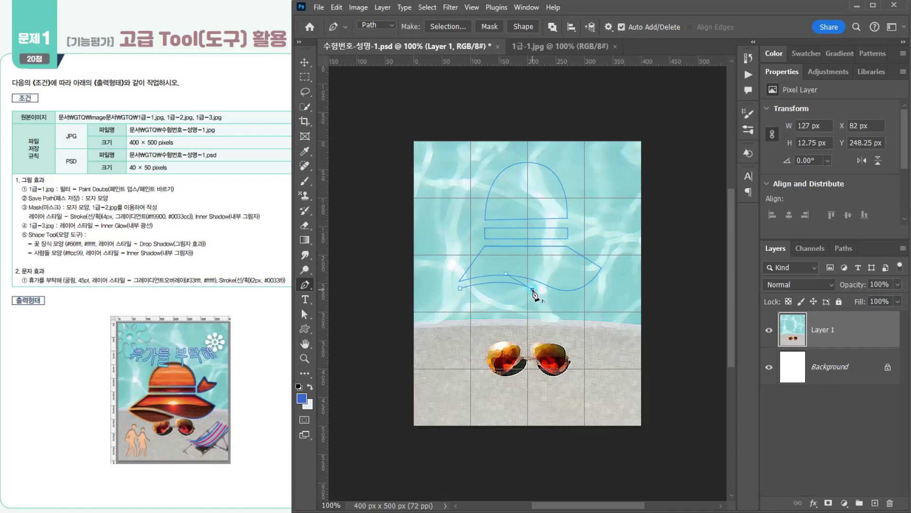
drag(499, 302, 480, 298)
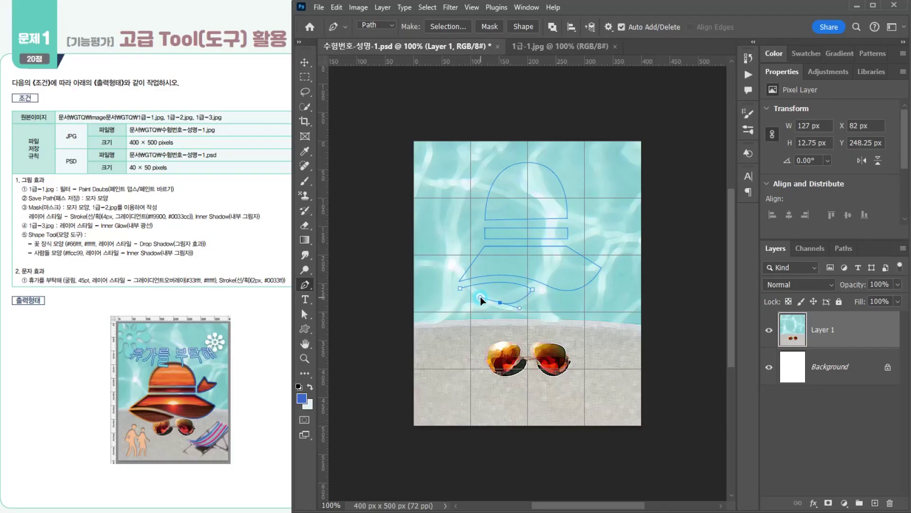
click(460, 288)
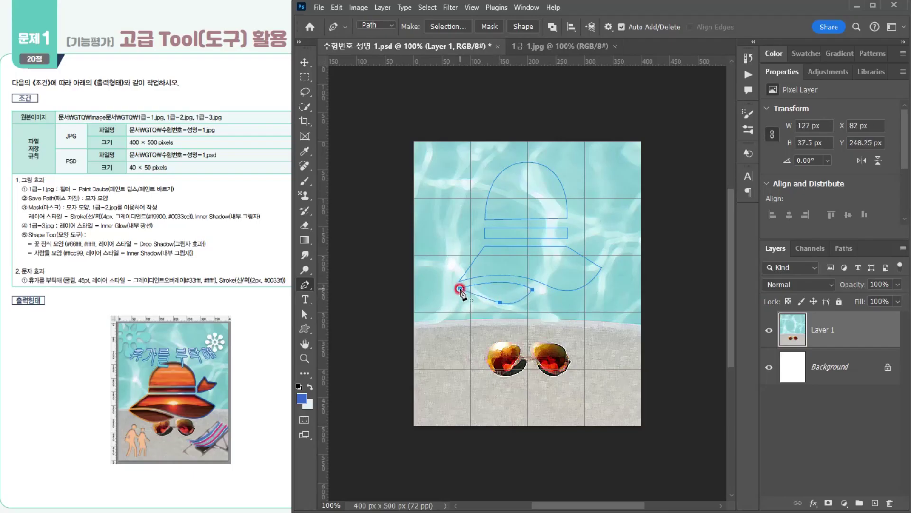
Raise the brim's lower left curve and move the underside path up against it, to about X 88 px, Y 239 px
click(304, 316)
drag(305, 323, 377, 325)
drag(457, 284, 516, 263)
click(305, 313)
click(352, 312)
click(504, 300)
drag(504, 300, 507, 296)
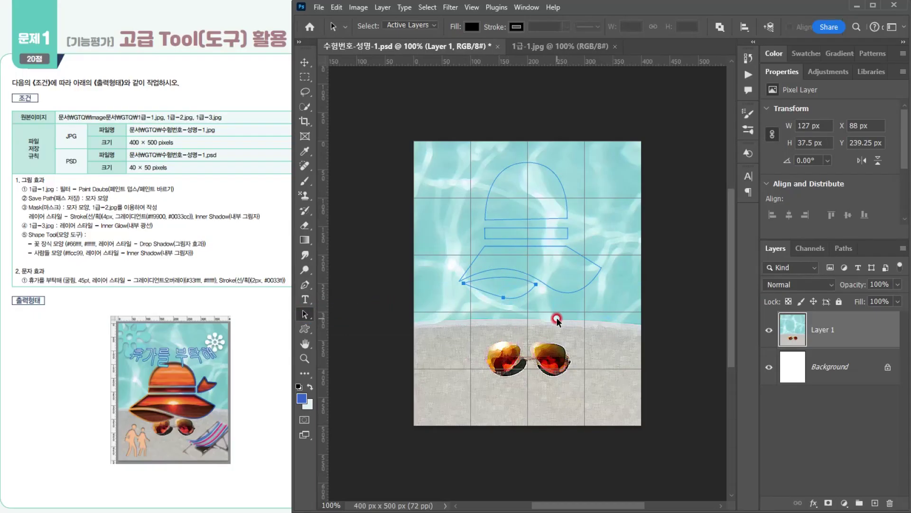
Flatten the crown path from its top edge to about 71% of its height
click(561, 363)
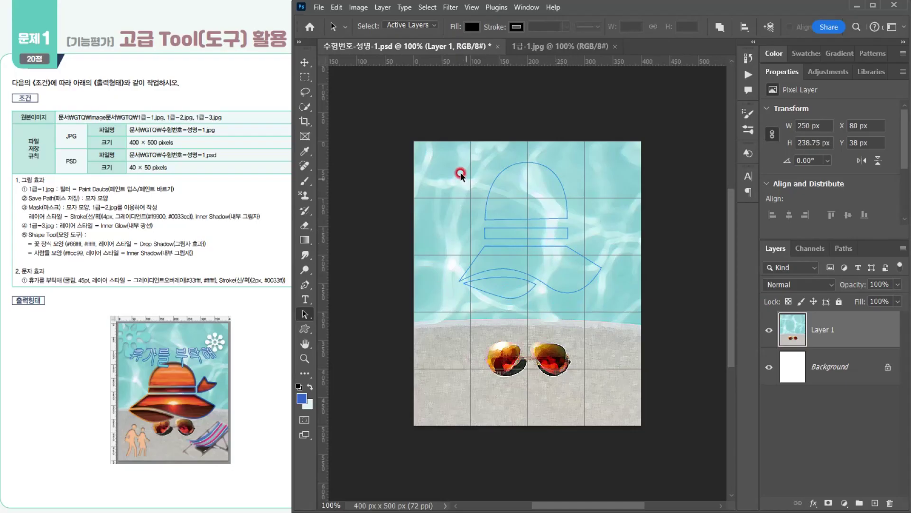
click(542, 179)
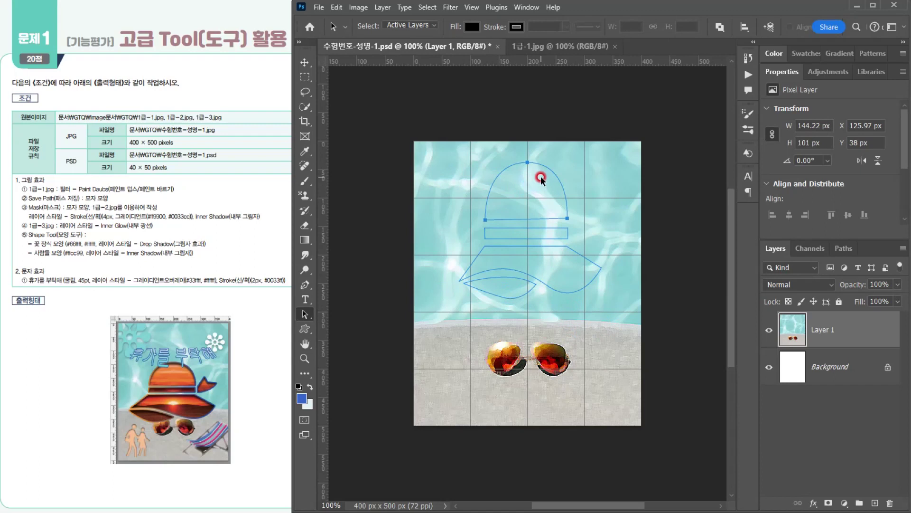
key(ctrl+t)
drag(525, 162, 523, 179)
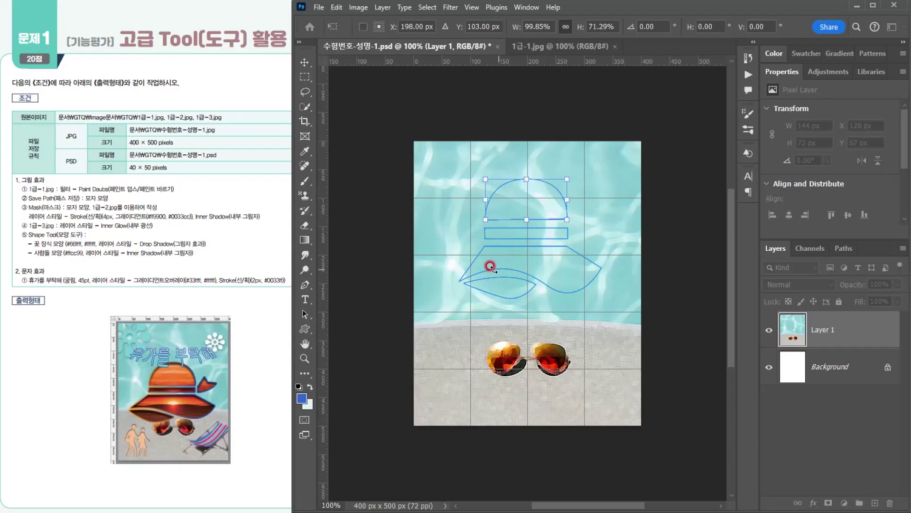
Move the whole hat path down to about Y 154 px and scale it to about 278 × 192 px, centred on the canvas
drag(305, 314, 359, 321)
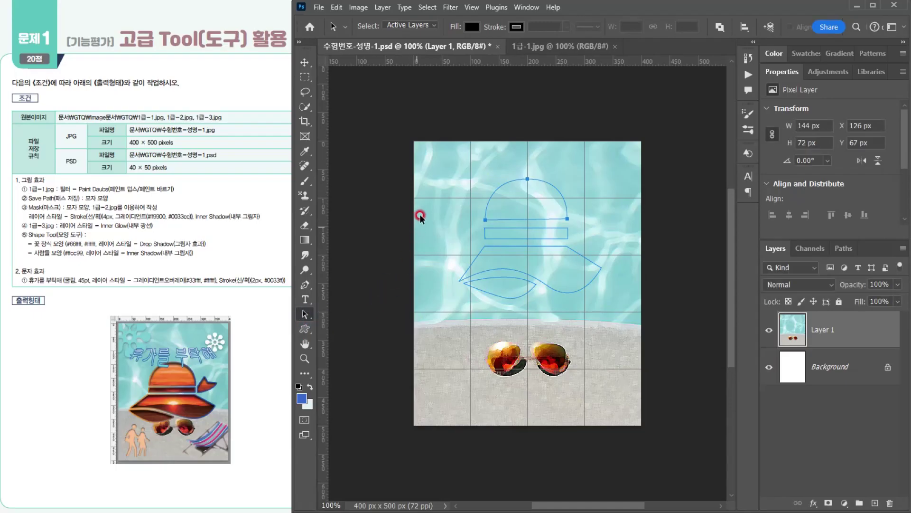
drag(459, 181, 616, 323)
key(ctrl+t)
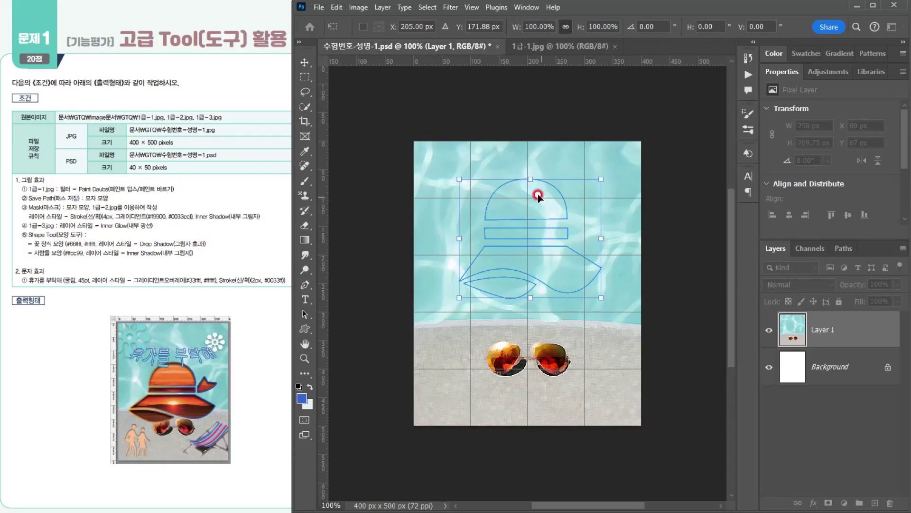
drag(530, 180, 532, 255)
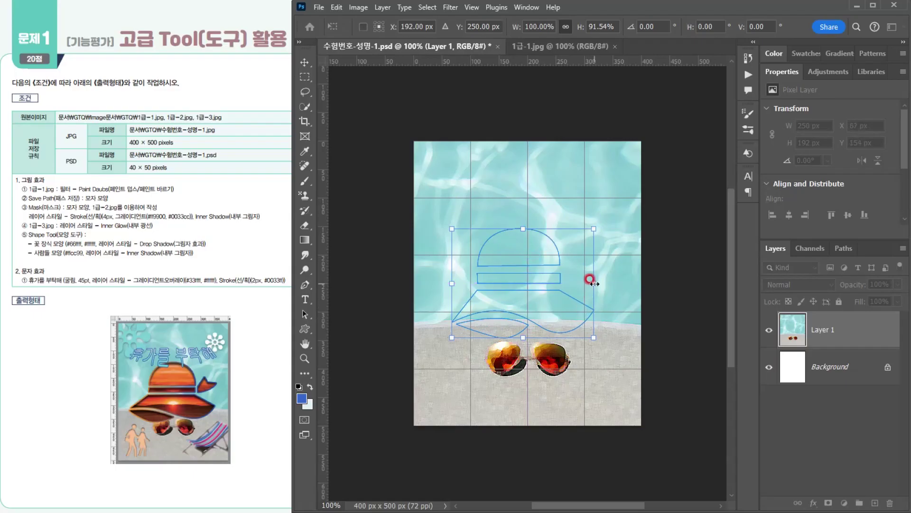
mouse_move(595, 284)
mouse_down()
mouse_move(611, 284)
mouse_move(602, 288)
mouse_up()
drag(527, 255, 535, 254)
key(a)
click(531, 256)
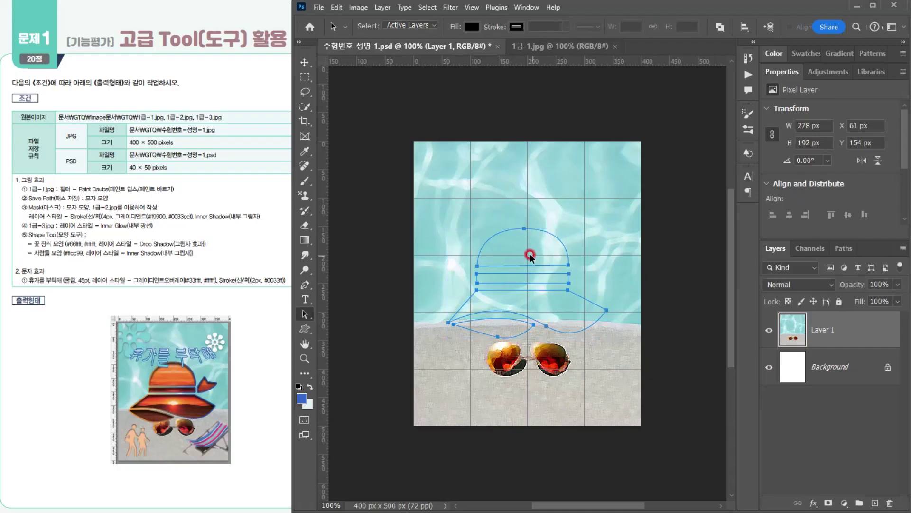
Narrow the whole hat path symmetrically about its centre to about 238 px wide
key(ctrl+t)
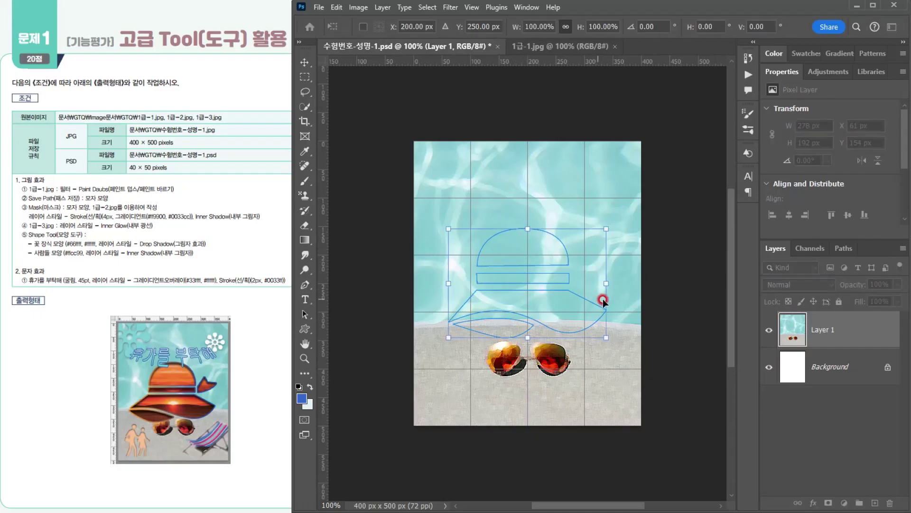
drag(607, 284, 593, 286)
key(Return)
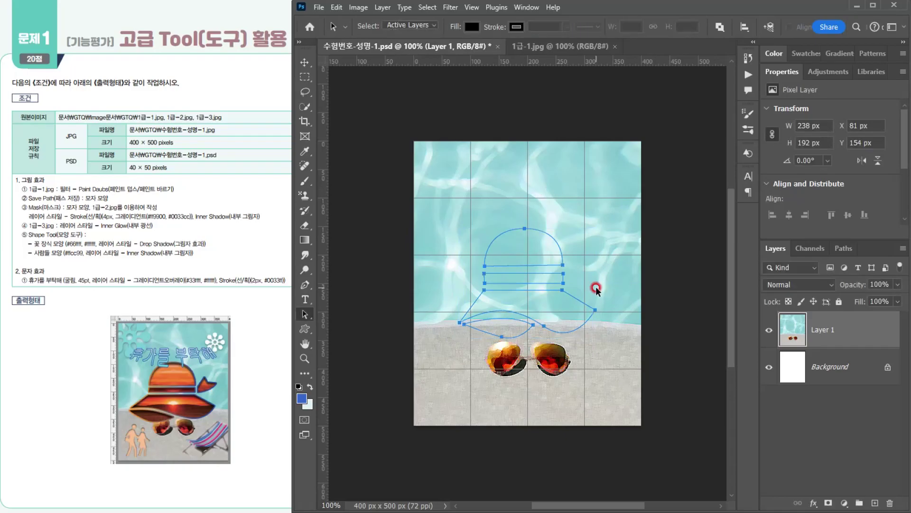
Pull the brim's left and right tips and the underside's left tip outward, widening the hat path to about 284 px
right_click(308, 315)
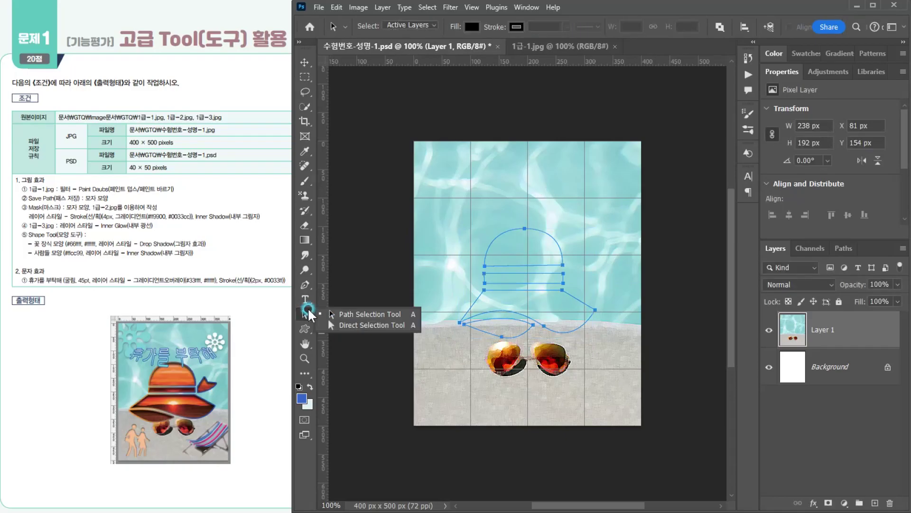
click(358, 325)
click(460, 324)
drag(460, 320, 448, 324)
click(476, 326)
click(465, 324)
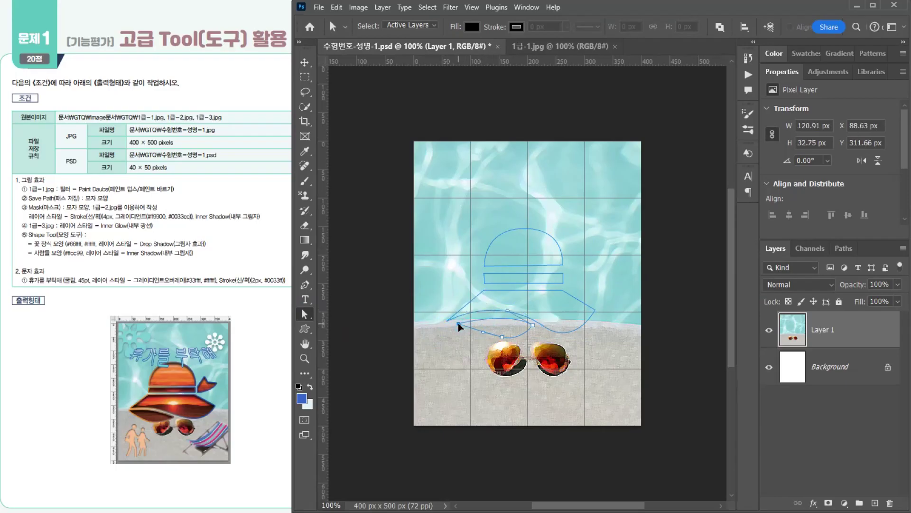
click(594, 310)
drag(593, 310, 607, 314)
Extend the brim's left tip to about X 49 px and the underside's left tip to about X 74 px
click(444, 324)
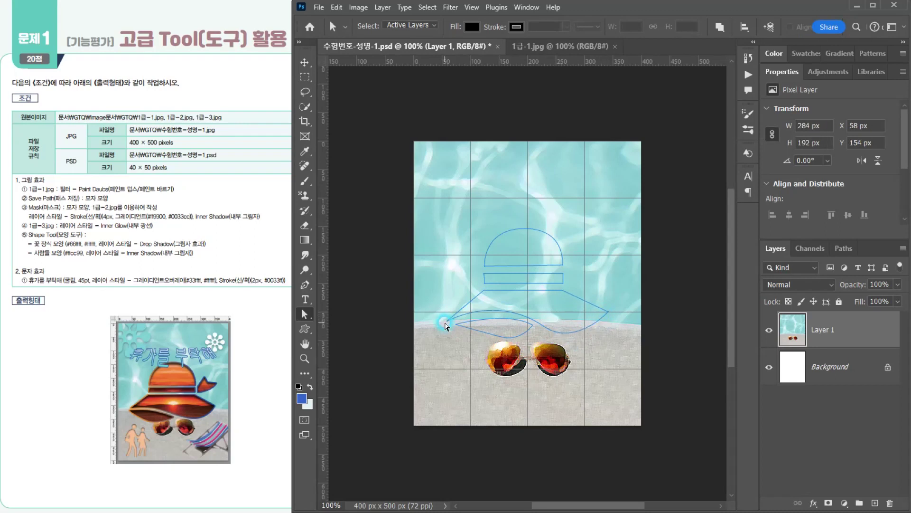
click(443, 323)
drag(442, 322, 442, 323)
click(456, 324)
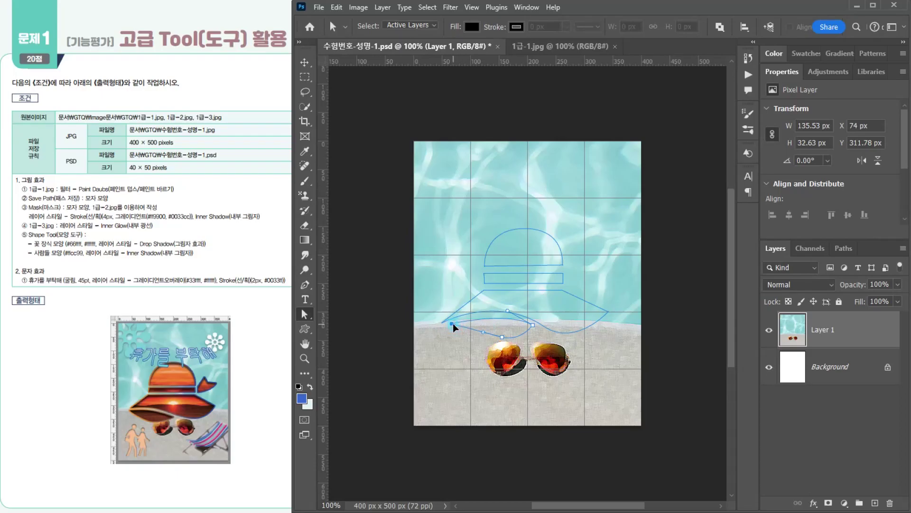
click(597, 267)
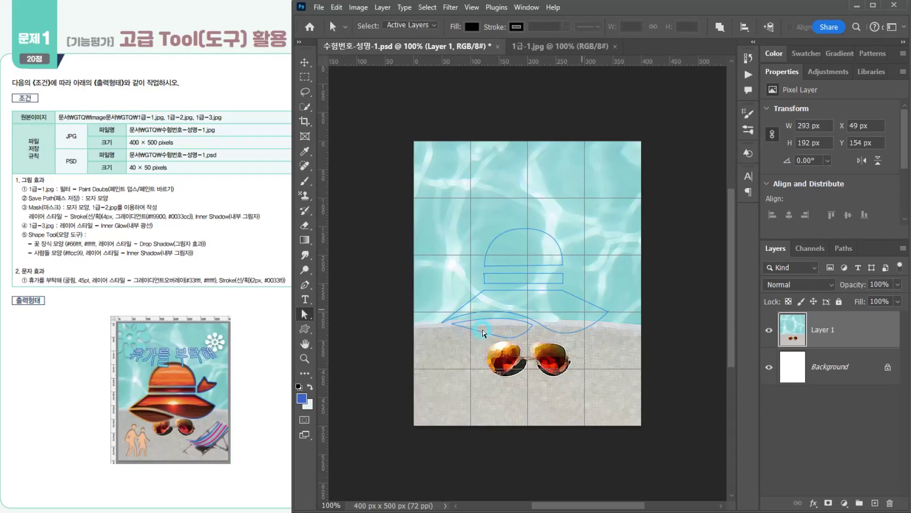
Draw a closed, two-pointed ribbon tail path about 76 × 62 px just right of the hat band with the Pen tool
click(305, 287)
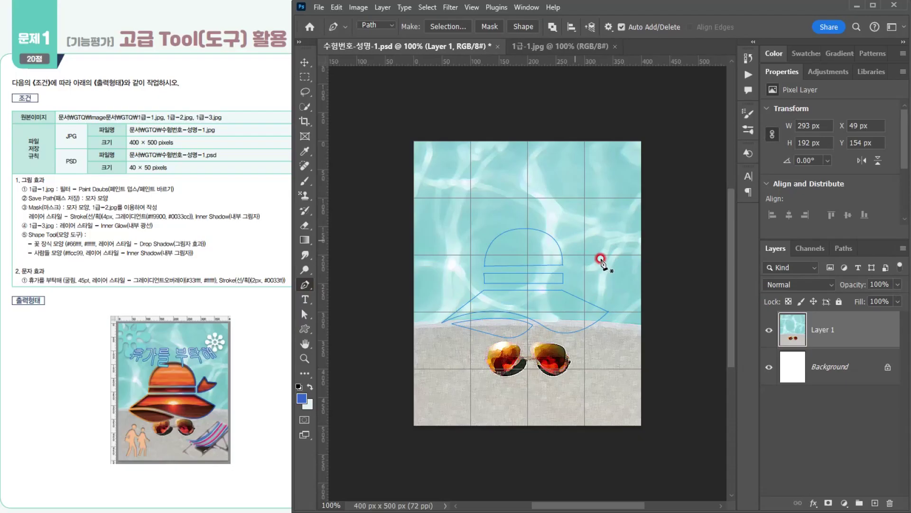
click(568, 272)
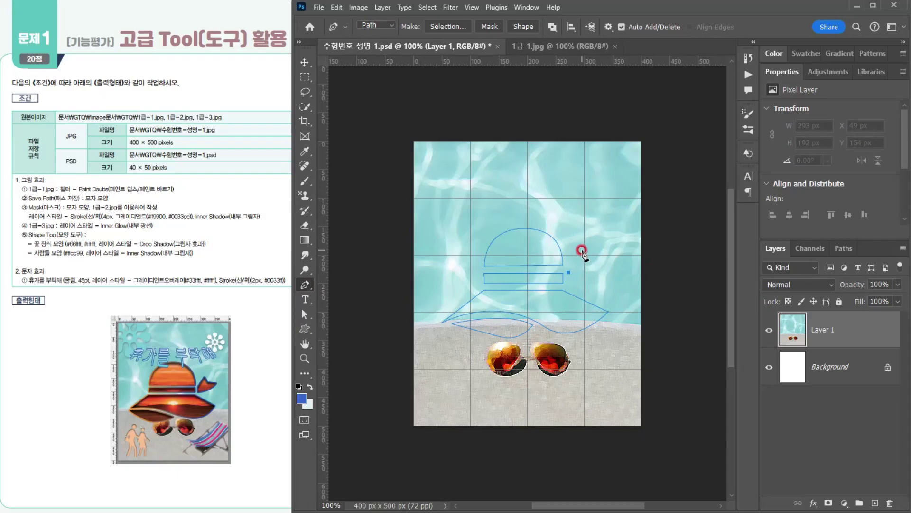
click(584, 250)
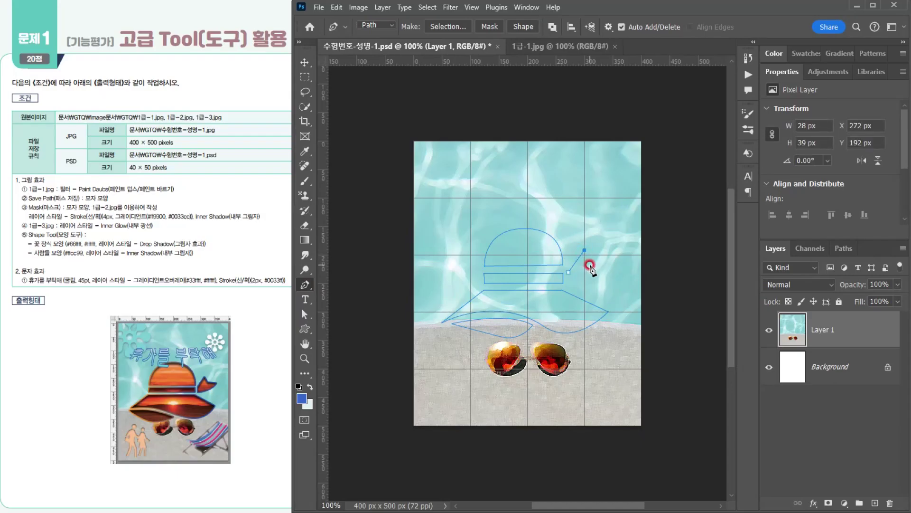
click(591, 264)
click(612, 261)
drag(548, 281, 546, 283)
click(569, 272)
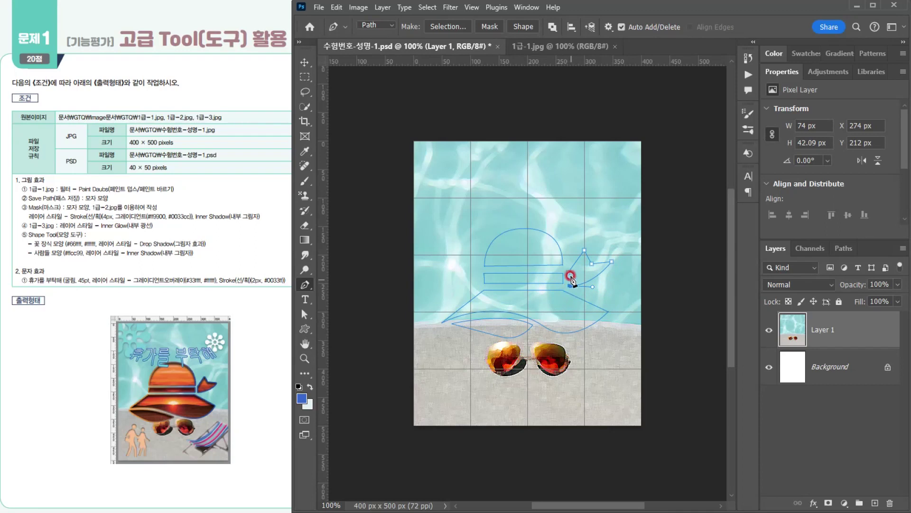
Make the ribbon tail smaller by moving its two tips, notch and lower corner points with Direct Selection
click(310, 307)
click(307, 288)
click(305, 312)
click(368, 324)
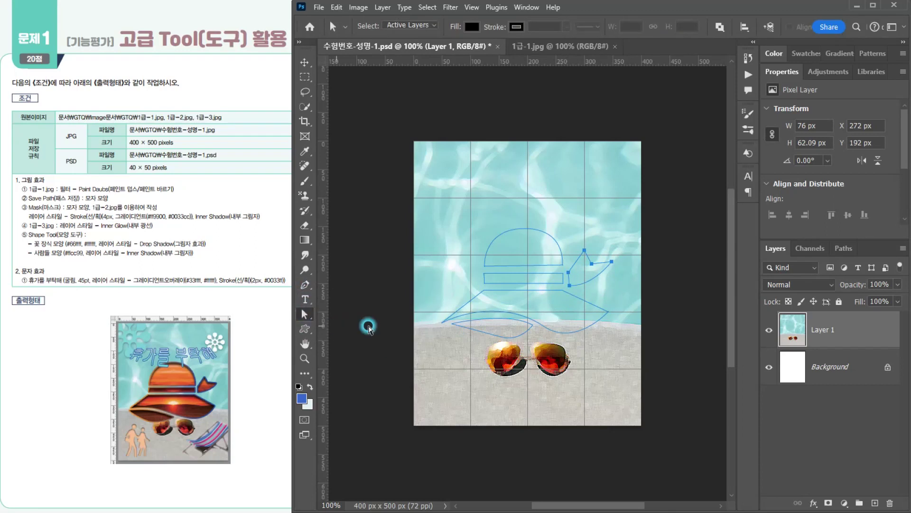
click(612, 261)
mouse_move(600, 268)
mouse_down()
mouse_move(585, 266)
mouse_move(597, 265)
mouse_up()
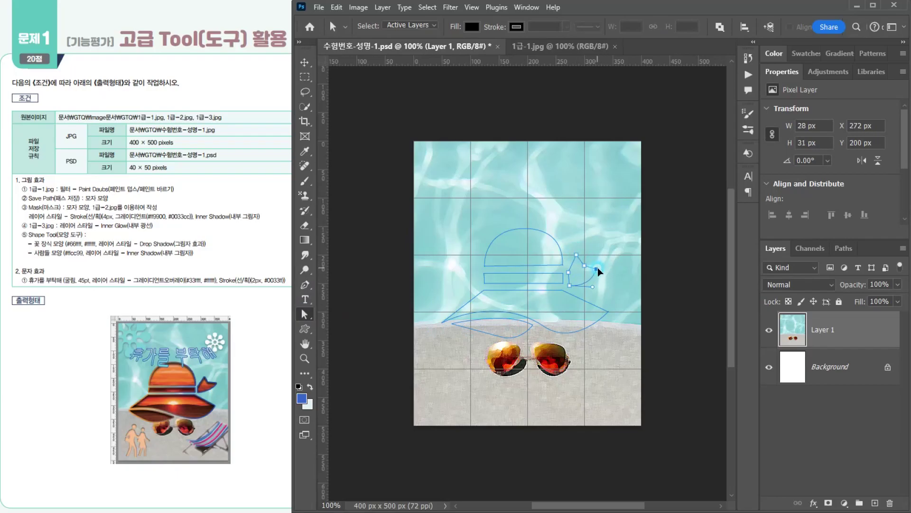
click(583, 266)
drag(581, 267, 595, 268)
click(570, 285)
click(627, 312)
click(648, 327)
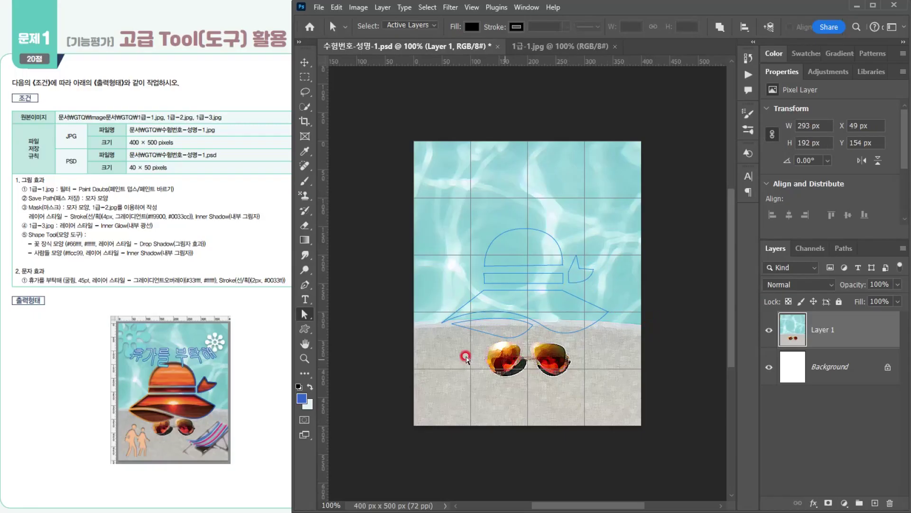
Save the work path under the name 모자모양
click(851, 334)
click(837, 248)
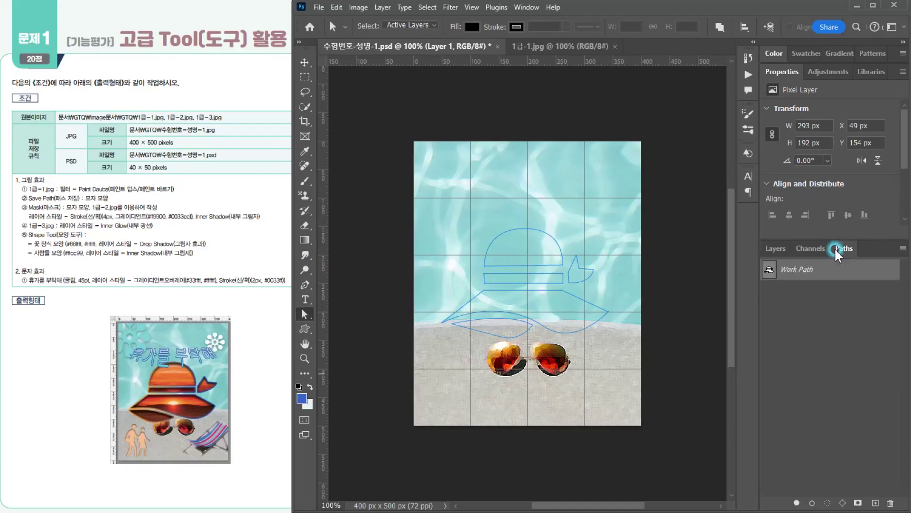
click(793, 267)
double_click(797, 270)
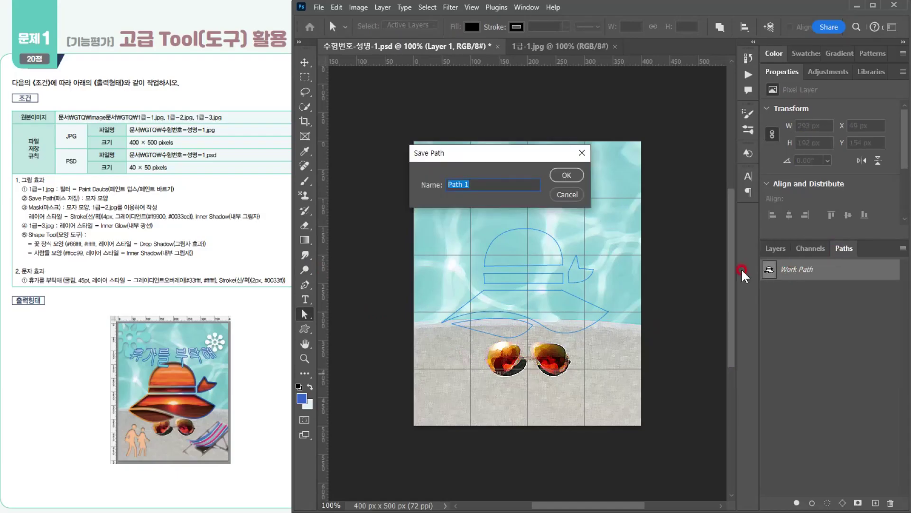
text(모자모양)
key(Return)
click(801, 269)
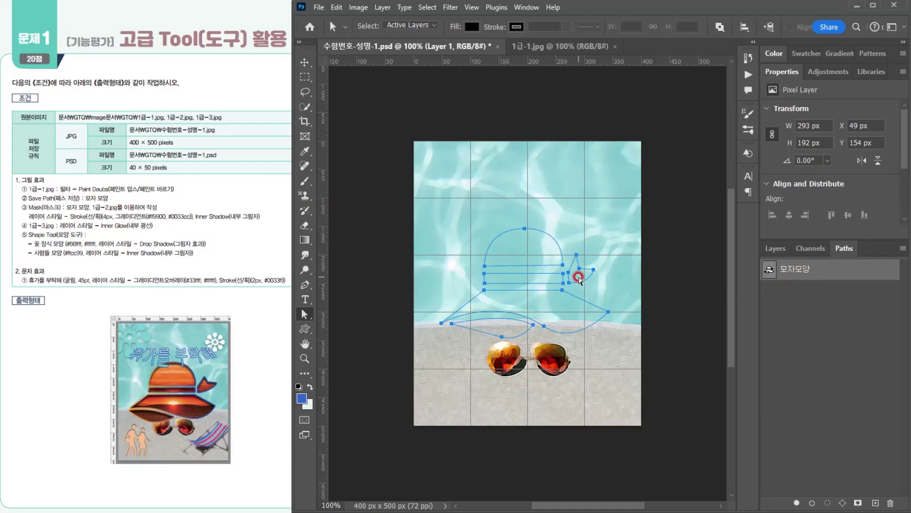
Load the 모자모양 path as a selection, fill it with the blue foreground colour on a new layer, and deselect
ctrl+click(769, 271)
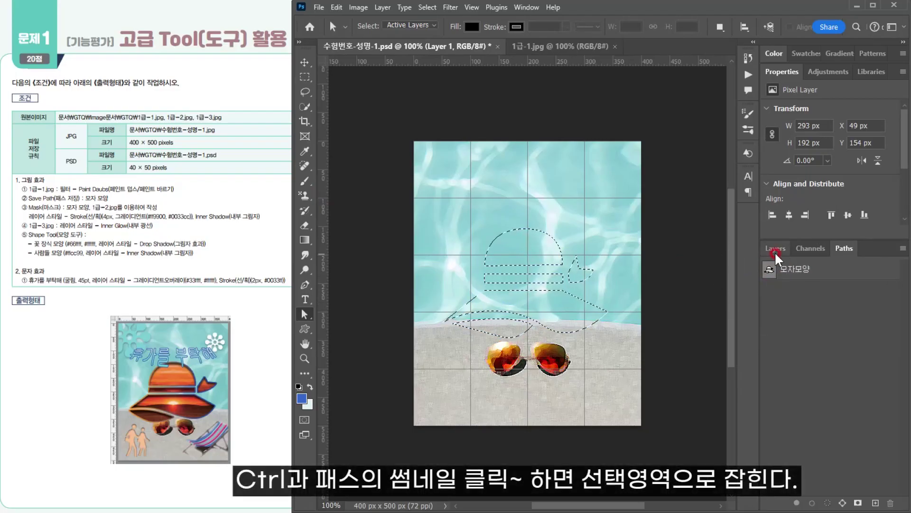
click(776, 252)
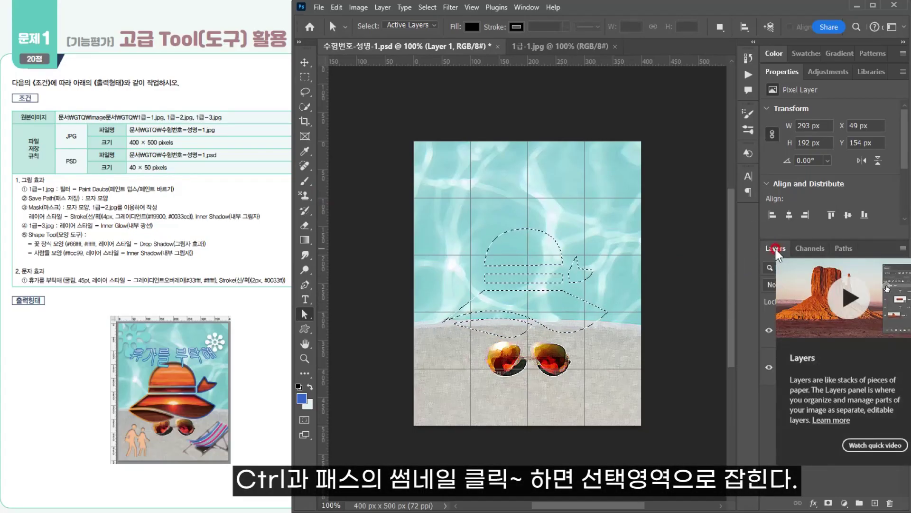
click(875, 504)
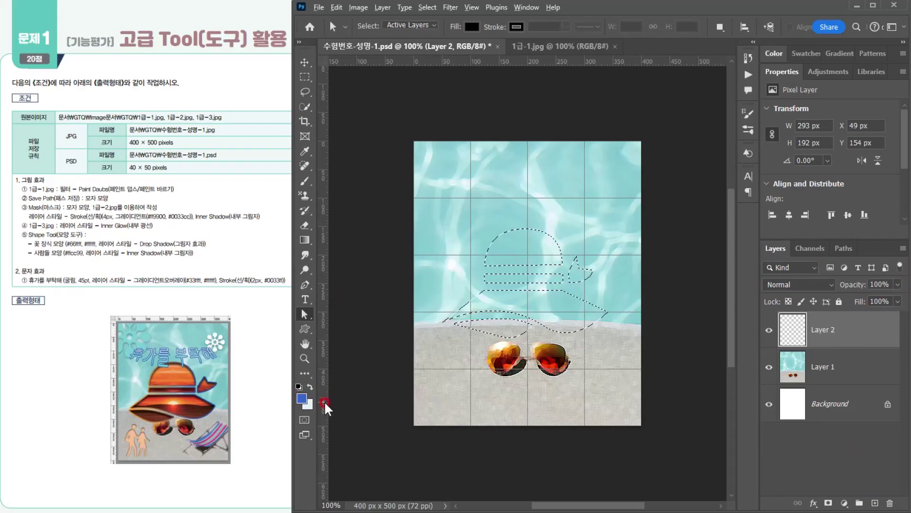
key(alt+BackSpace)
key(ctrl+d)
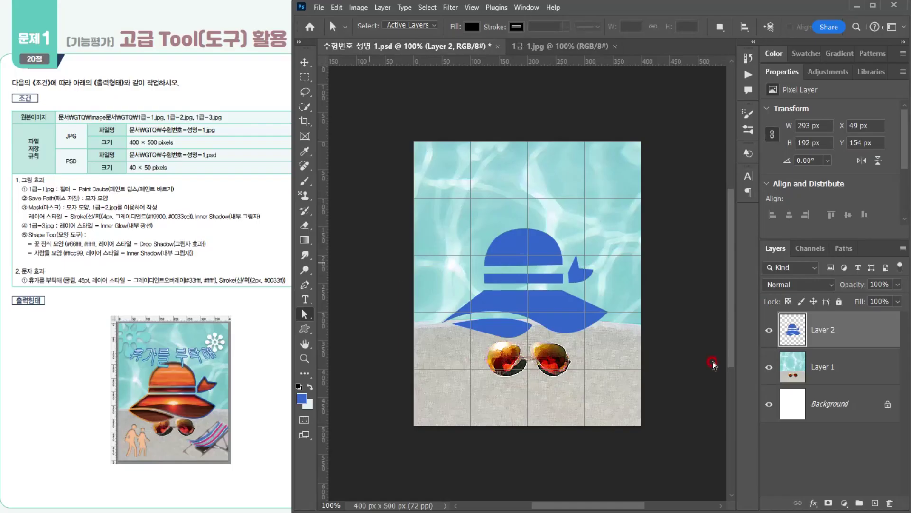
Add a Stroke layer style to the hat layer with the fill type set to Gradient
click(813, 502)
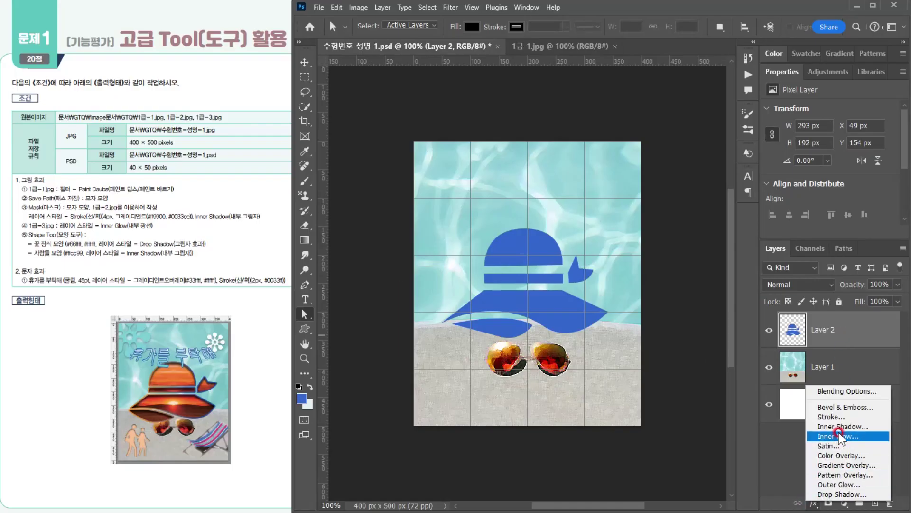
click(839, 416)
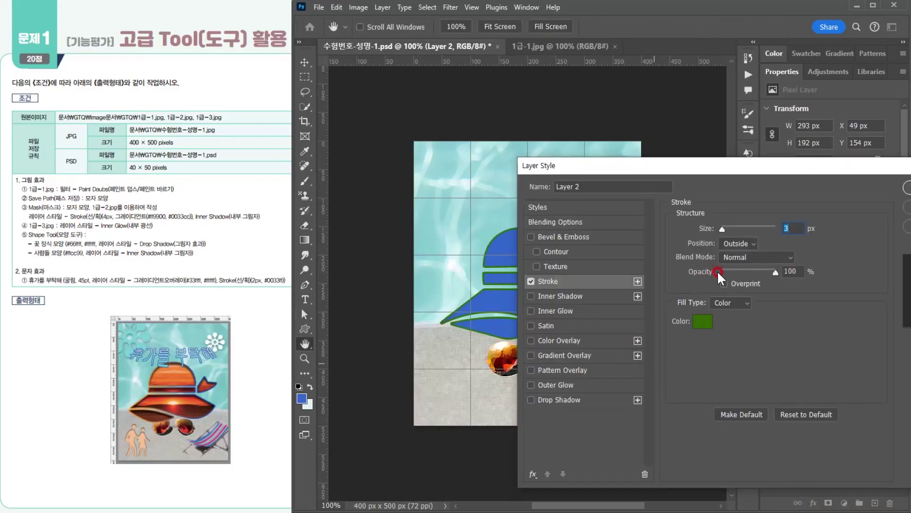
drag(639, 166, 683, 136)
click(775, 270)
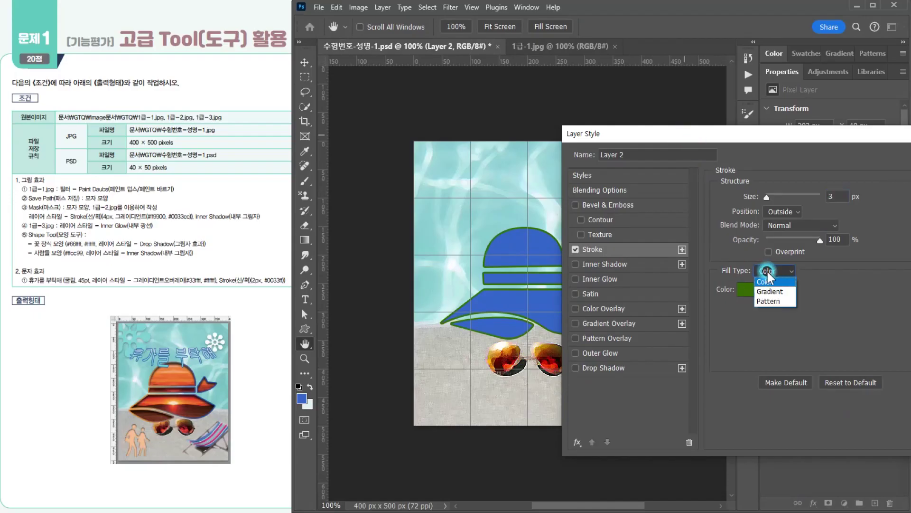
click(771, 291)
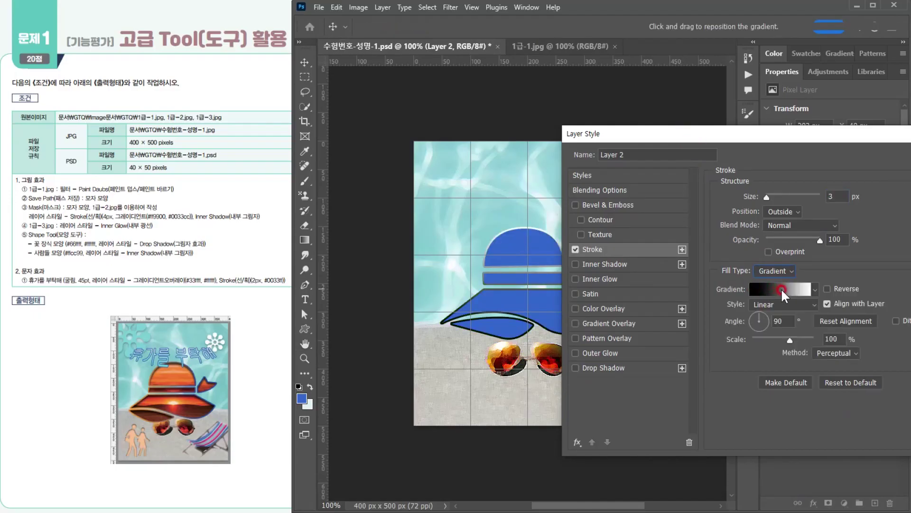
Set the start colour of the stroke's gradient to #ff9900
click(781, 288)
double_click(607, 411)
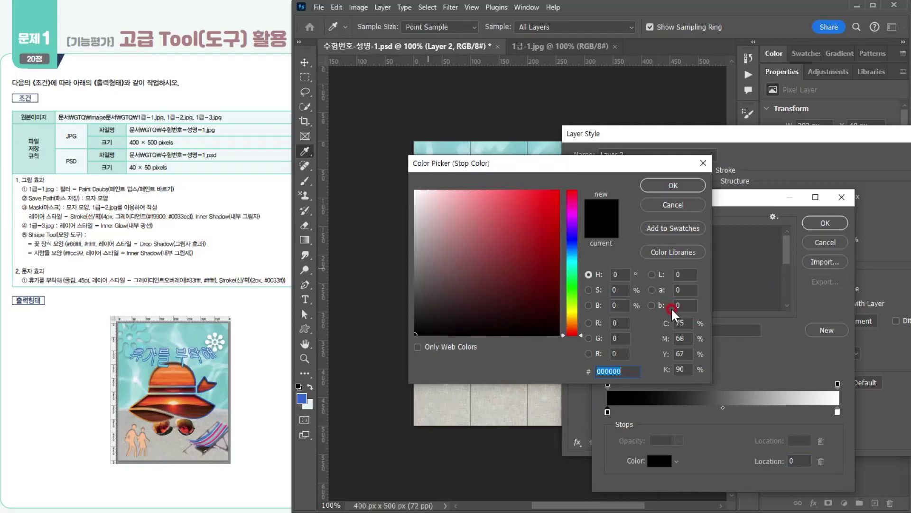
text(ㄹ)
text(ff)
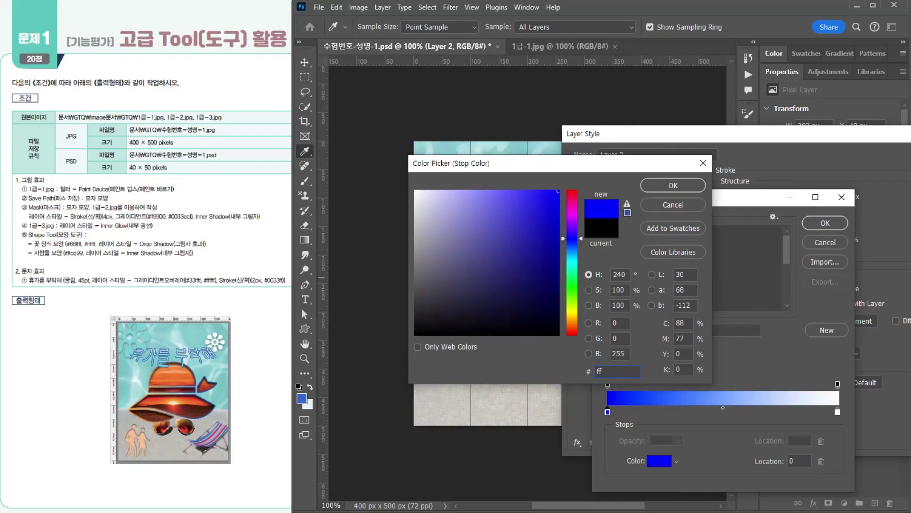
text(9900)
key(Return)
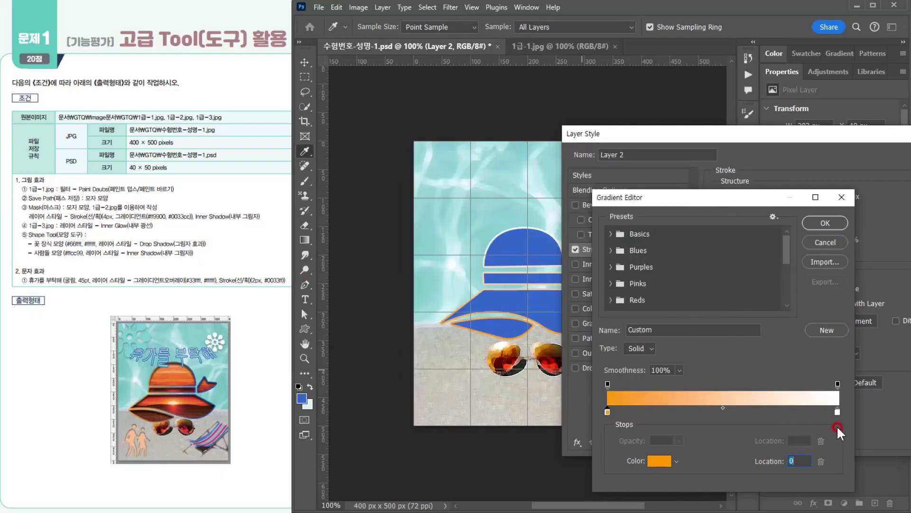
Set the end colour of the stroke's gradient to #0033cc and accept the gradient
double_click(838, 411)
text(0)
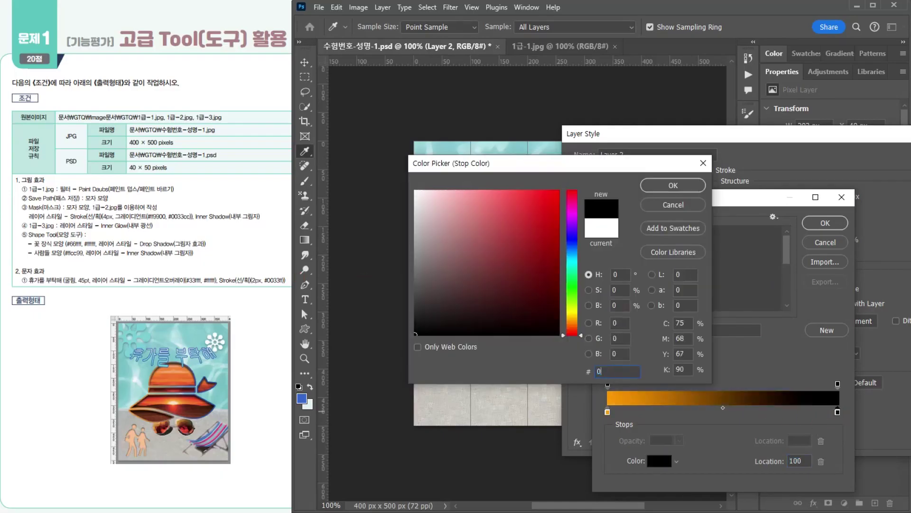
text(033cc)
key(Return)
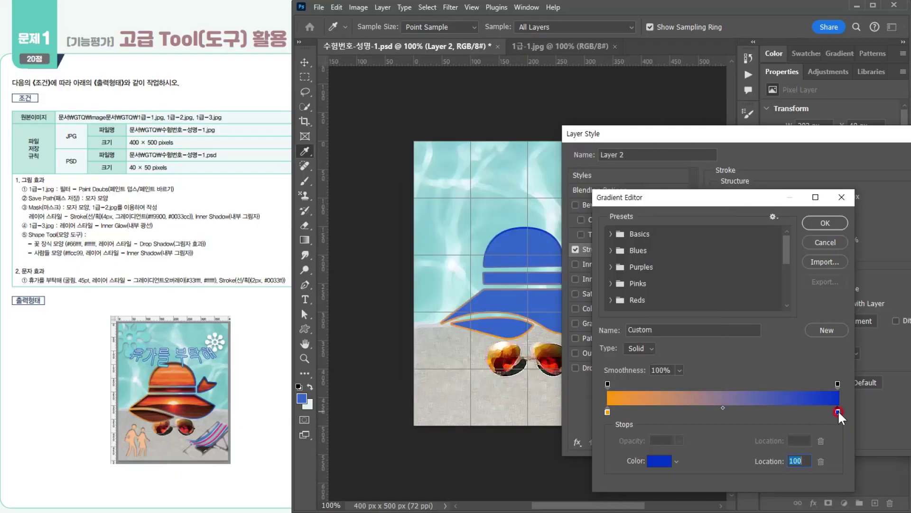
click(825, 223)
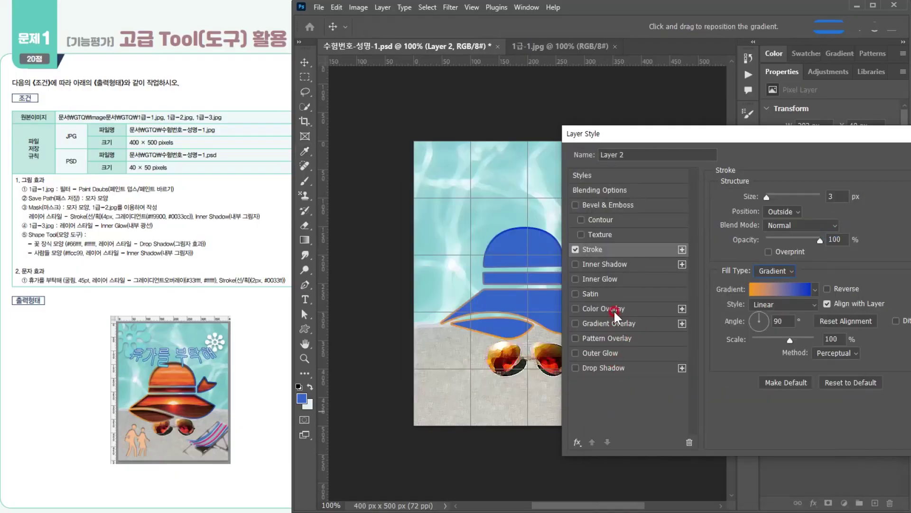
Add an Inner Shadow to the hat layer, set its gradient stroke to a 0° angle and 4 px size, and accept the layer style
click(624, 266)
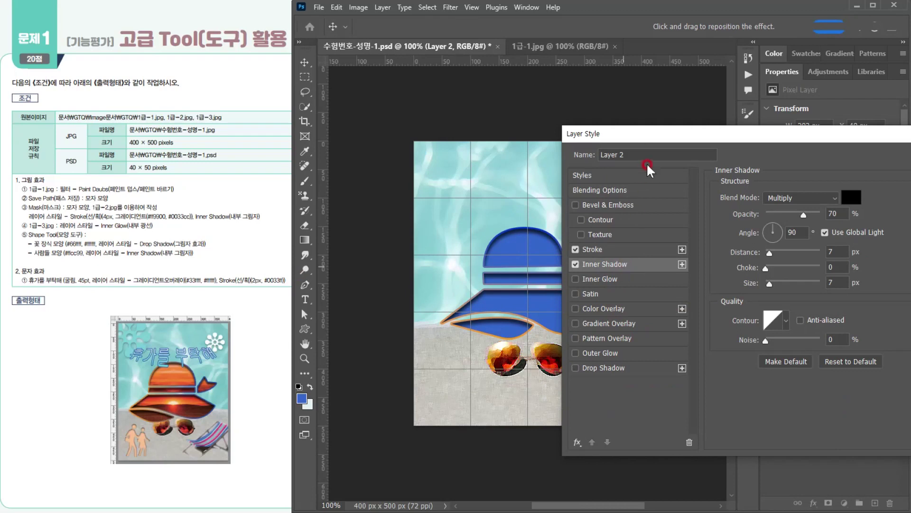
drag(647, 138, 671, 142)
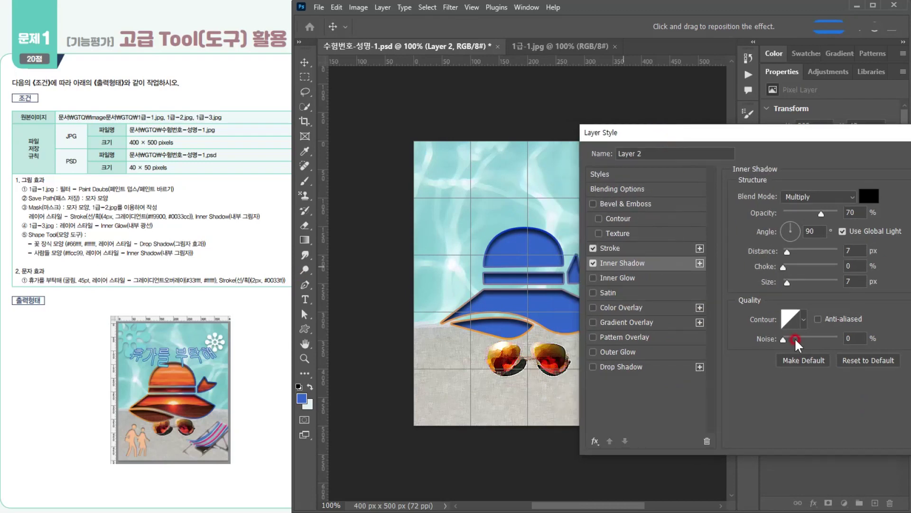
click(638, 248)
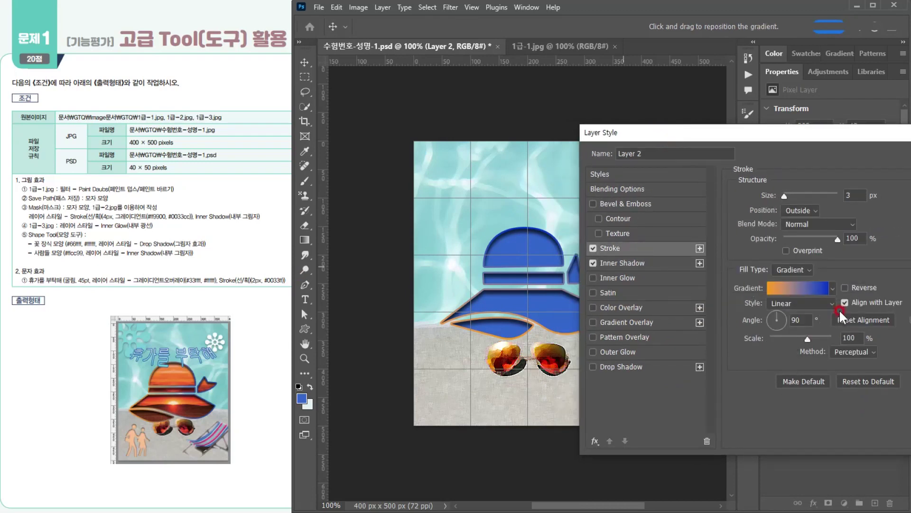
click(761, 317)
text(0)
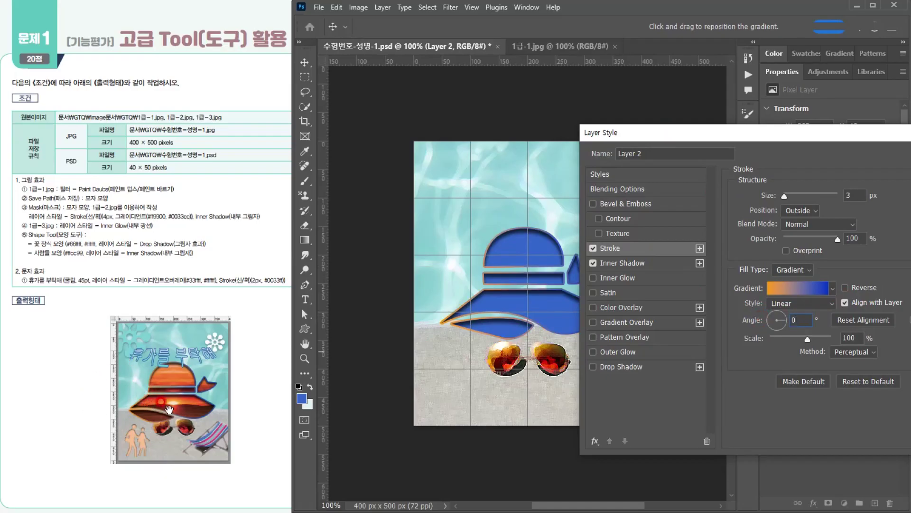
click(803, 210)
click(786, 191)
text(4)
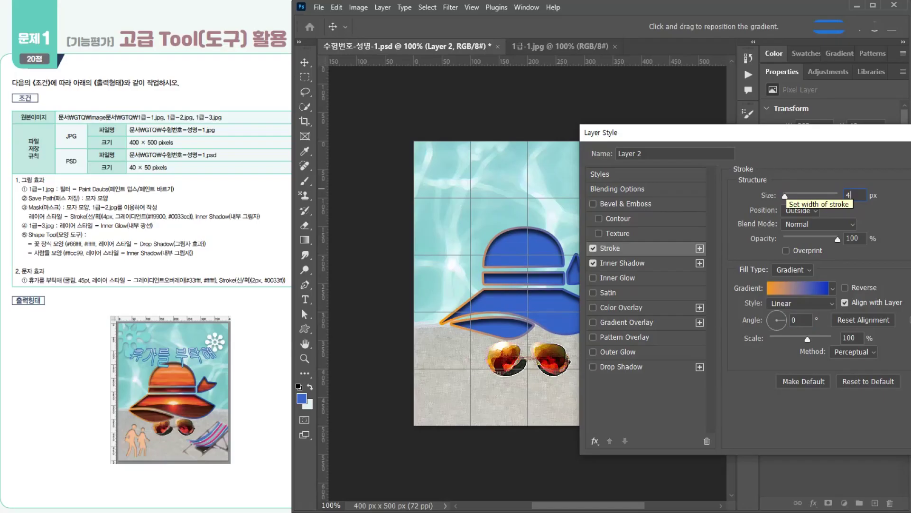
click(847, 195)
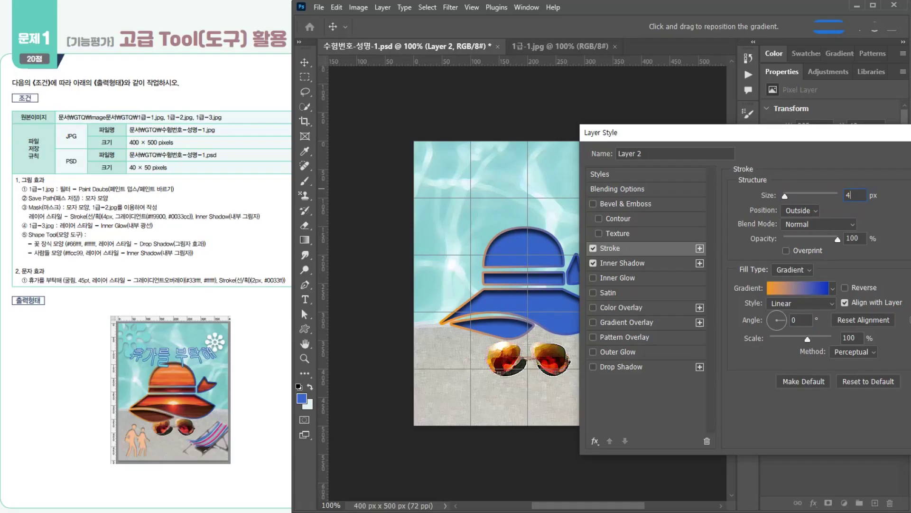
key(Return)
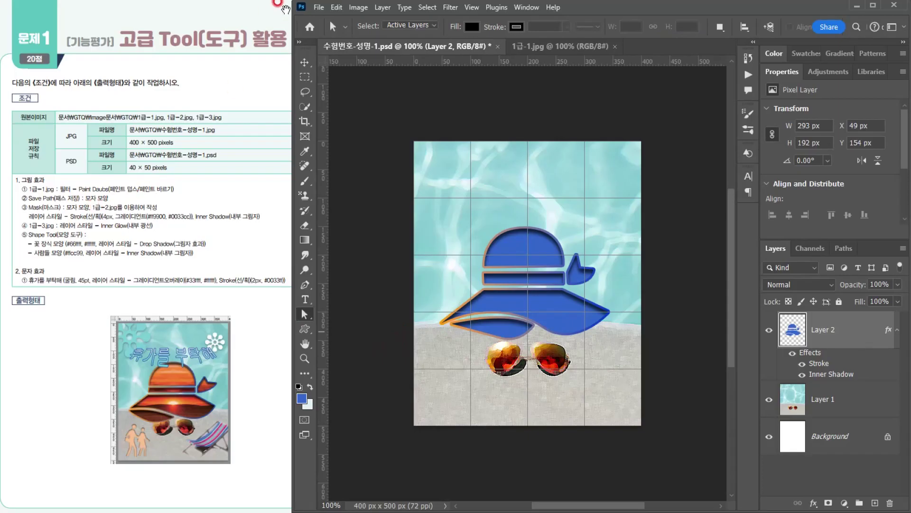
Open 1급-2.jpg and copy the whole sunset image into 수험번호-성명-1.psd as a new layer above the hat
click(320, 7)
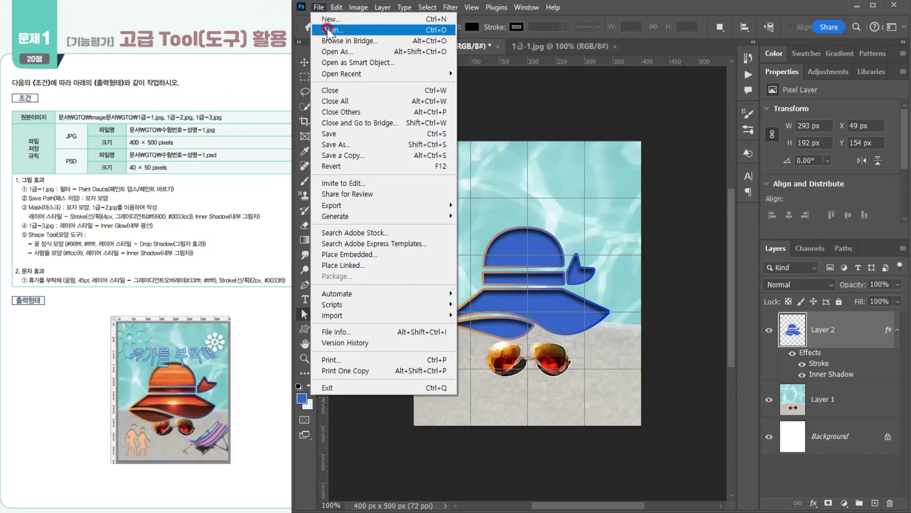
click(328, 30)
double_click(123, 130)
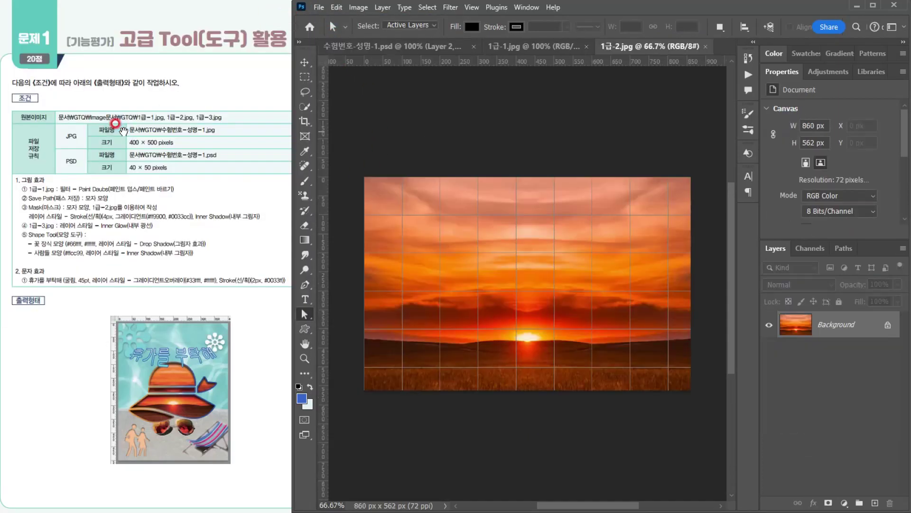
mouse_move(587, 317)
mouse_down()
mouse_move(421, 41)
mouse_move(598, 309)
mouse_up()
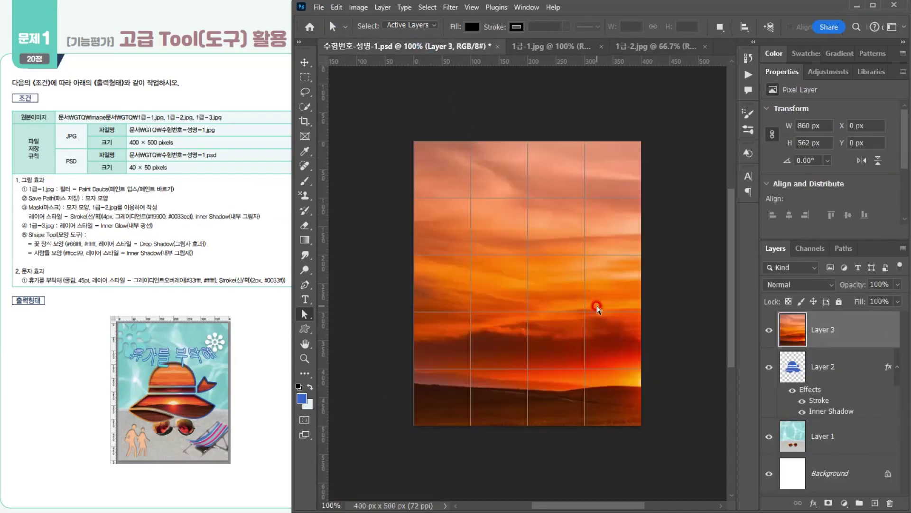
Scale the sunset layer to about 599 × 392 px over the hat and clip it to the hat layer with a clipping mask
key(ctrl+t)
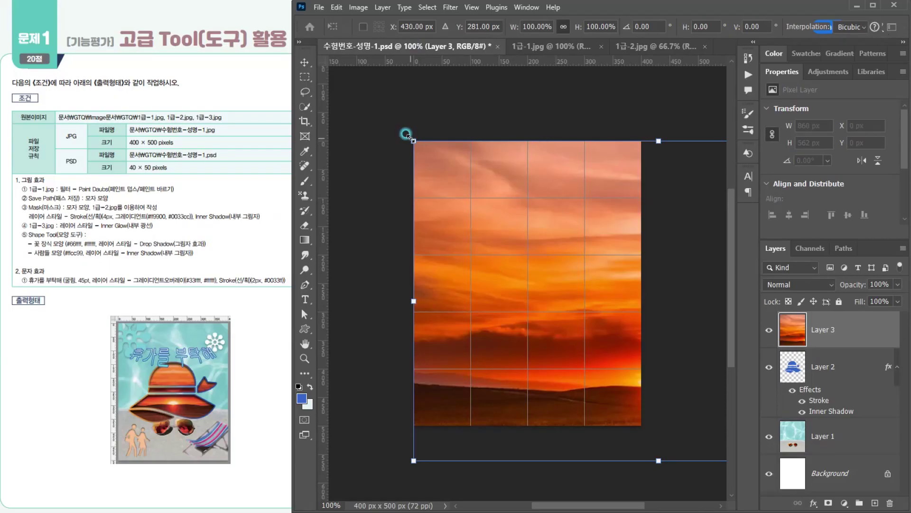
drag(411, 138, 524, 213)
drag(625, 291, 444, 227)
drag(351, 160, 382, 178)
drag(576, 309, 569, 271)
key(Return)
key(a)
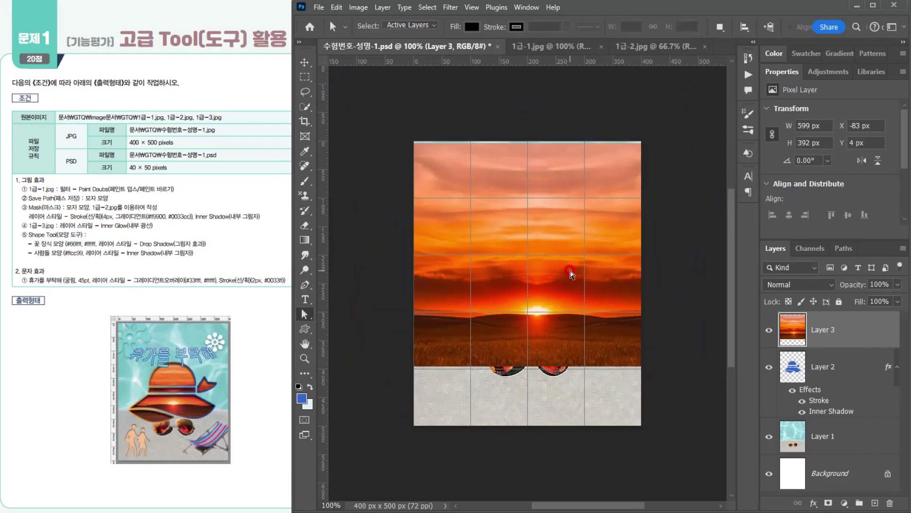
right_click(836, 330)
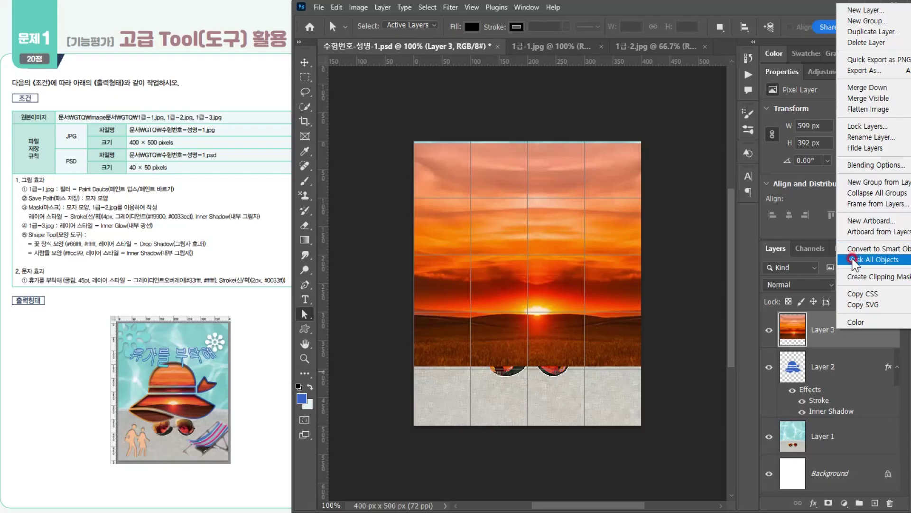
click(852, 276)
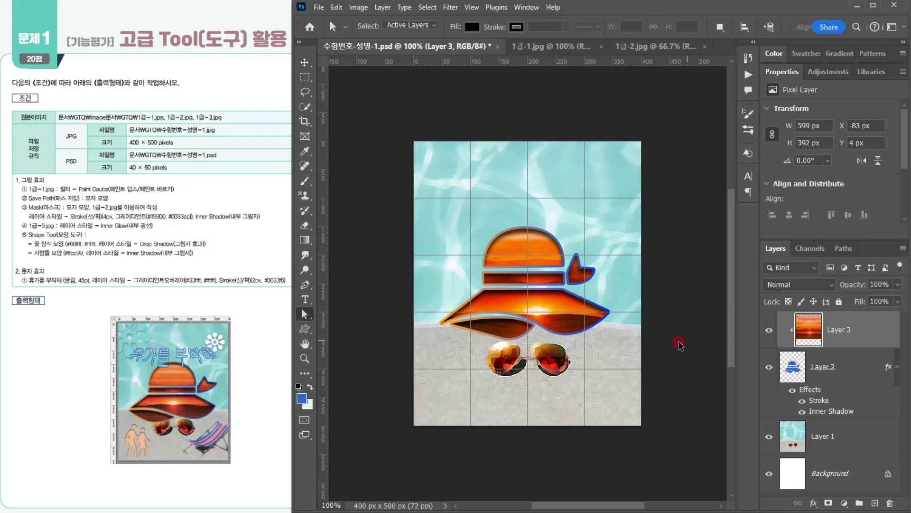
Scale the clipped sunset layer to about 563 × 368 px and reposition it so the sun sits in the middle of the hat's brim
key(ctrl+t)
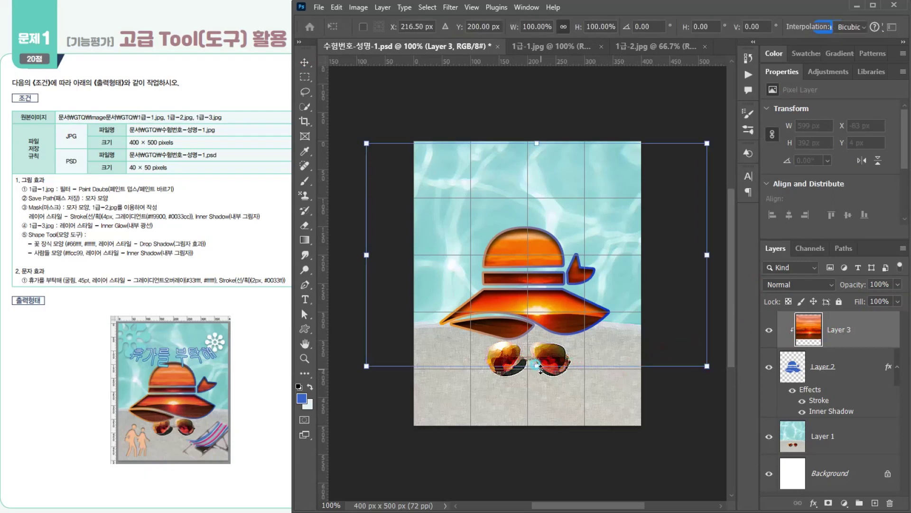
drag(540, 370, 536, 353)
mouse_move(561, 312)
mouse_down()
mouse_move(543, 310)
mouse_move(551, 317)
mouse_up()
key(Up)
key(Up)
key(Up)
key(Up)
key(Up)
key(Up)
key(Up)
key(Up)
key(Up)
key(Up)
key(Up)
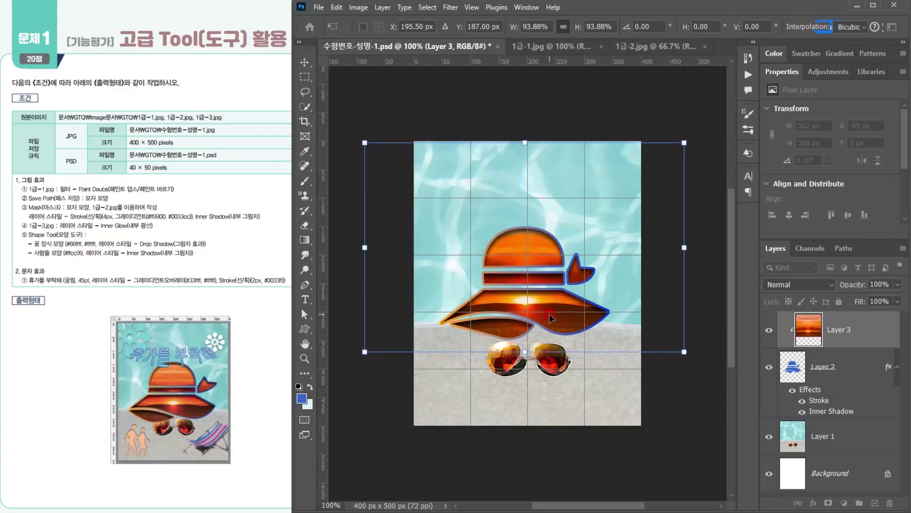
key(Return)
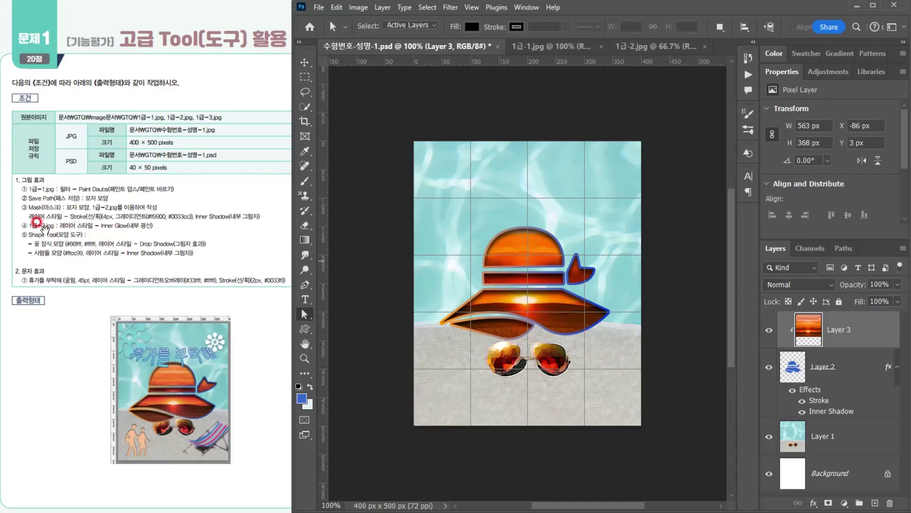
Open the deck chair image 1급-3.jpg and hide the grid
click(319, 7)
click(326, 28)
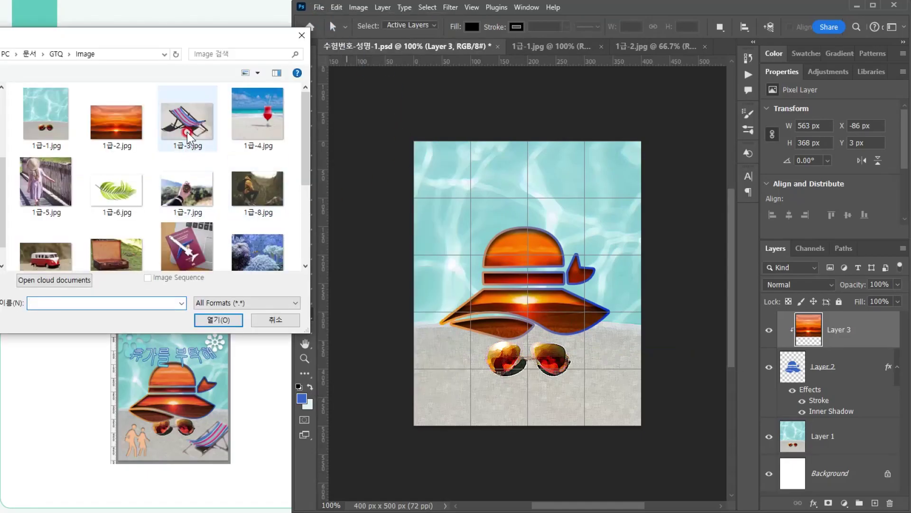
double_click(181, 106)
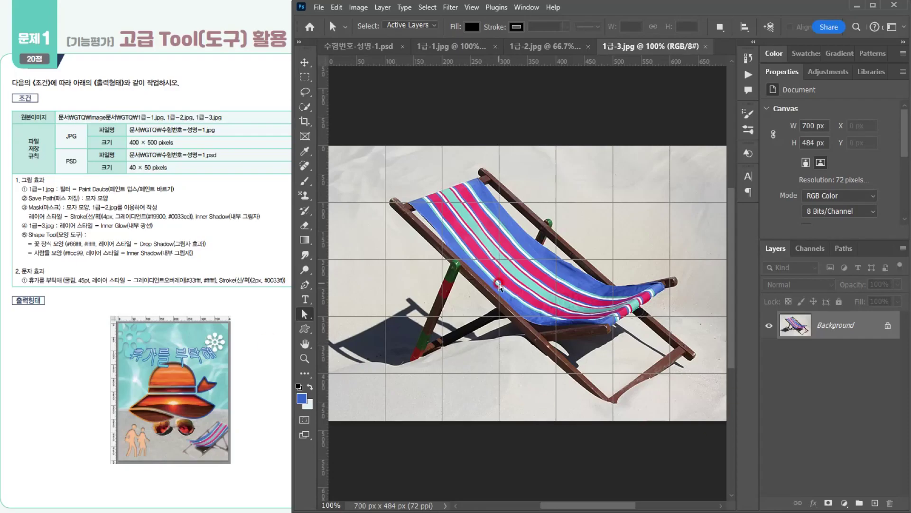
scroll(550, 324, up, 1)
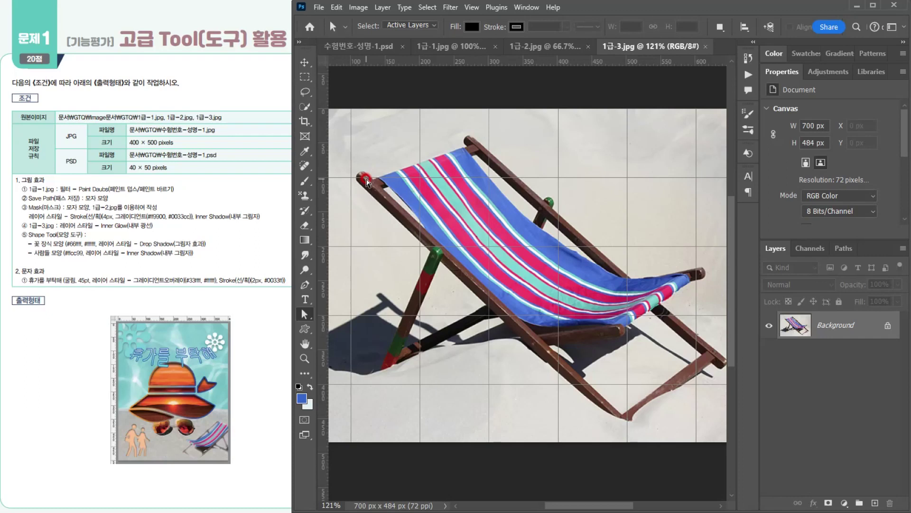
key(ctrl+apostrophe)
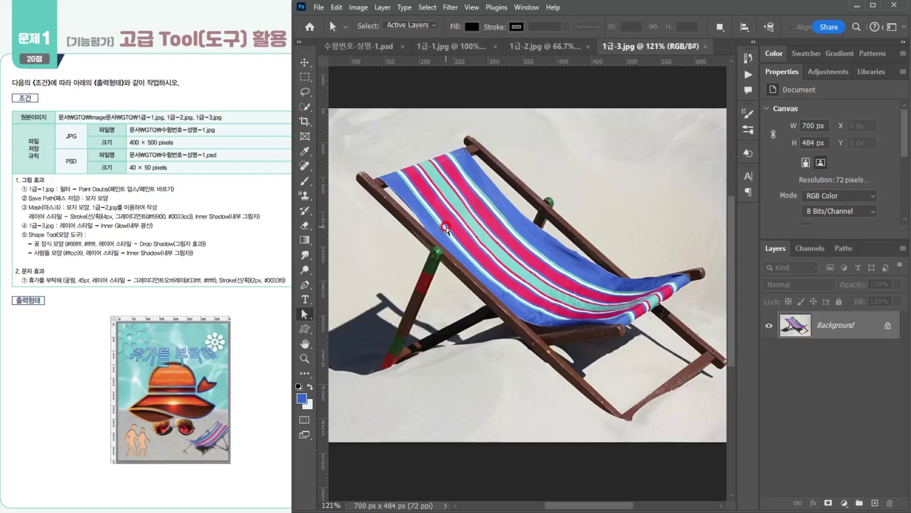
Select the deck chair with the Quick Selection tool, using a size 30 brush for the body and size 9 for the thin legs
click(305, 106)
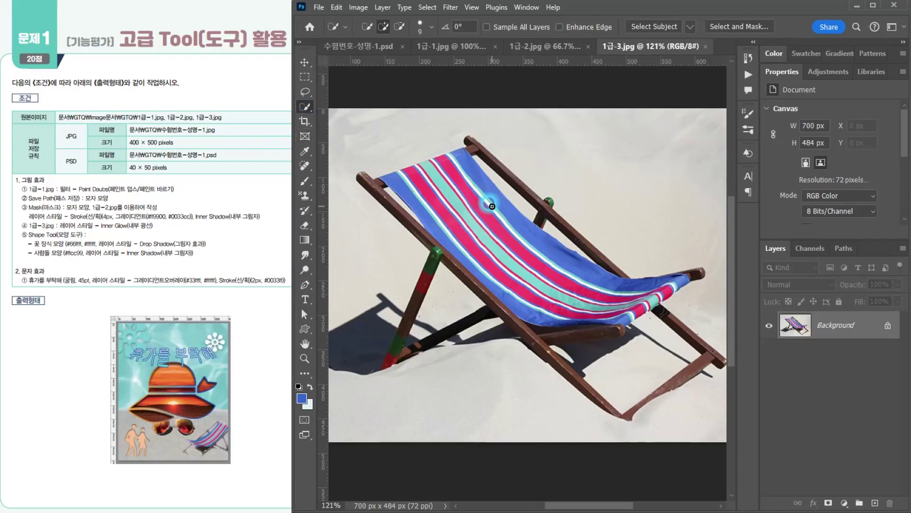
key(bracketright)
key(bracketright)
key(bracketright)
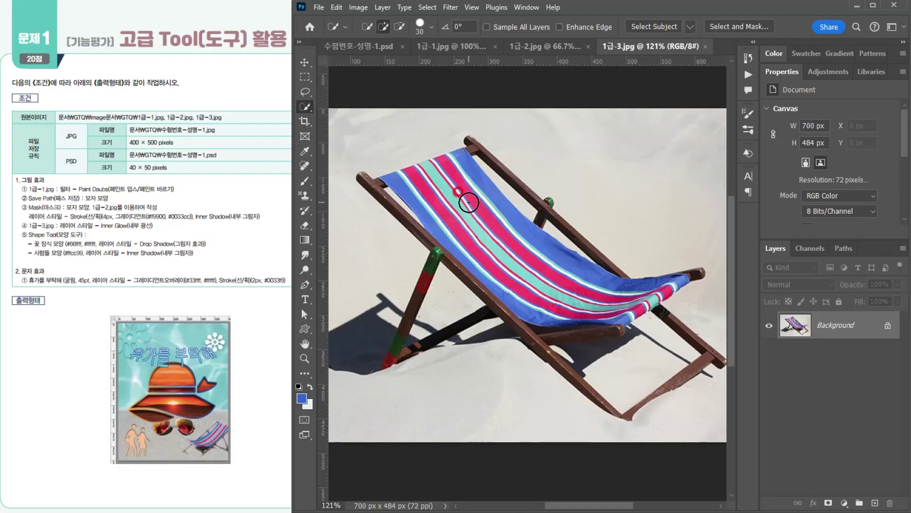
mouse_move(460, 199)
mouse_down()
mouse_move(501, 281)
mouse_move(603, 378)
mouse_move(636, 387)
mouse_move(682, 370)
mouse_move(694, 354)
mouse_move(606, 278)
mouse_move(662, 286)
mouse_move(610, 274)
mouse_move(563, 229)
mouse_move(472, 172)
mouse_move(472, 158)
mouse_move(440, 179)
mouse_move(386, 189)
mouse_move(517, 306)
mouse_move(434, 353)
mouse_move(405, 354)
mouse_up()
key(bracketleft)
key(bracketleft)
key(bracketleft)
mouse_move(423, 285)
mouse_down()
mouse_move(390, 361)
mouse_move(413, 352)
mouse_up()
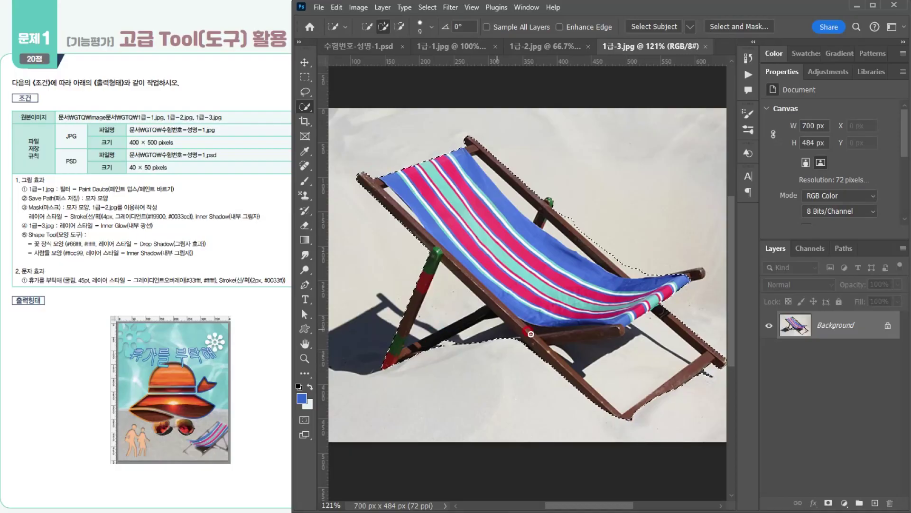
Refine the chair selection by adding the armrest tip and subtracting the background around and between the frame parts
drag(685, 280, 695, 274)
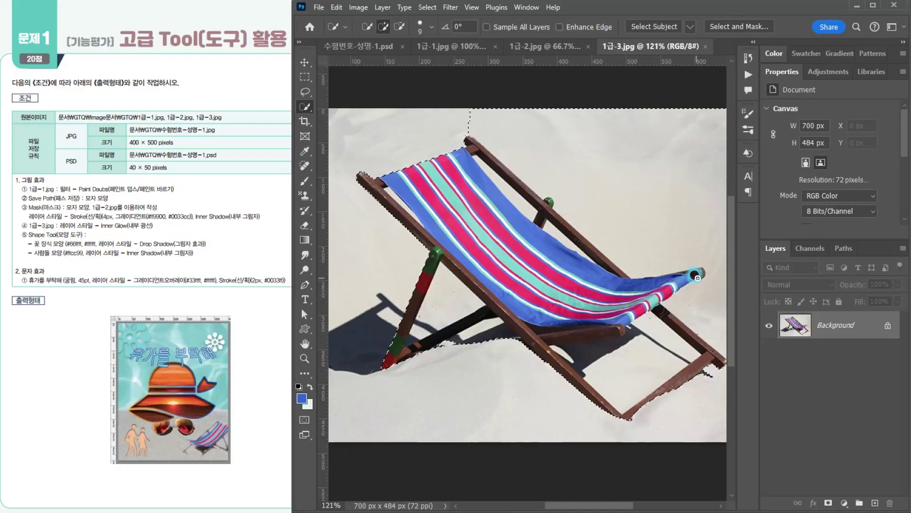
mouse_move(692, 242)
alt+mouse_down()
mouse_move(515, 118)
mouse_move(474, 112)
mouse_move(679, 195)
mouse_move(599, 223)
alt+mouse_up()
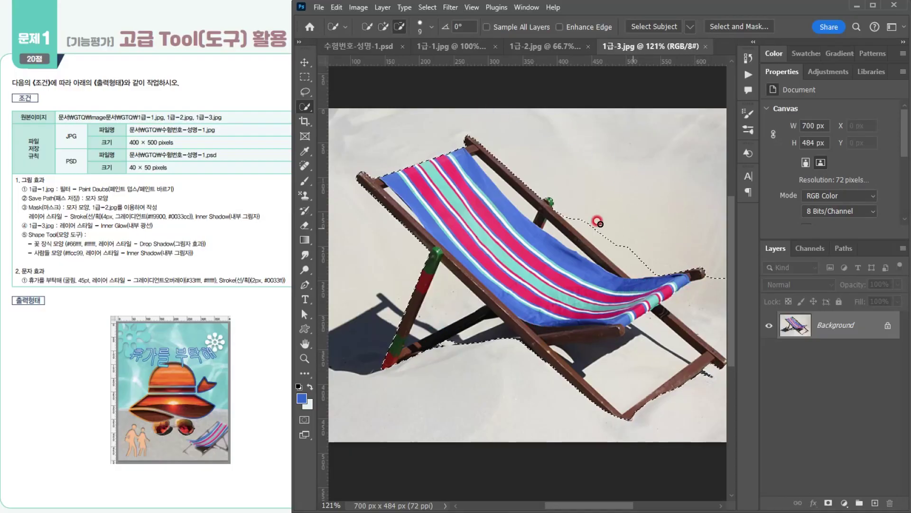
alt+drag(638, 271, 632, 272)
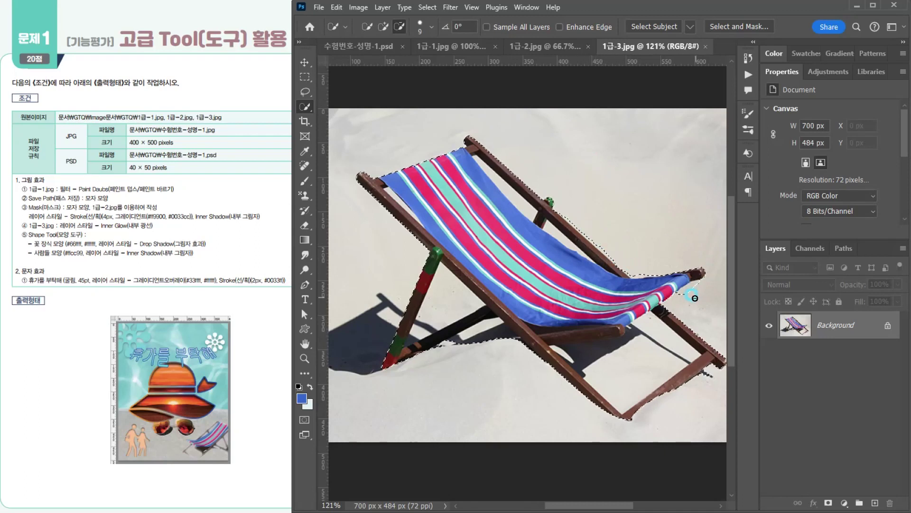
mouse_move(692, 287)
mouse_down()
mouse_move(628, 382)
mouse_move(592, 342)
mouse_move(648, 324)
mouse_move(694, 354)
mouse_move(621, 398)
mouse_move(683, 357)
mouse_move(663, 345)
mouse_move(603, 375)
mouse_move(577, 370)
mouse_move(583, 354)
mouse_move(577, 380)
mouse_up()
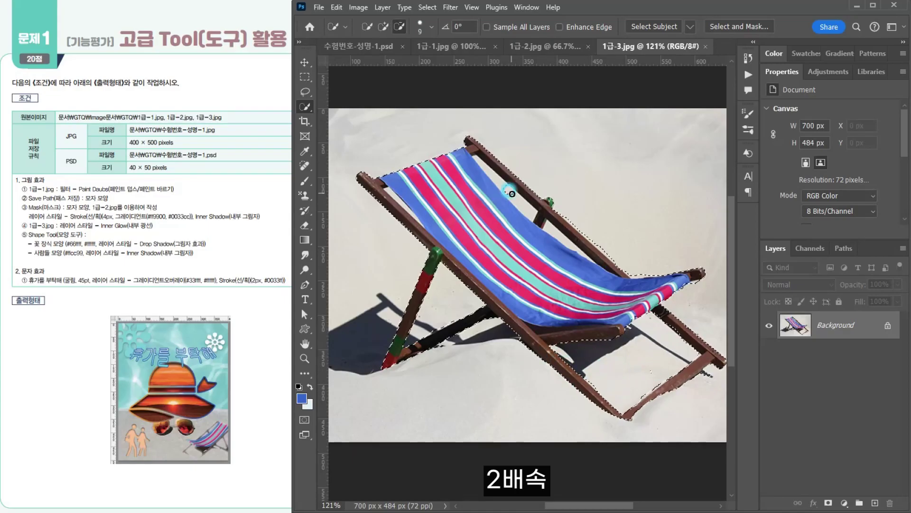
mouse_move(519, 203)
mouse_down()
mouse_move(482, 164)
mouse_move(530, 209)
mouse_up()
drag(601, 246, 635, 265)
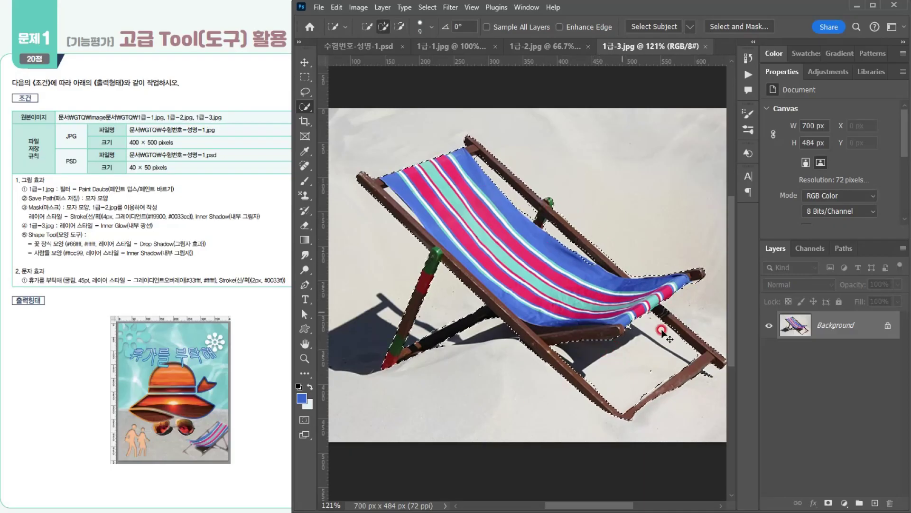
Paste the selected deck chair into 수험번호-성명-1.psd, scale it to about 32% and place it in the composition's lower-right corner
click(343, 46)
key(ctrl+v)
key(ctrl+t)
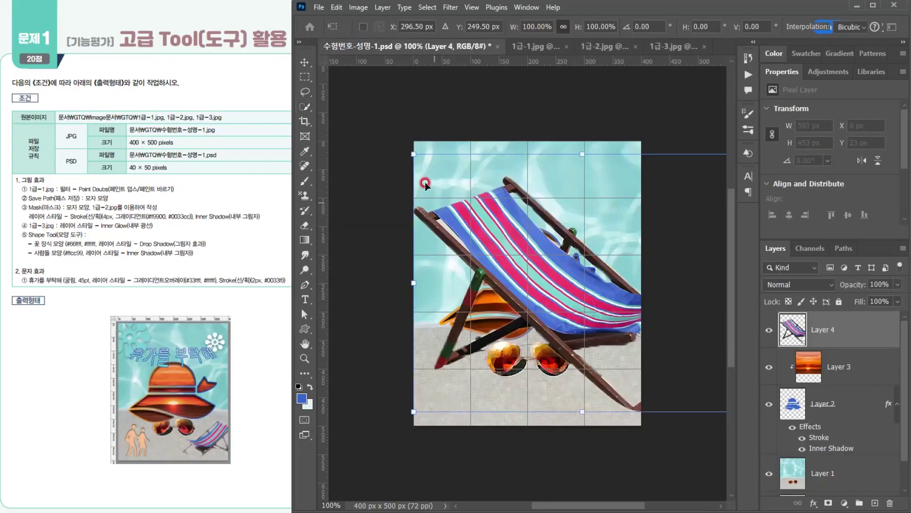
drag(414, 151, 643, 327)
drag(681, 368, 592, 373)
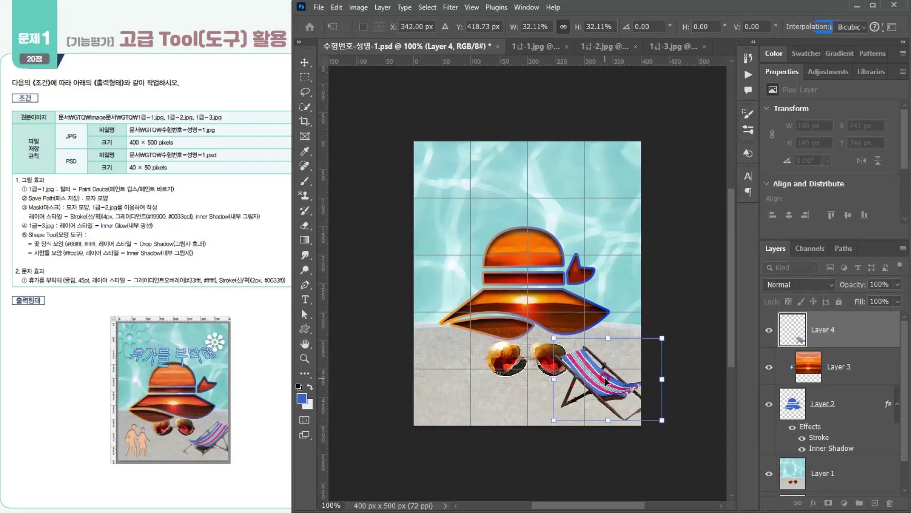
Flip the deck chair horizontally and shift it to about X 223 px, Y 346 px
right_click(609, 383)
click(626, 355)
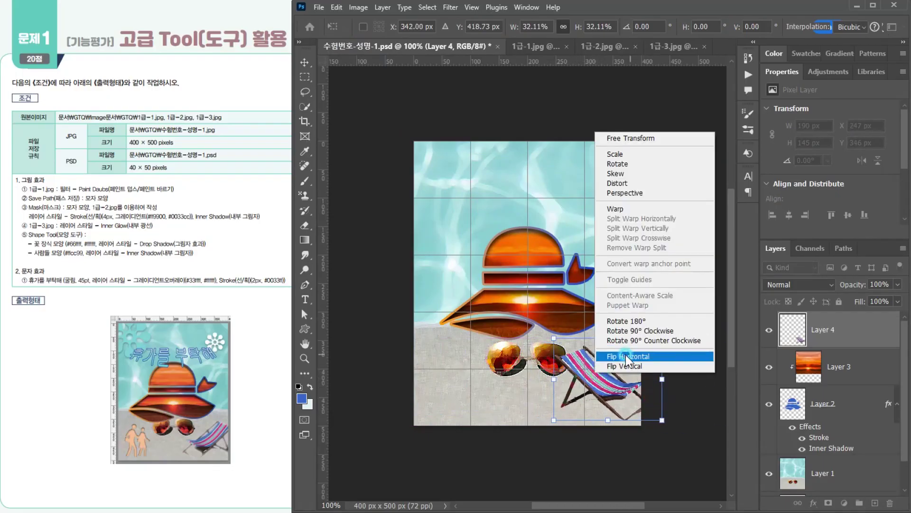
drag(612, 384, 603, 384)
key(Left)
key(Left)
key(Left)
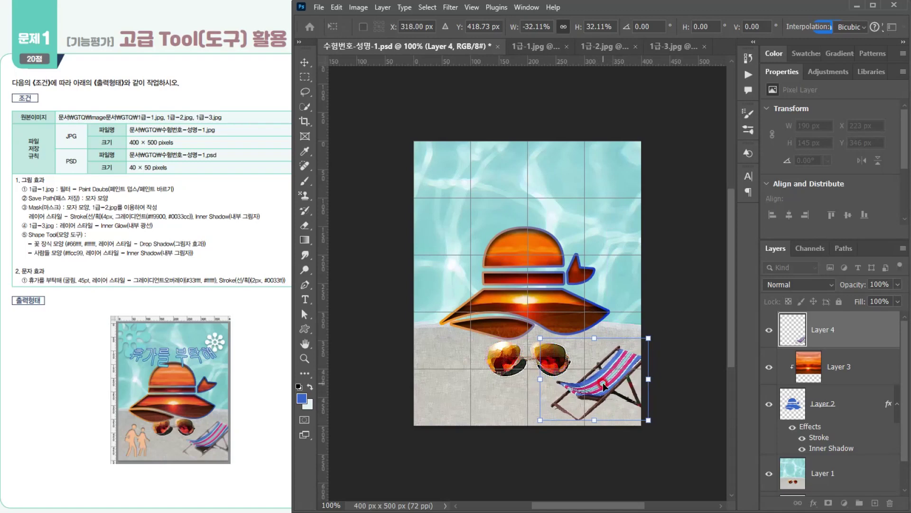
key(Return)
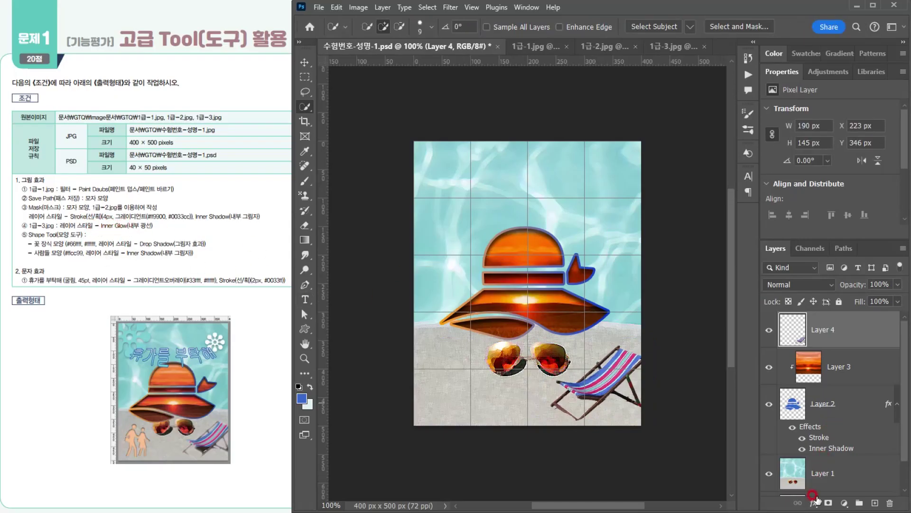
Apply a white Inner Glow layer style to the deck chair layer with 72% opacity and 13 px size
click(812, 504)
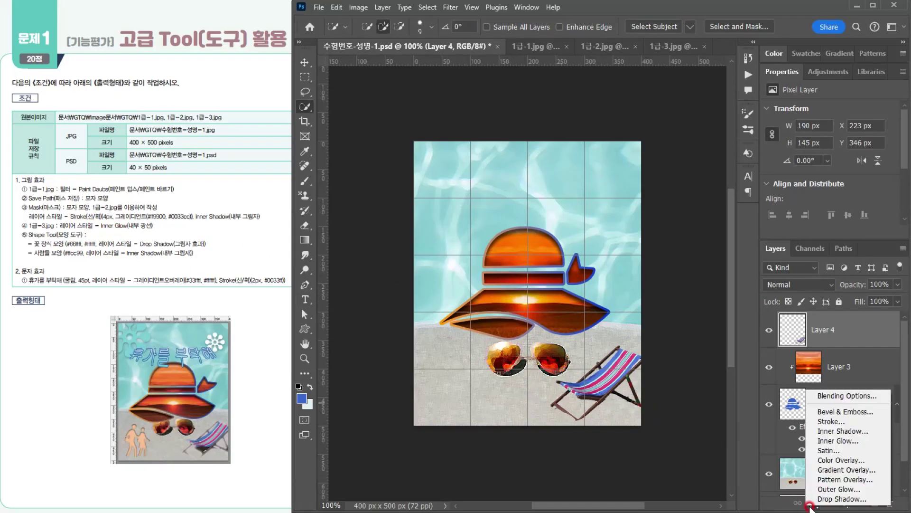
click(822, 439)
drag(677, 135, 531, 120)
drag(687, 202, 620, 306)
drag(710, 318, 674, 306)
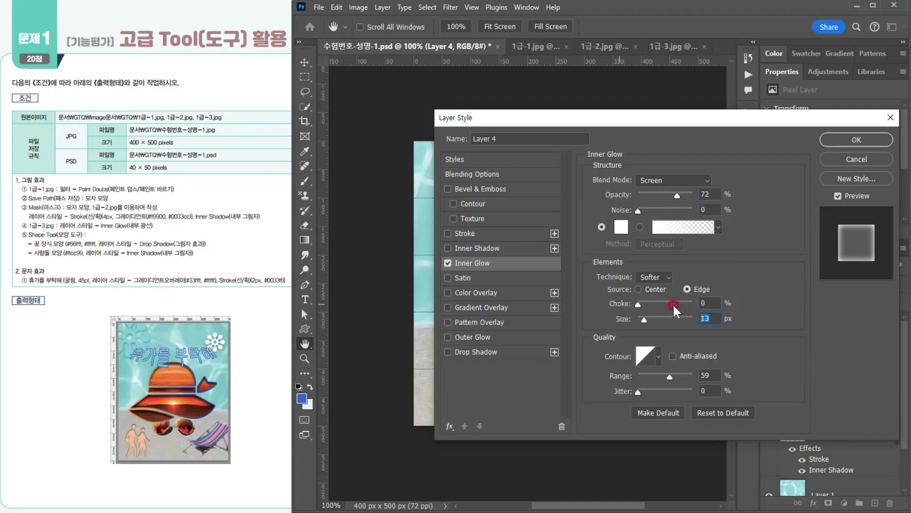
click(850, 140)
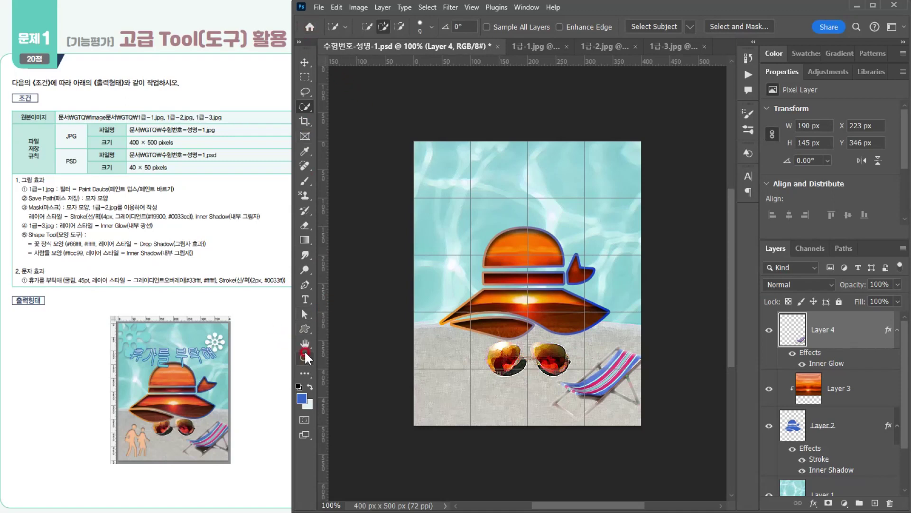
Activate the Custom Shape tool in Shape mode with no stroke and expand the Legacy Shapes and More group
right_click(304, 326)
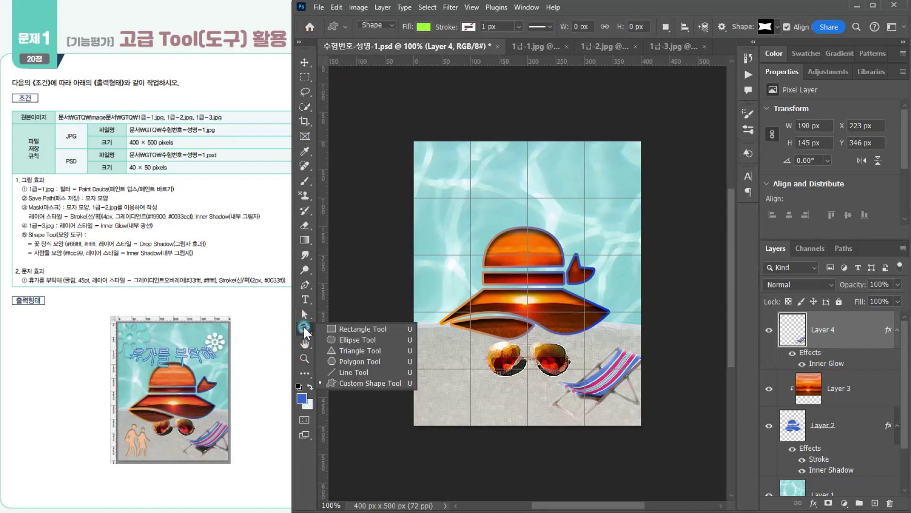
click(348, 381)
click(377, 25)
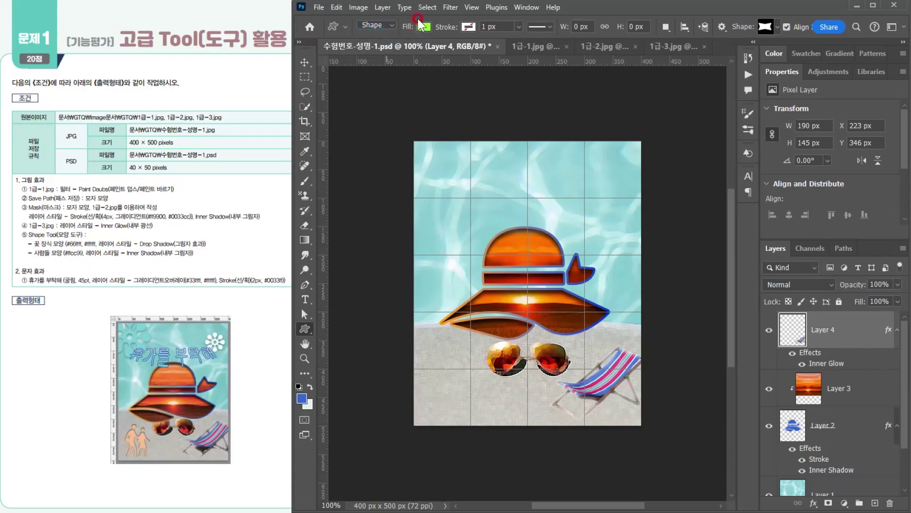
click(469, 26)
click(395, 44)
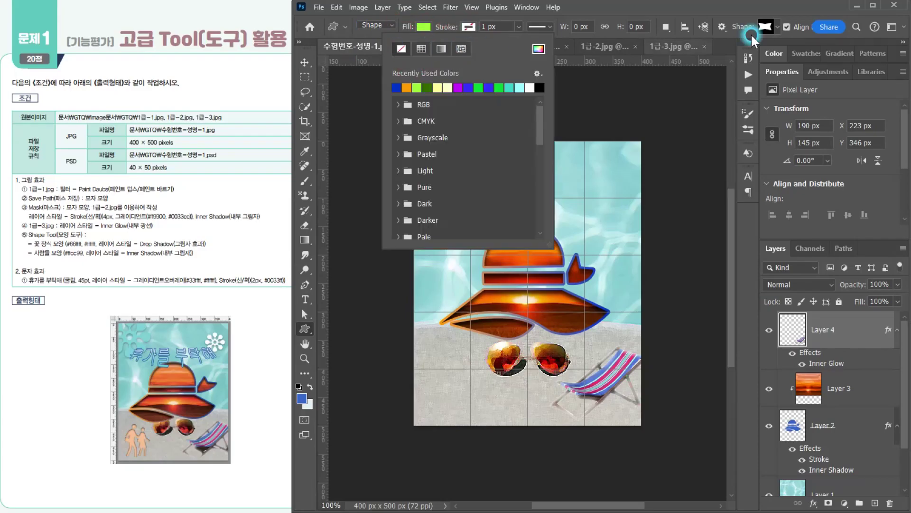
click(776, 29)
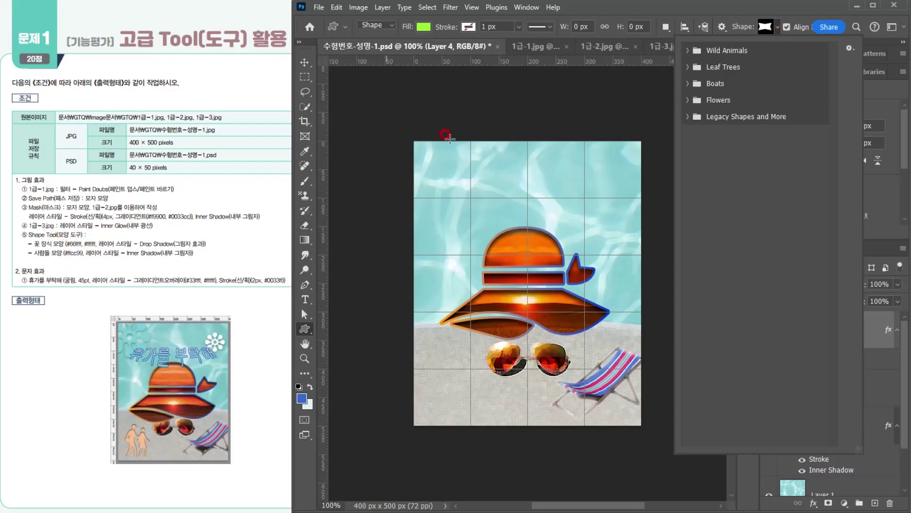
click(776, 22)
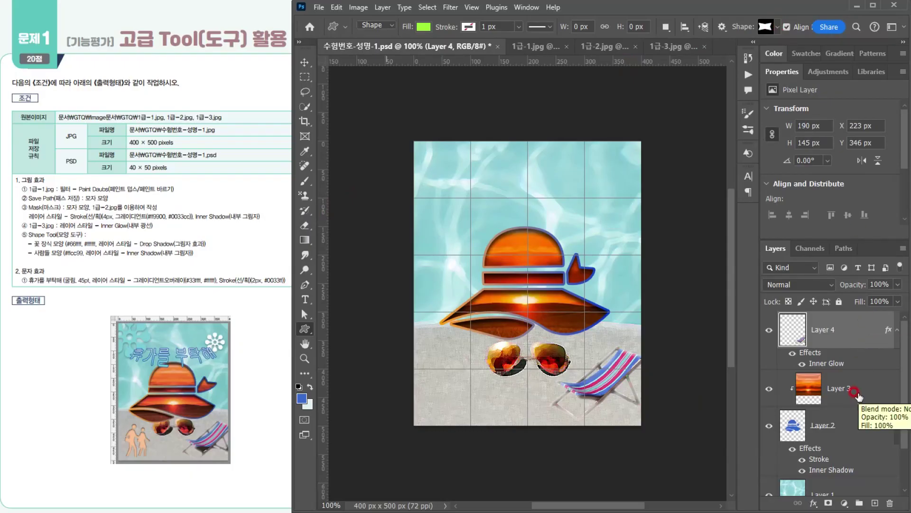
click(776, 27)
click(687, 116)
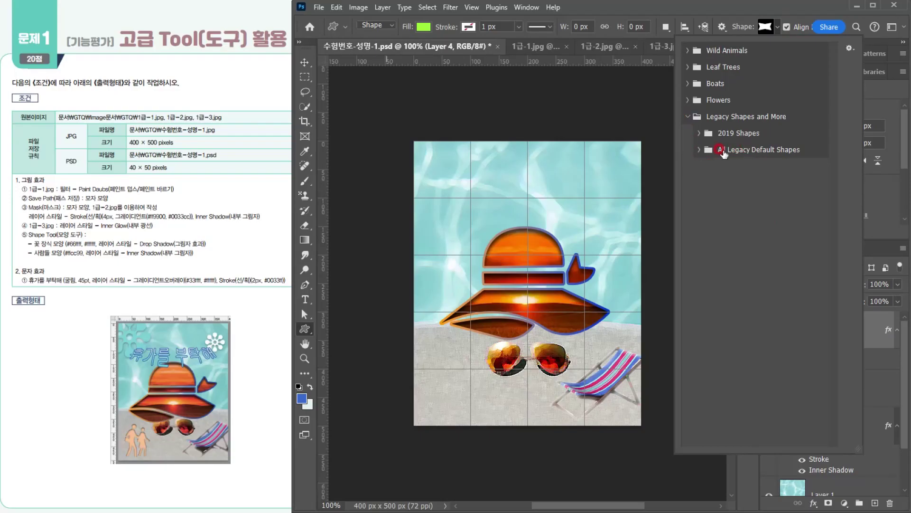
Bring up the shape library and check its command for loading Legacy Shapes and More
click(527, 6)
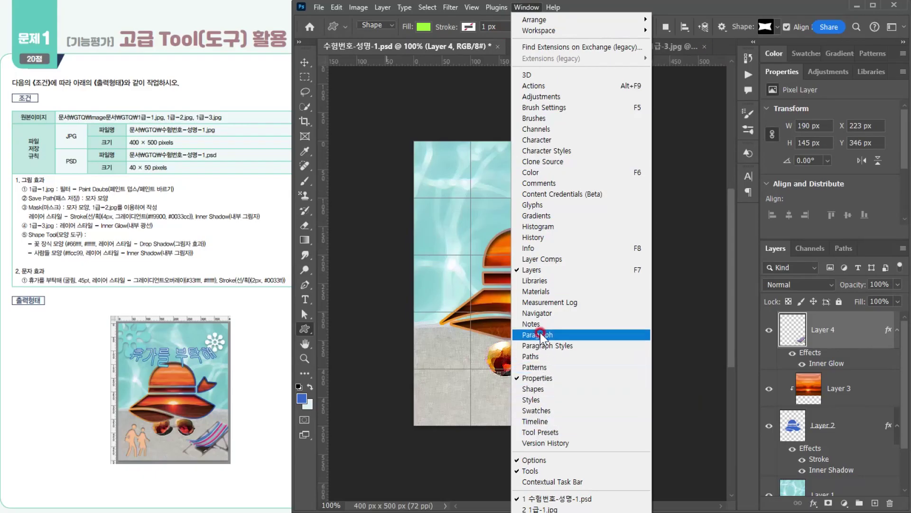
click(554, 389)
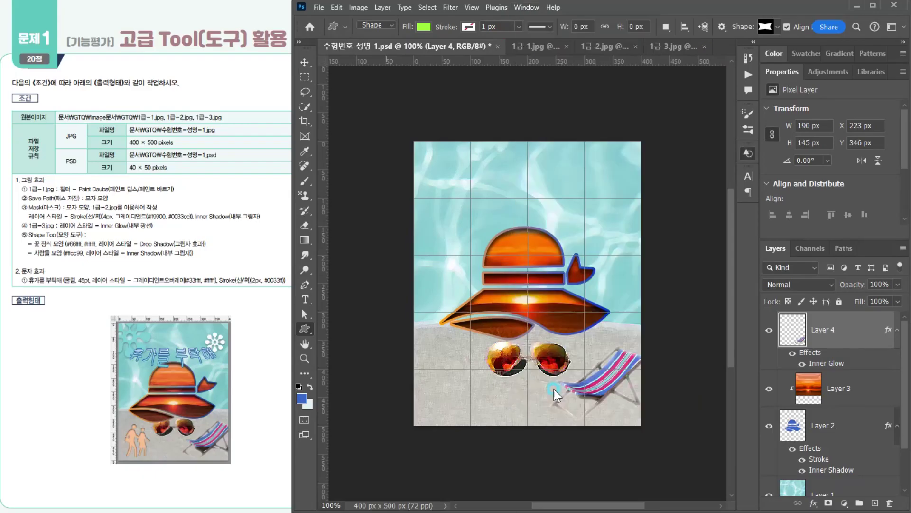
click(729, 149)
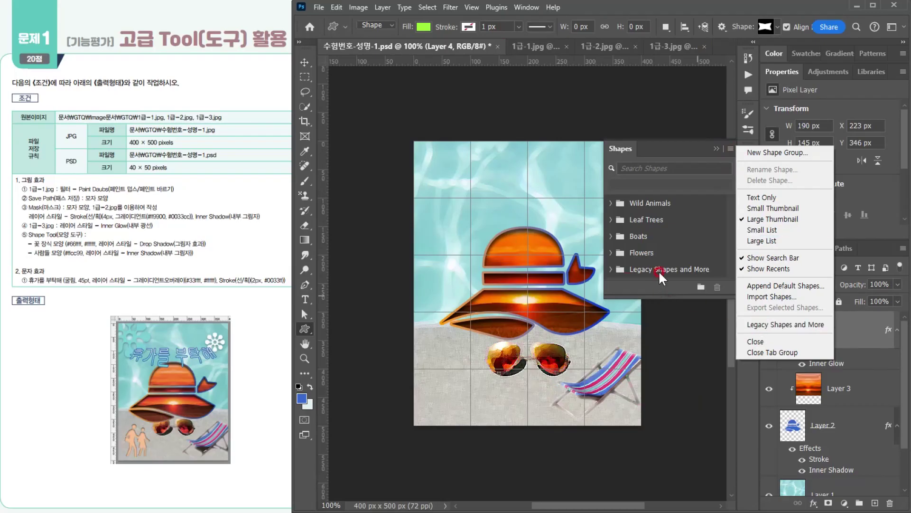
click(715, 148)
click(711, 200)
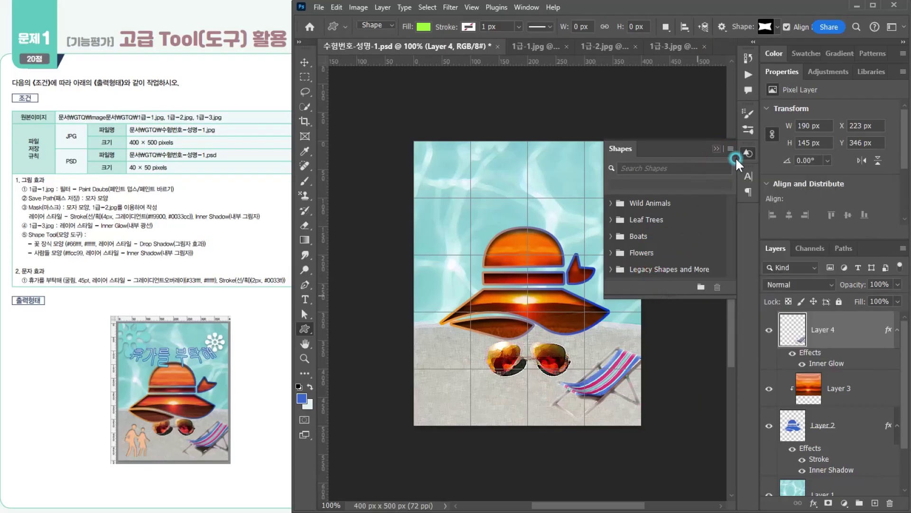
click(724, 151)
Pick the round flower from the legacy Ornaments shapes and draw it about 125 × 121 px, overlapping the canvas's upper-left corner
click(777, 27)
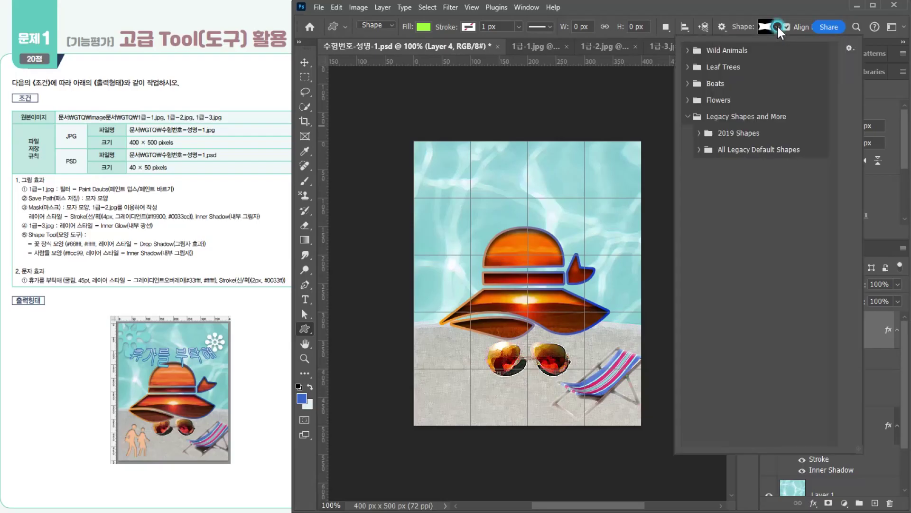
click(697, 149)
click(724, 246)
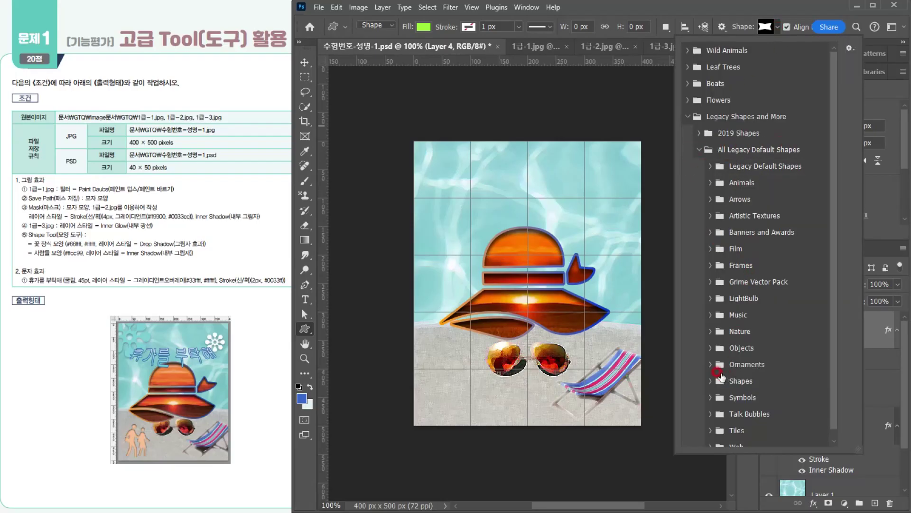
click(707, 364)
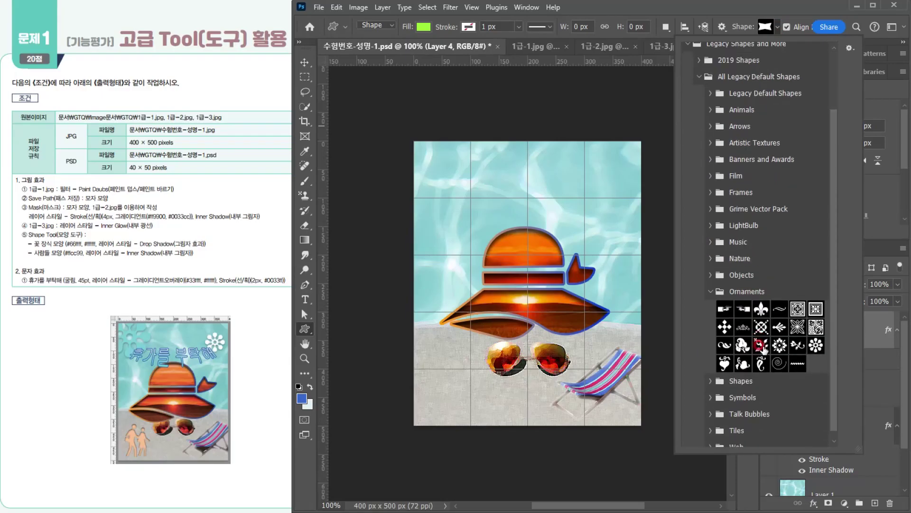
click(830, 384)
double_click(816, 346)
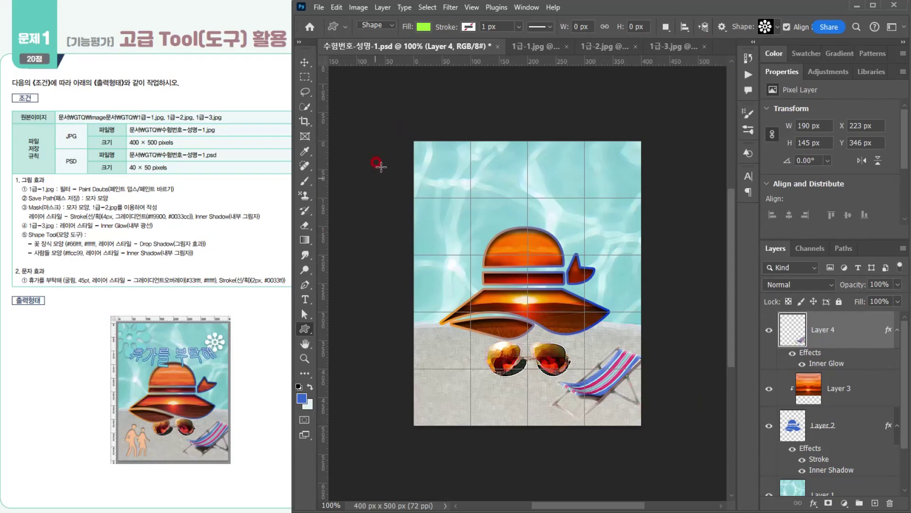
drag(398, 128, 471, 225)
Set the flower shape's fill color to #66ffff
click(790, 327)
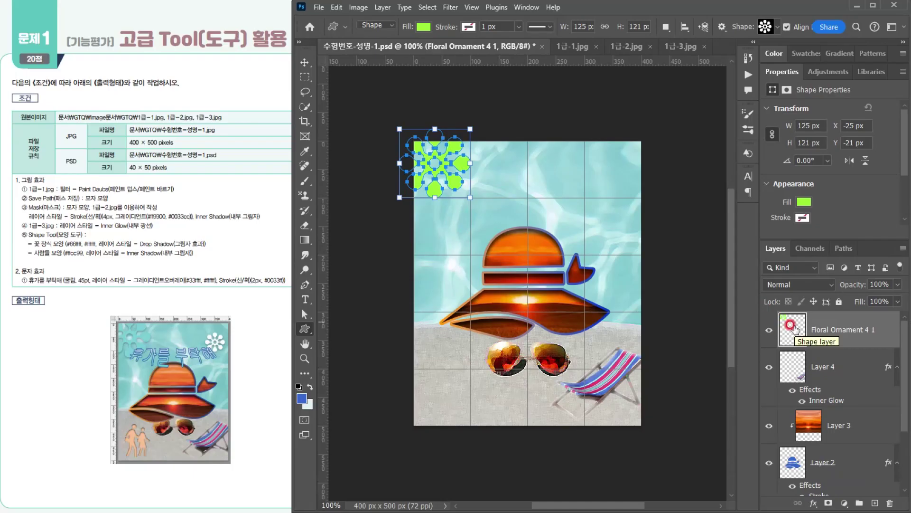
double_click(790, 326)
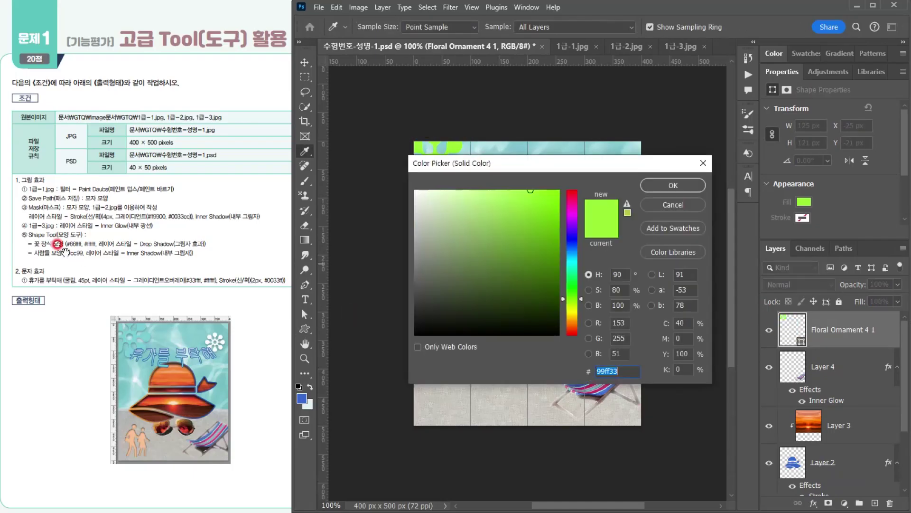
click(185, 265)
text(66ffff)
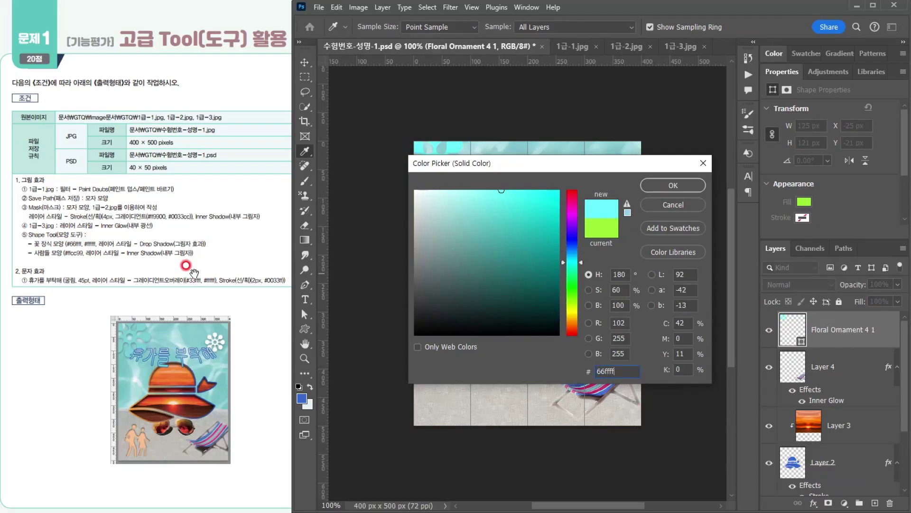
key(Return)
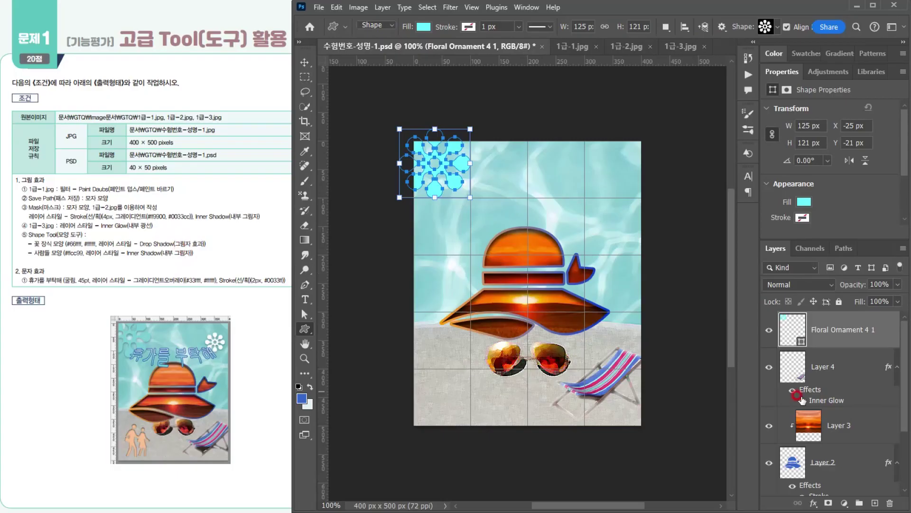
Apply a Drop Shadow to the flower shape with 70% opacity, 90° angle, 7 px distance and 7 px size
click(811, 503)
click(824, 495)
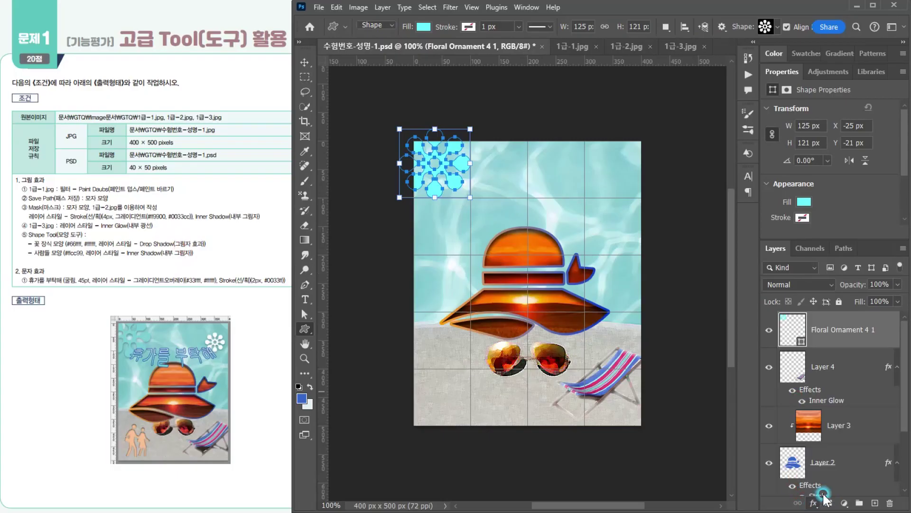
drag(698, 198, 676, 194)
click(708, 266)
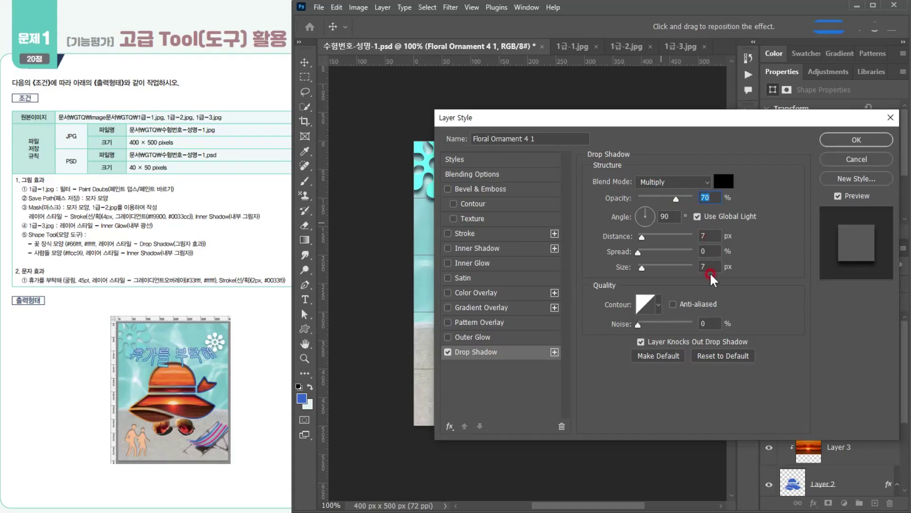
click(703, 229)
click(850, 139)
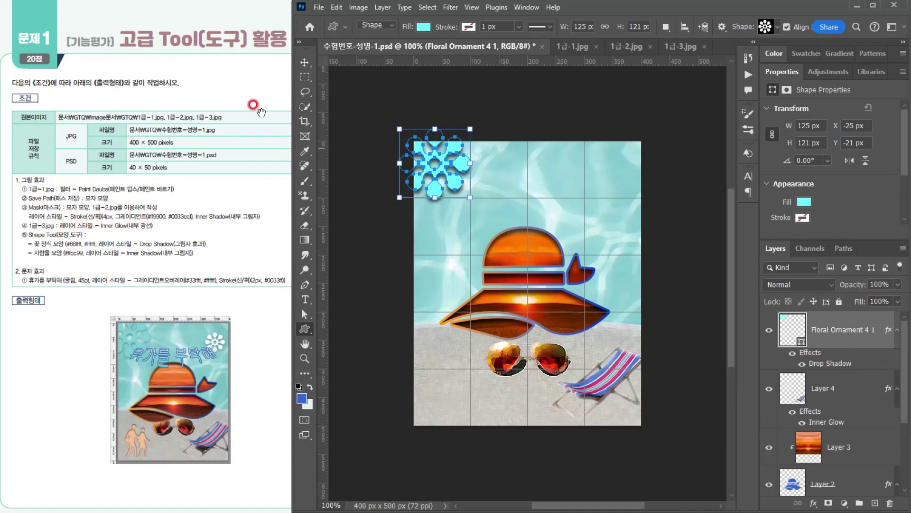
Duplicate the flower layer, scale the copy to about 58% and place it near the image's upper-right edge at about X 319, Y 66 px
click(305, 62)
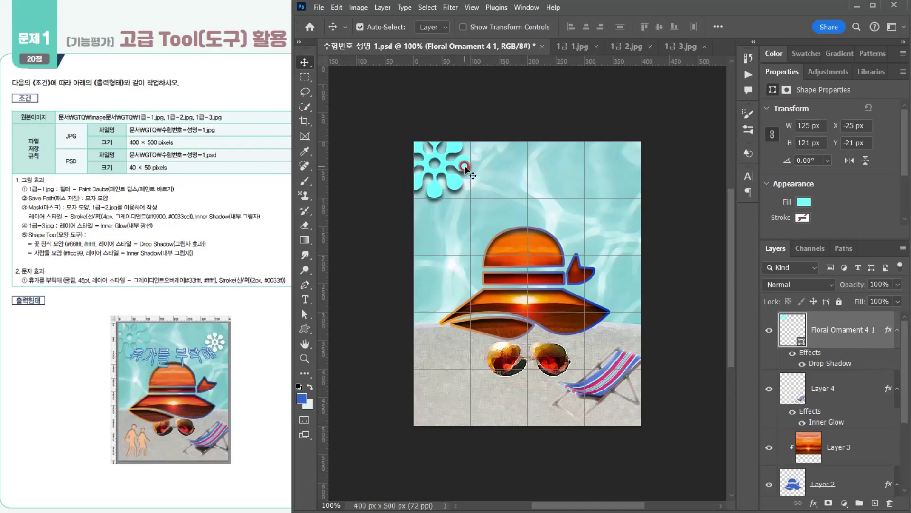
click(305, 327)
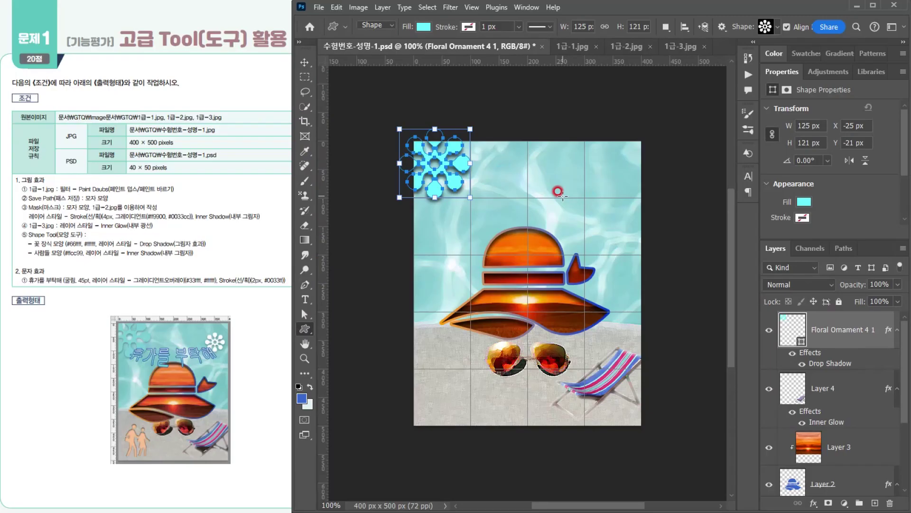
key(ctrl+j)
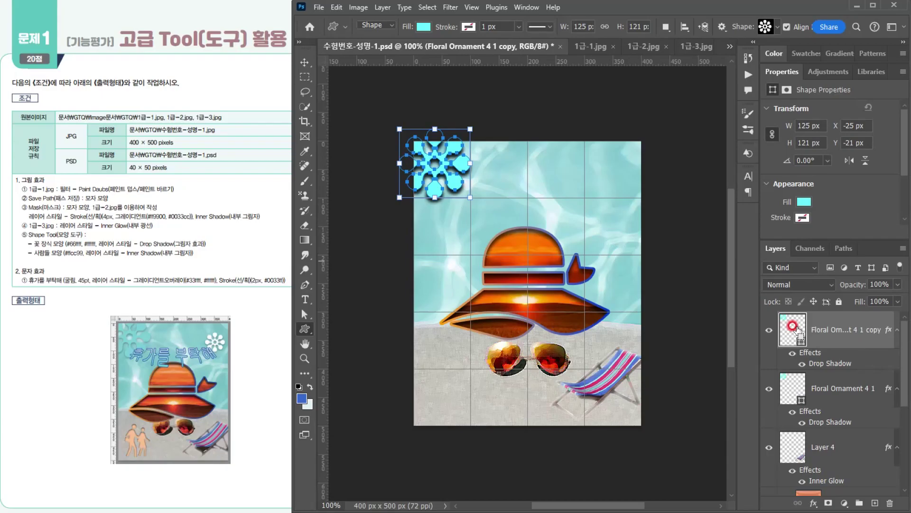
key(ctrl+t)
drag(451, 169, 617, 217)
drag(566, 244, 597, 219)
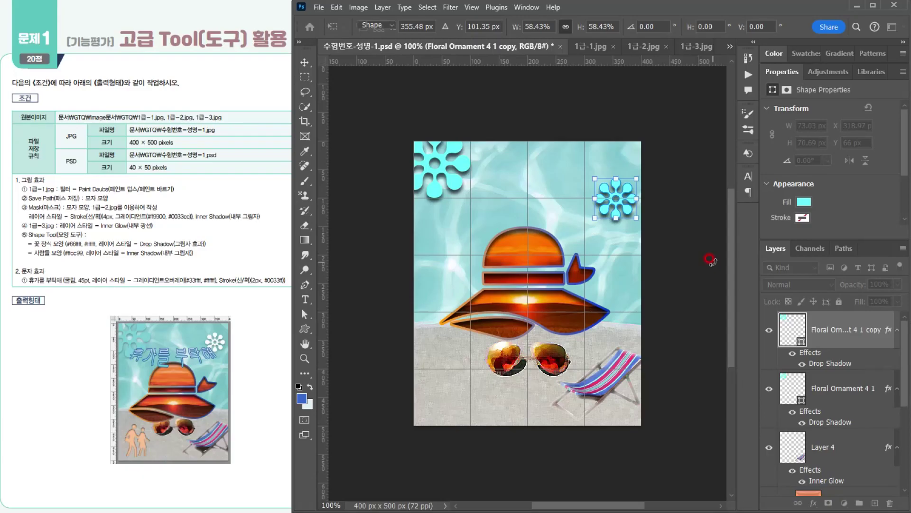
click(710, 260)
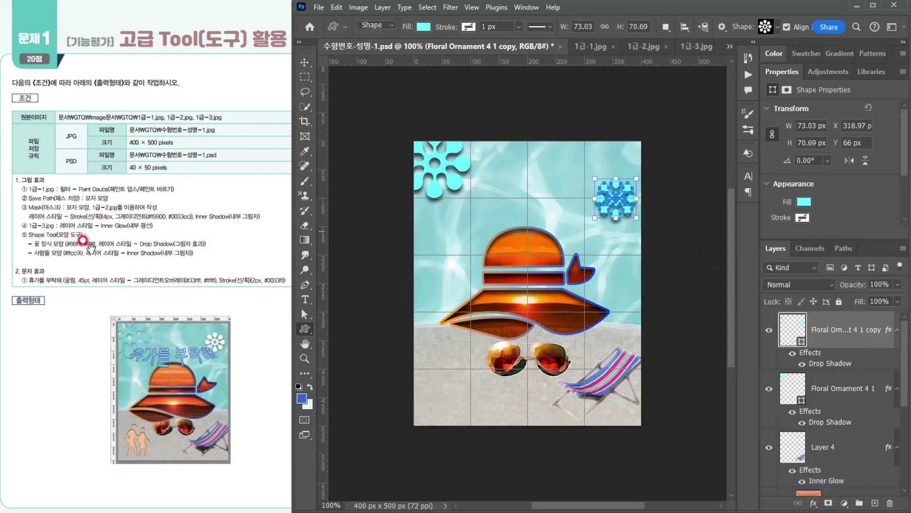
Set the smaller flower copy's fill color to white, #ffffff
double_click(791, 331)
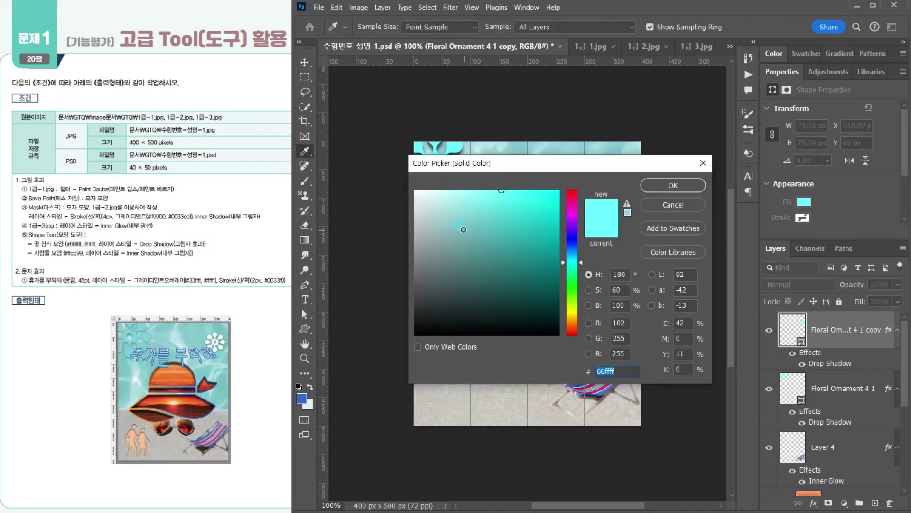
drag(464, 230, 392, 176)
click(654, 187)
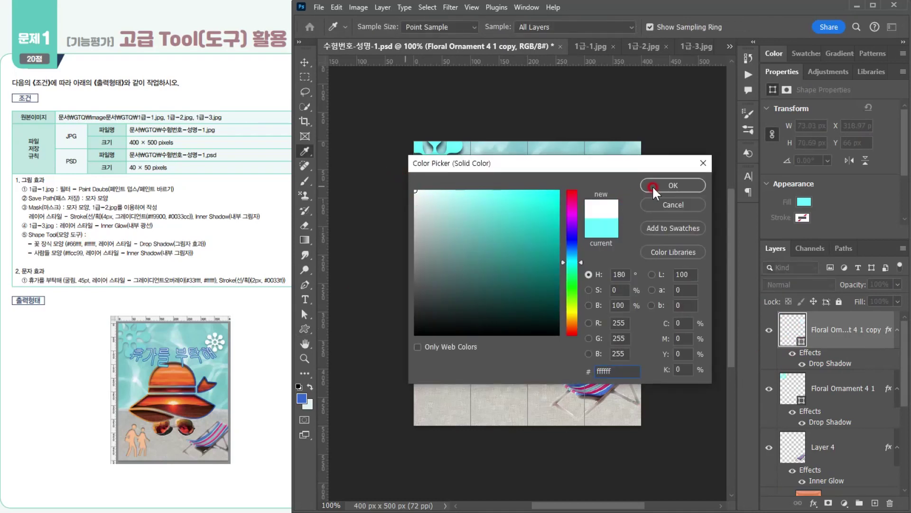
click(305, 62)
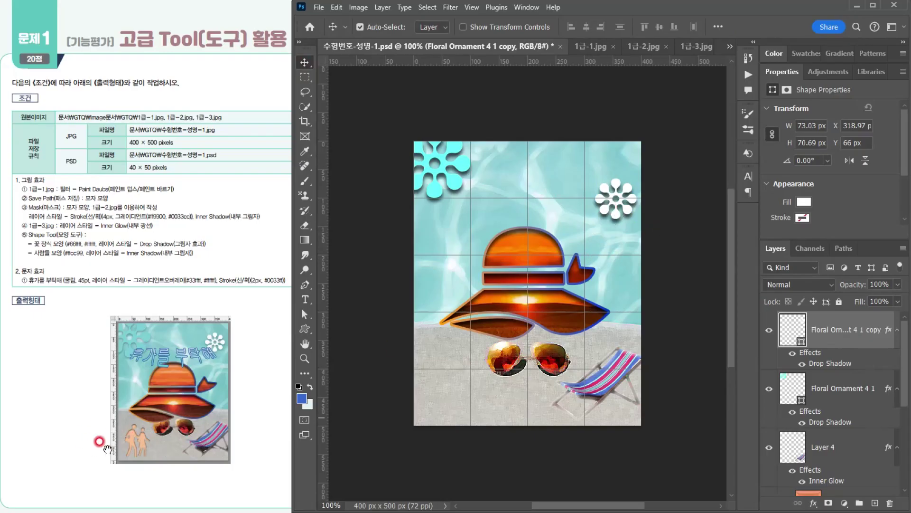
Draw the School custom shape of two people, 79 × 102 px, on the sand near the image's lower-left corner at X 13, Y 385 px
click(306, 298)
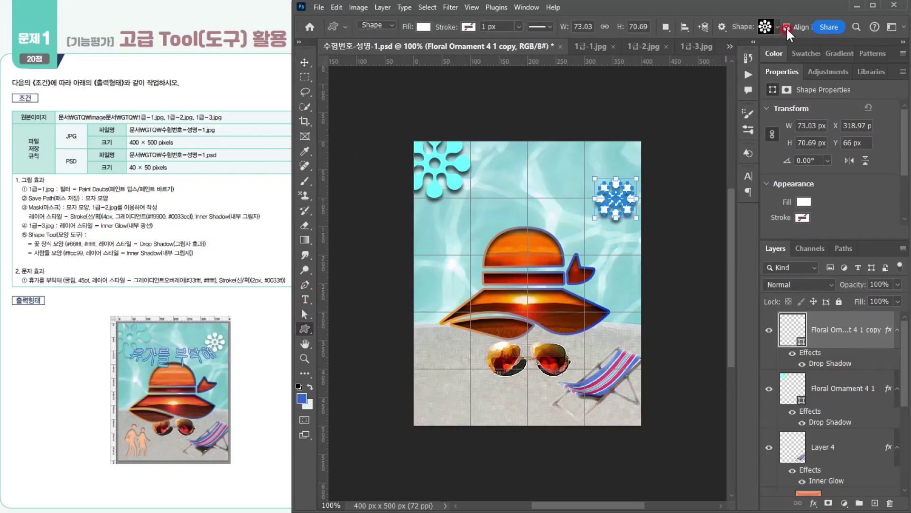
click(779, 26)
click(778, 208)
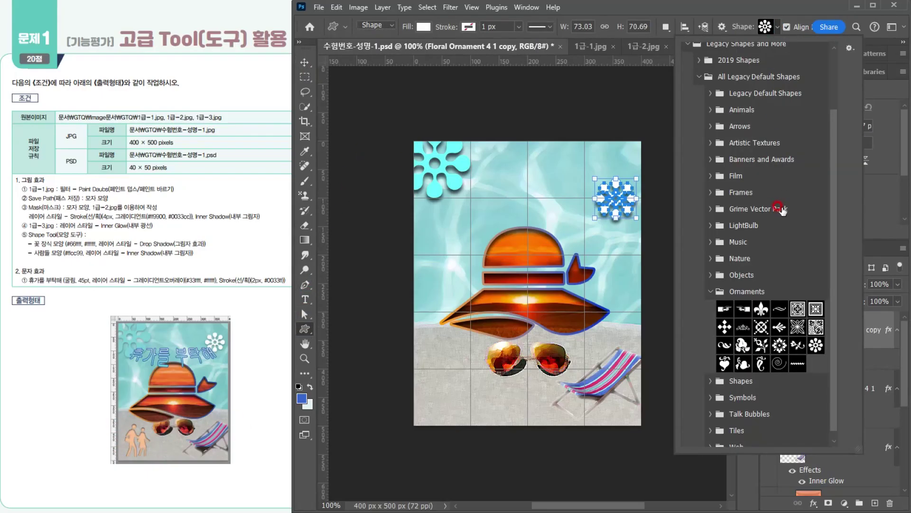
click(711, 388)
scroll(766, 371, down, 5)
click(812, 288)
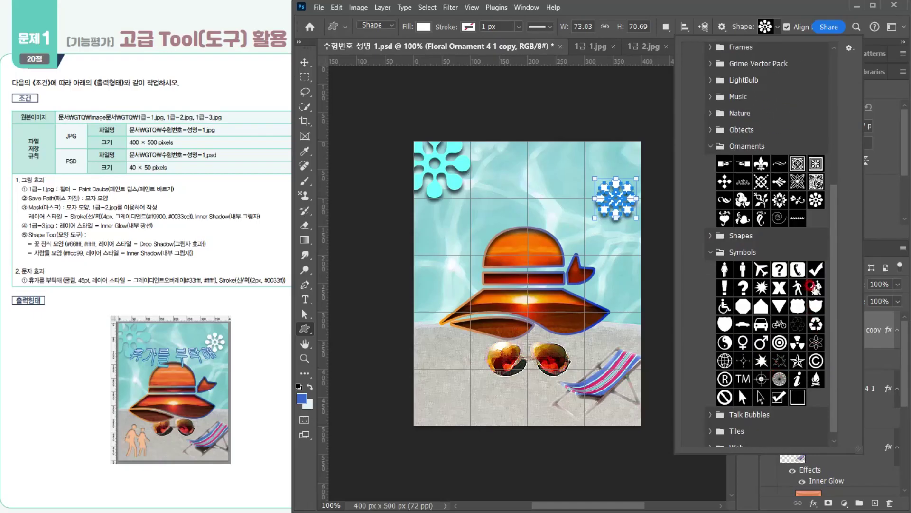
double_click(813, 287)
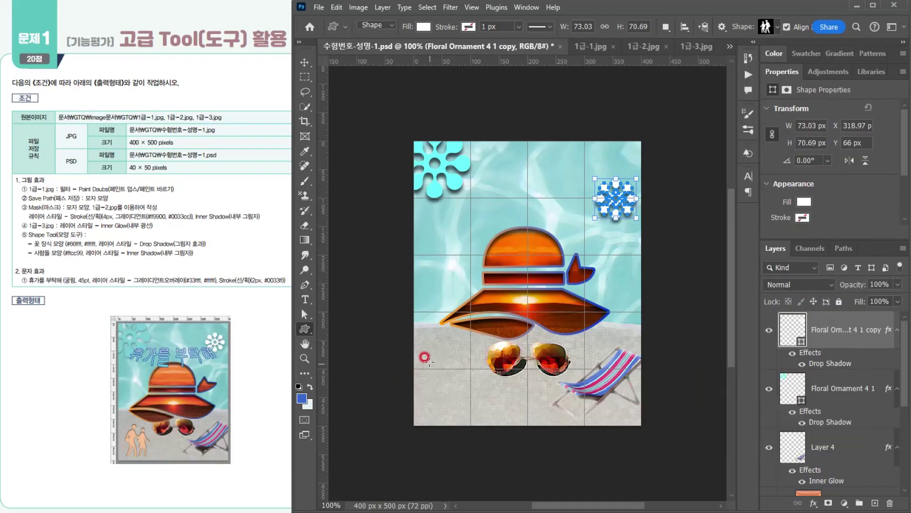
drag(417, 356, 475, 415)
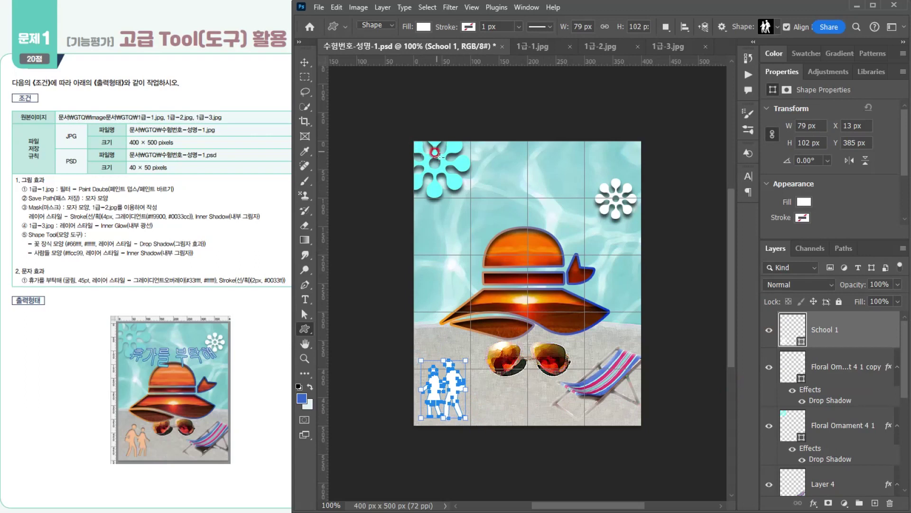
Set the people shape's fill color to #ffcc99
double_click(789, 335)
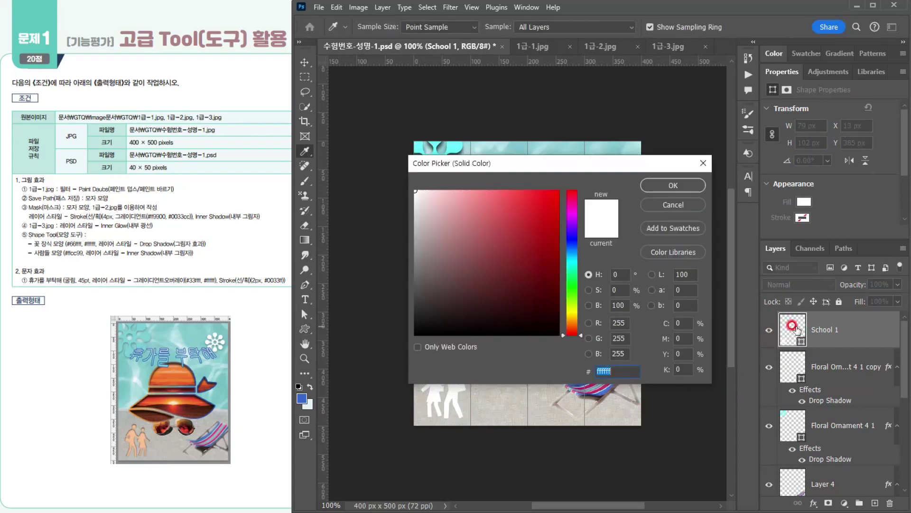
text(ffcc99)
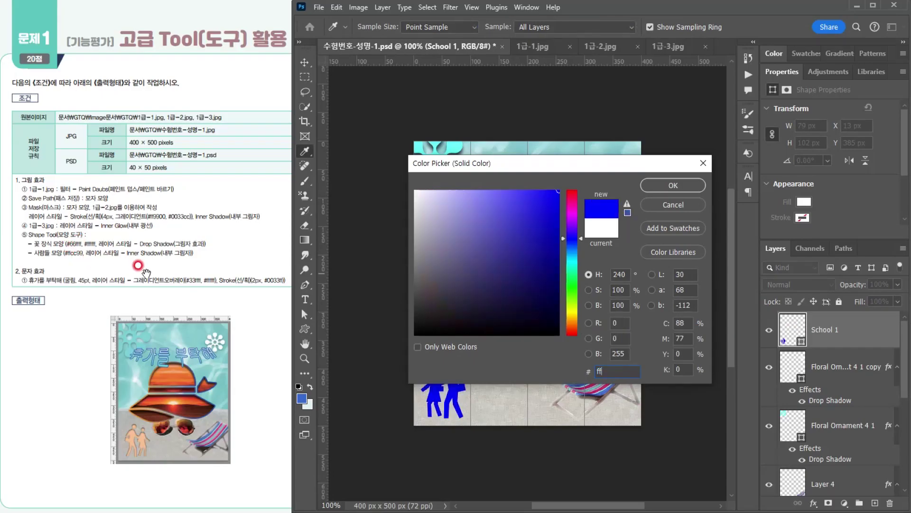
key(Return)
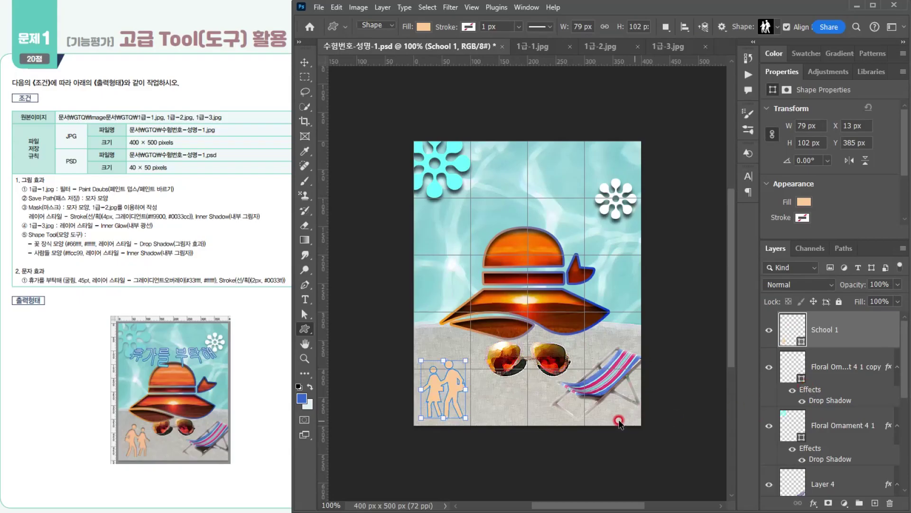
Flip the people shape horizontally so the taller figure stands on the left
key(ctrl+t)
right_click(444, 384)
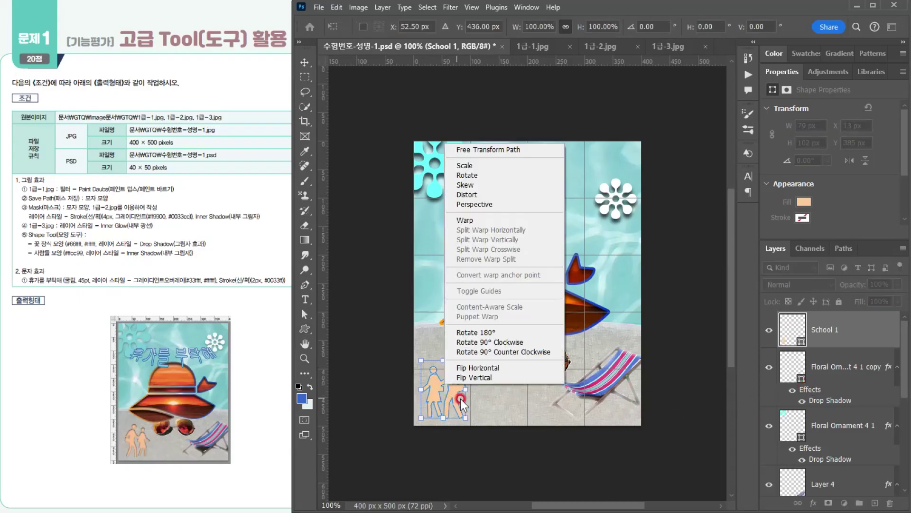
click(481, 366)
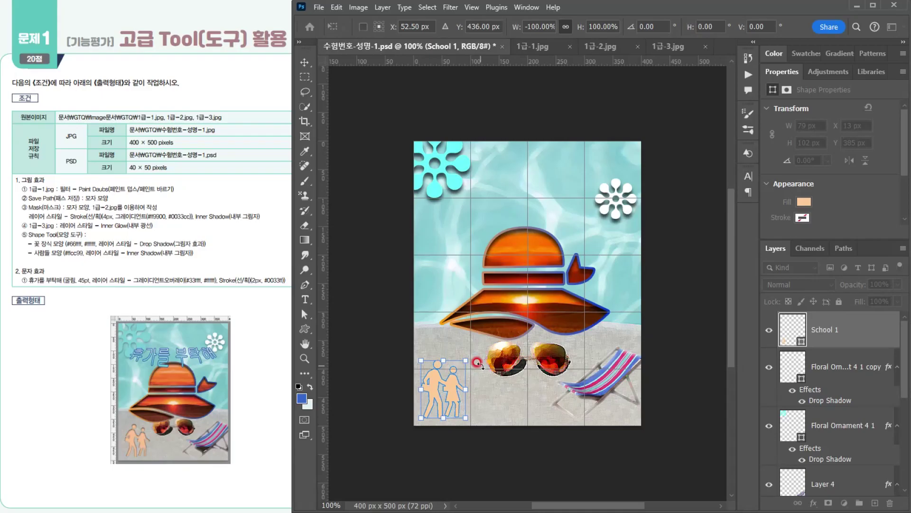
key(Return)
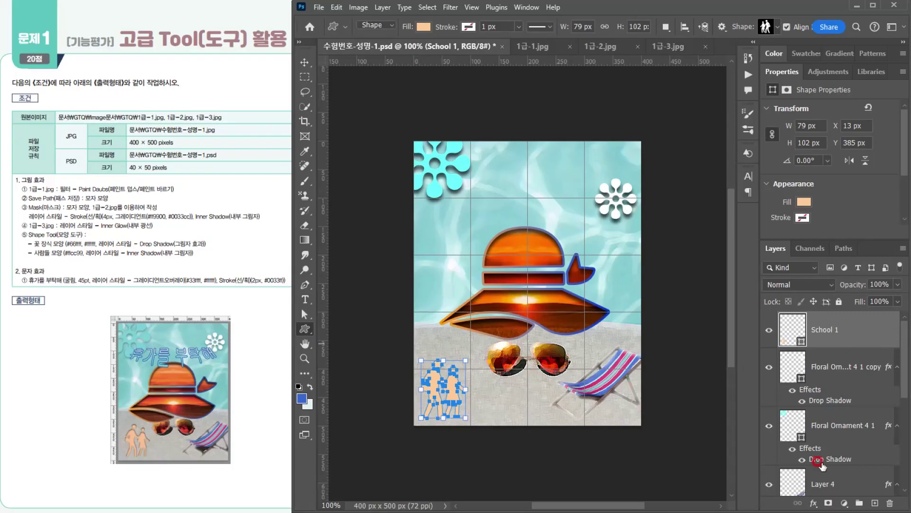
Apply an Inner Shadow to the people shape with 70% opacity, 90° angle, 7 px distance and 7 px size
click(813, 504)
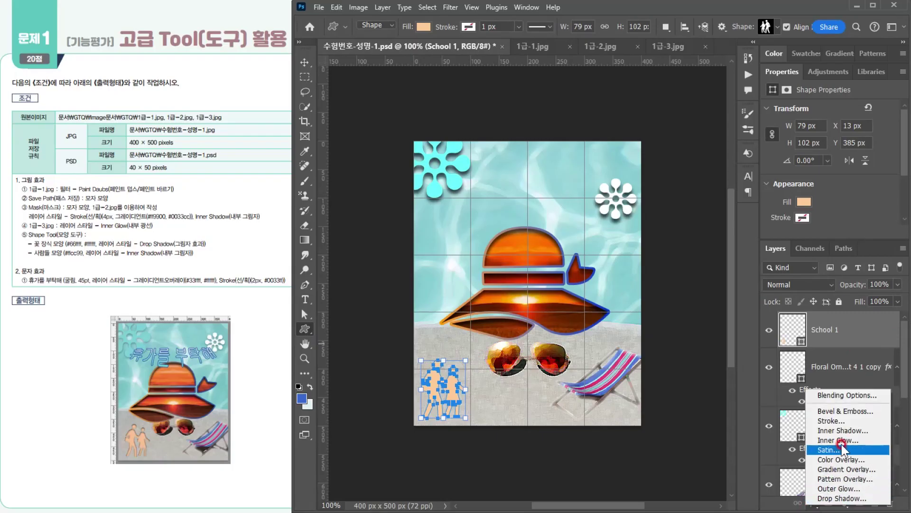
click(842, 429)
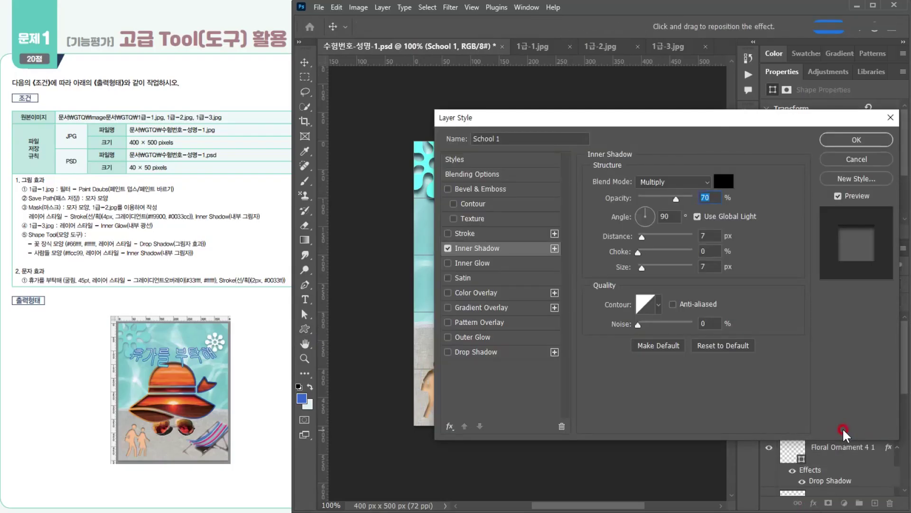
click(833, 141)
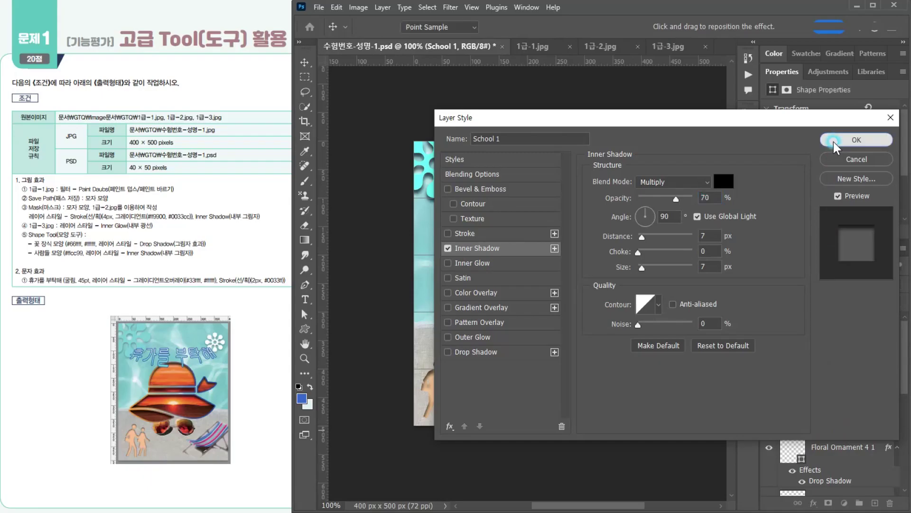
click(620, 405)
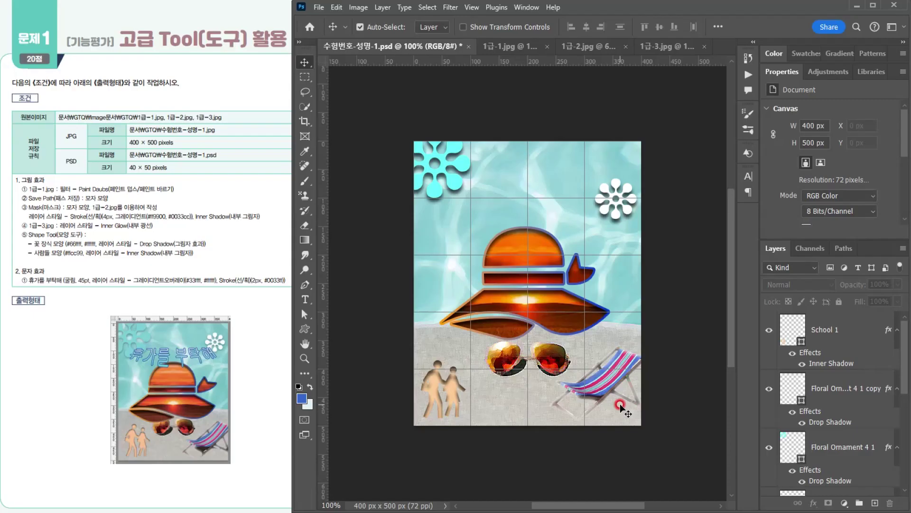
click(442, 365)
Add the horizontal text 휴가를 부탁해 above the hat
click(305, 299)
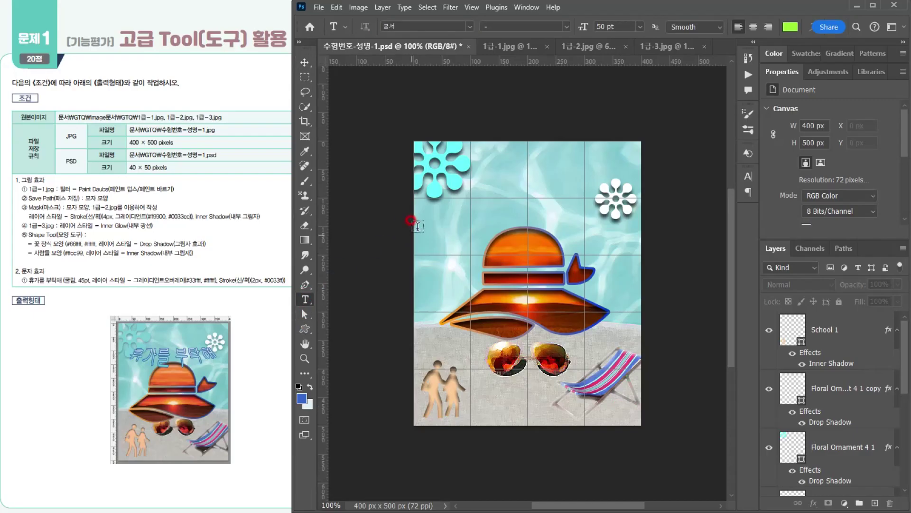
click(450, 210)
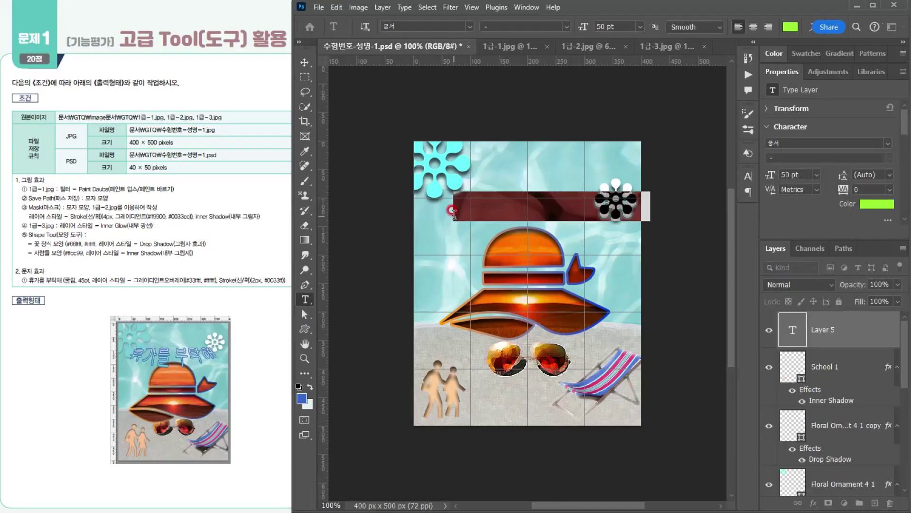
key(BackSpace)
text(휴가)
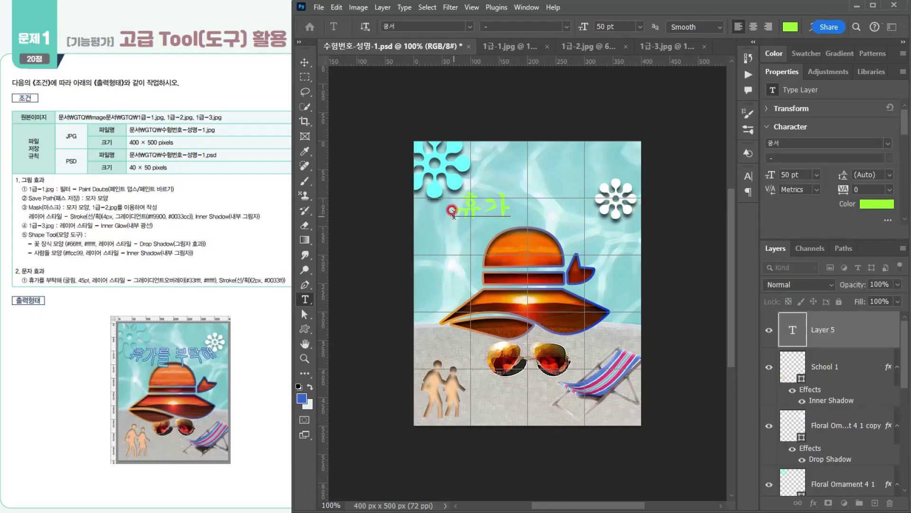
text(를 부탁해)
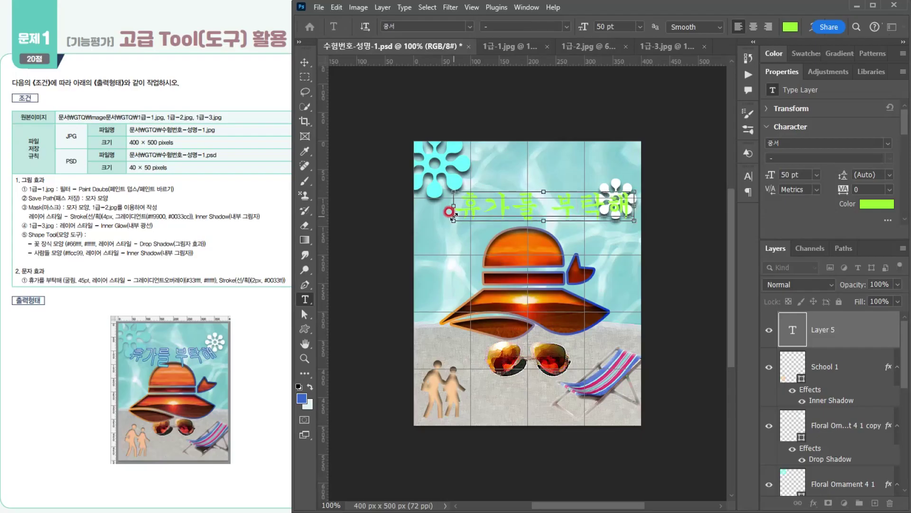
Set the 휴가를 부탁해 text to the 굴림 font at 45 pt
key(ctrl+a)
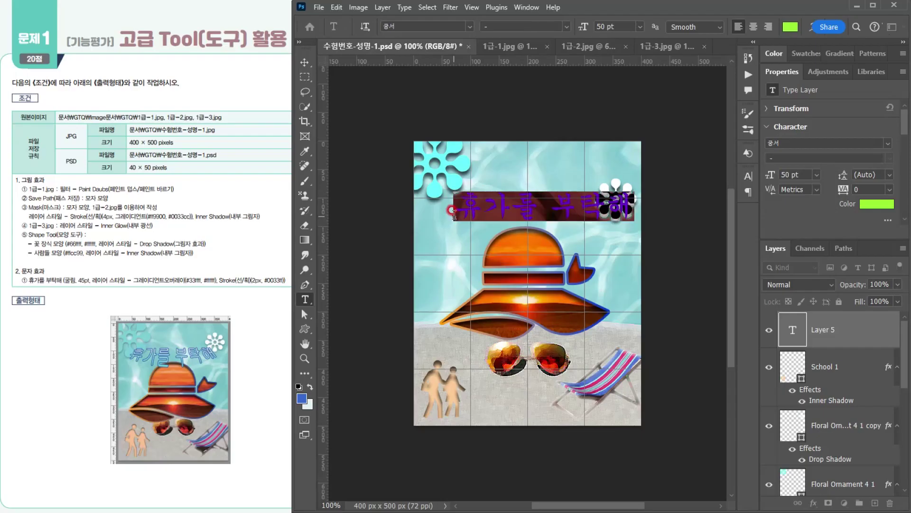
click(469, 27)
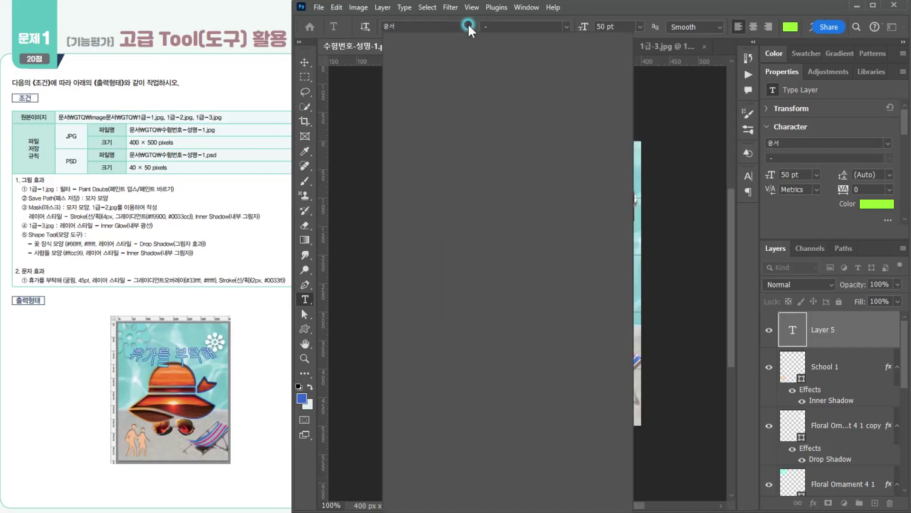
click(422, 97)
click(602, 28)
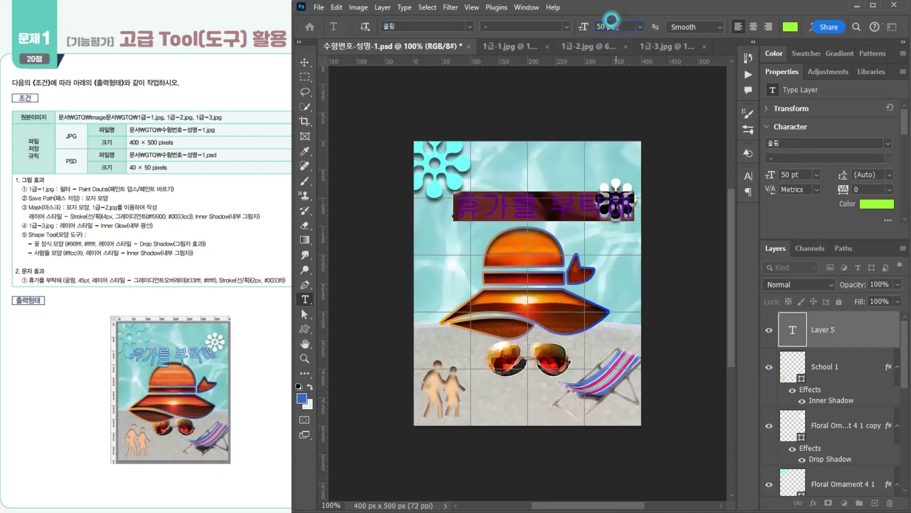
text(45)
key(Return)
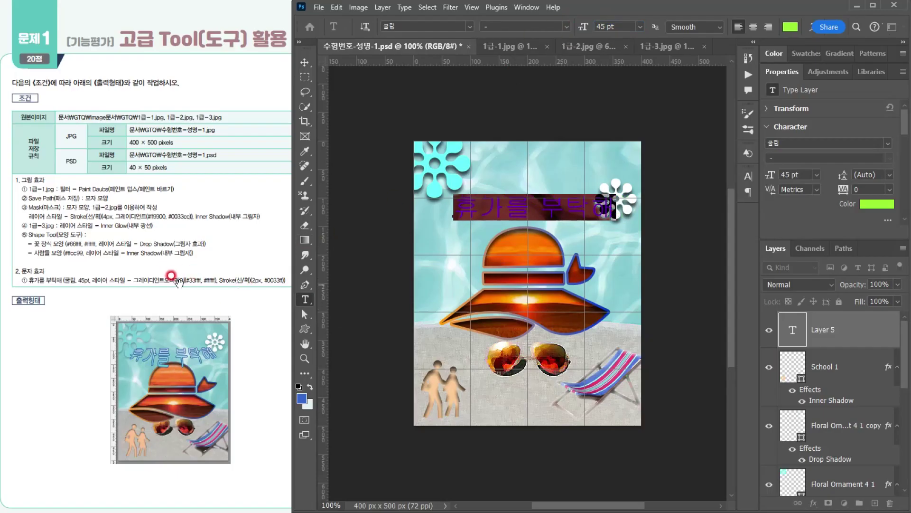
click(399, 283)
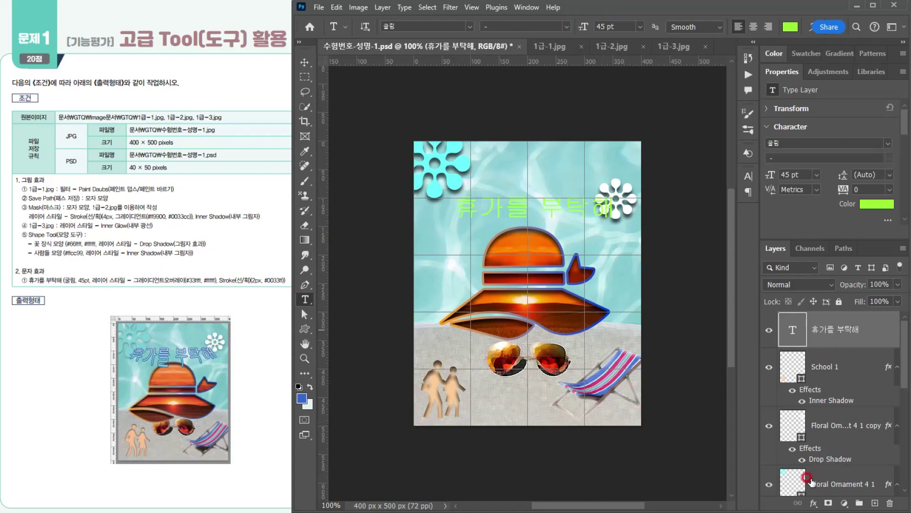
click(814, 503)
click(833, 469)
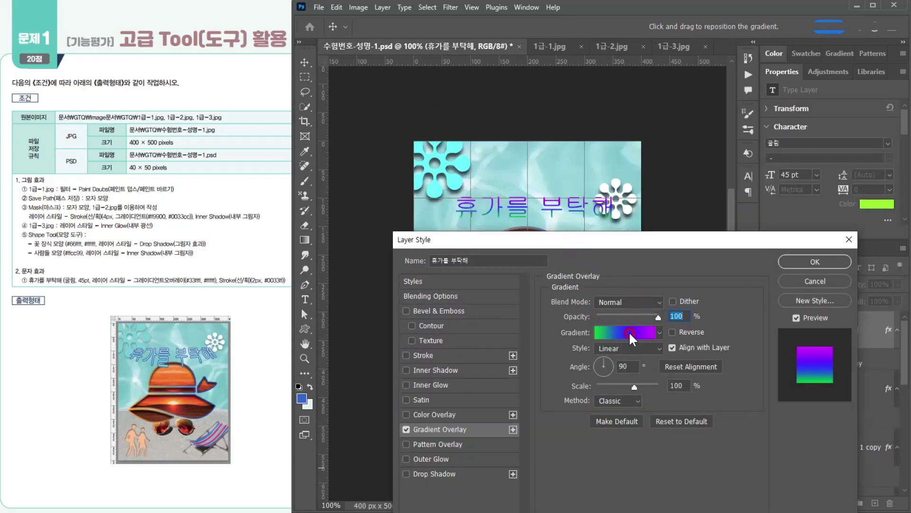
click(629, 331)
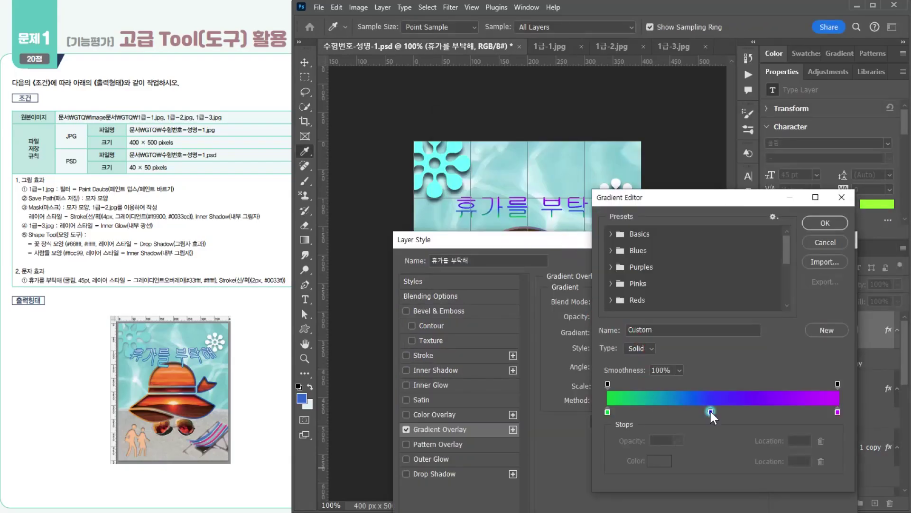
drag(710, 411, 711, 457)
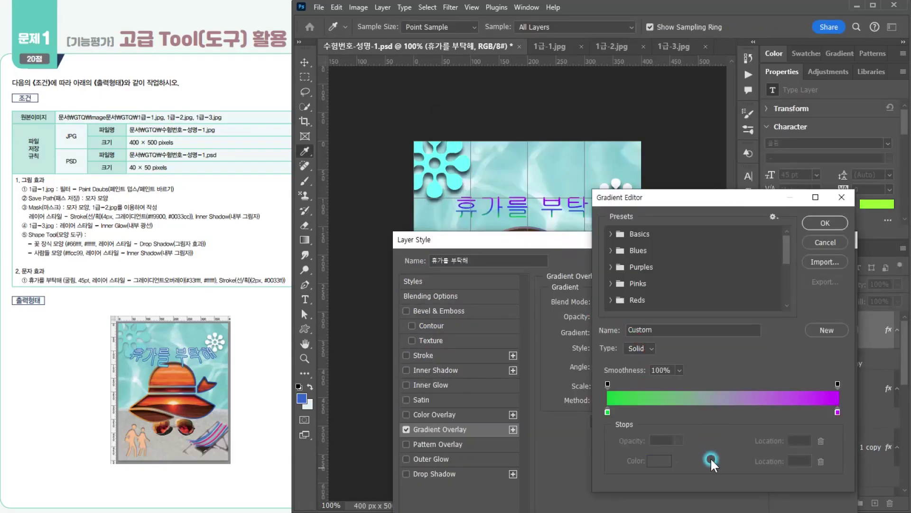
double_click(607, 411)
text(ㄹf)
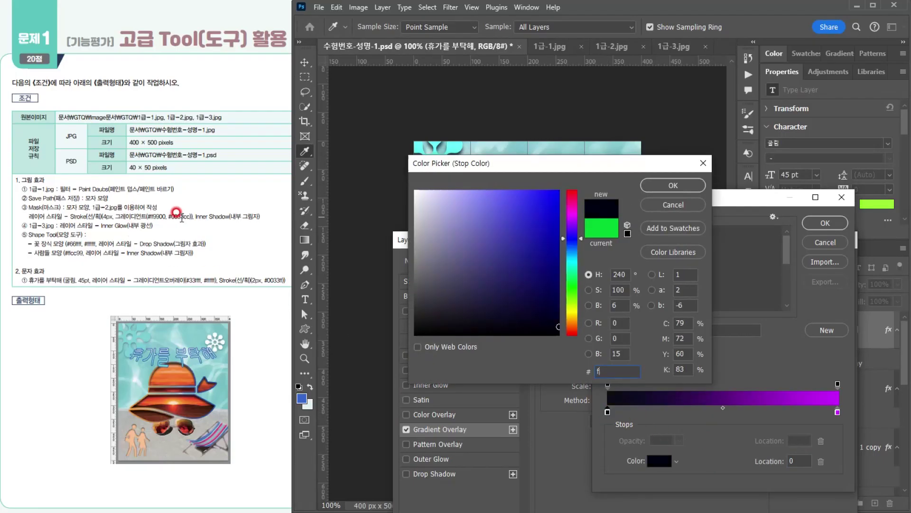
text(f9900)
key(Return)
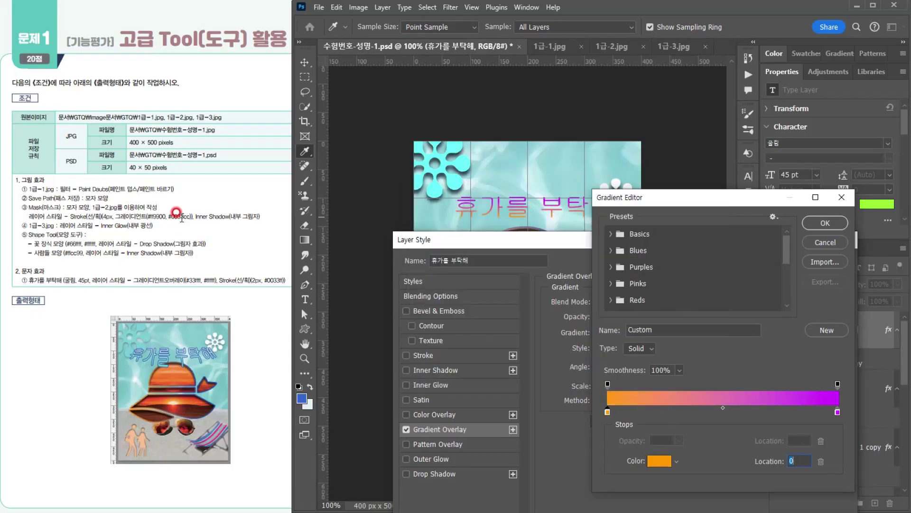
double_click(838, 412)
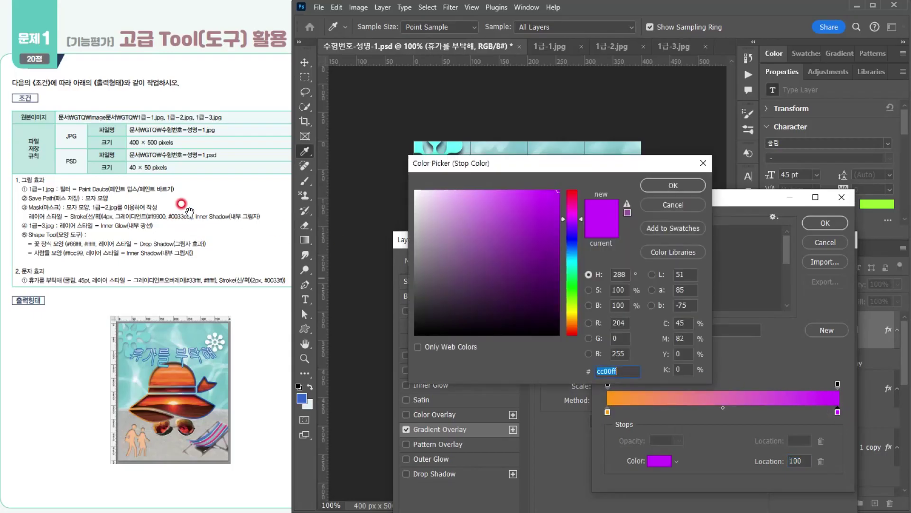
text(0033cc)
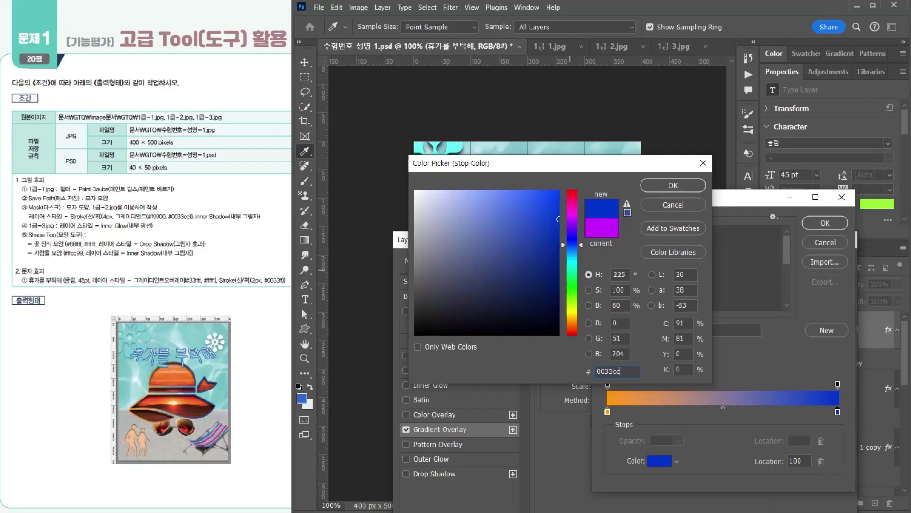
key(Return)
click(805, 233)
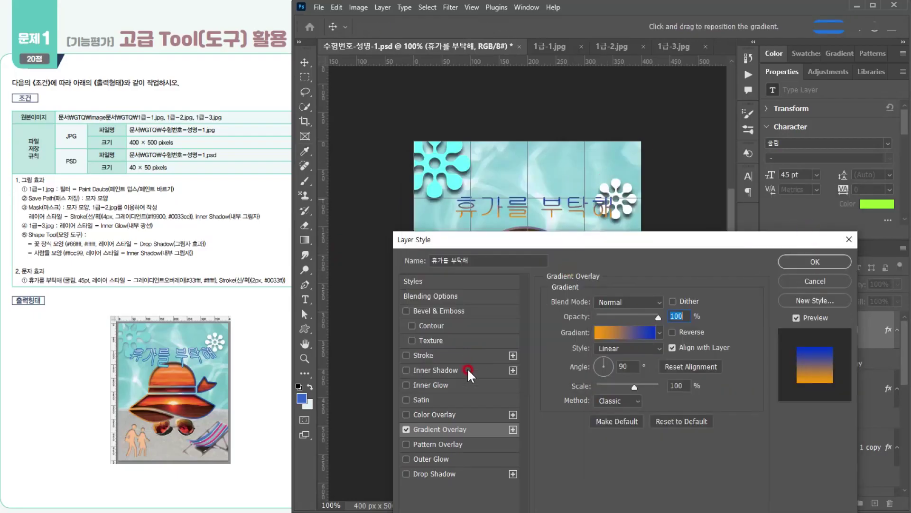
click(455, 370)
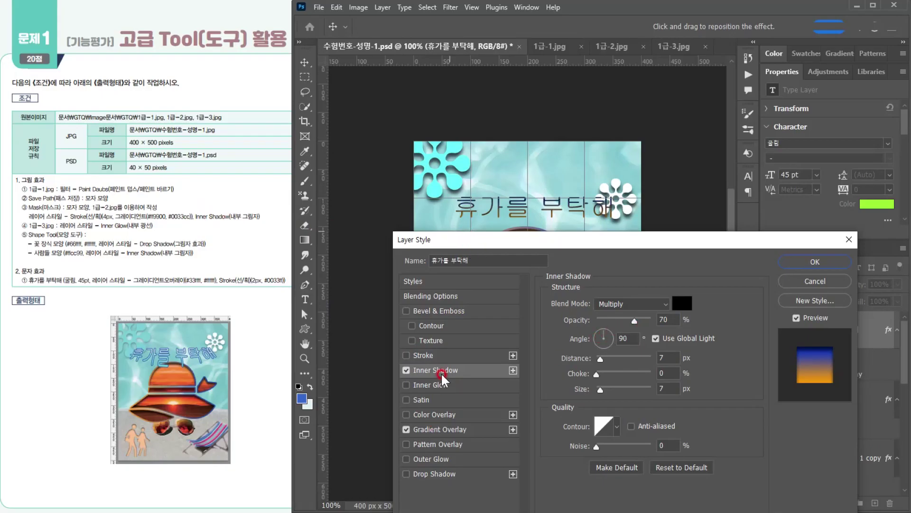
click(463, 429)
click(805, 280)
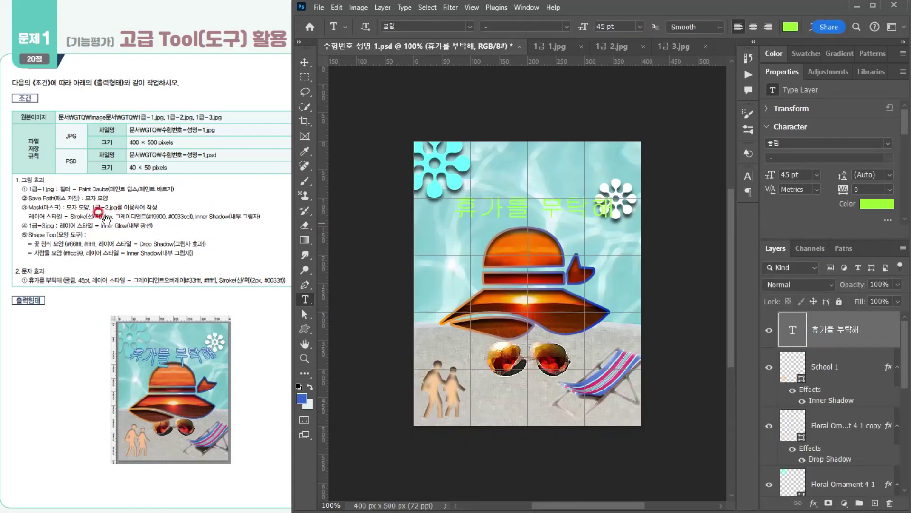
click(540, 209)
drag(455, 209, 603, 210)
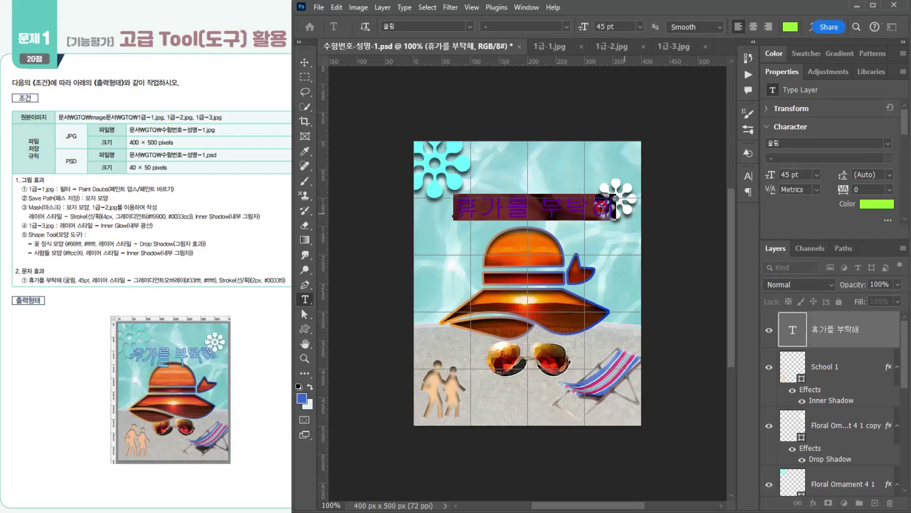
click(572, 212)
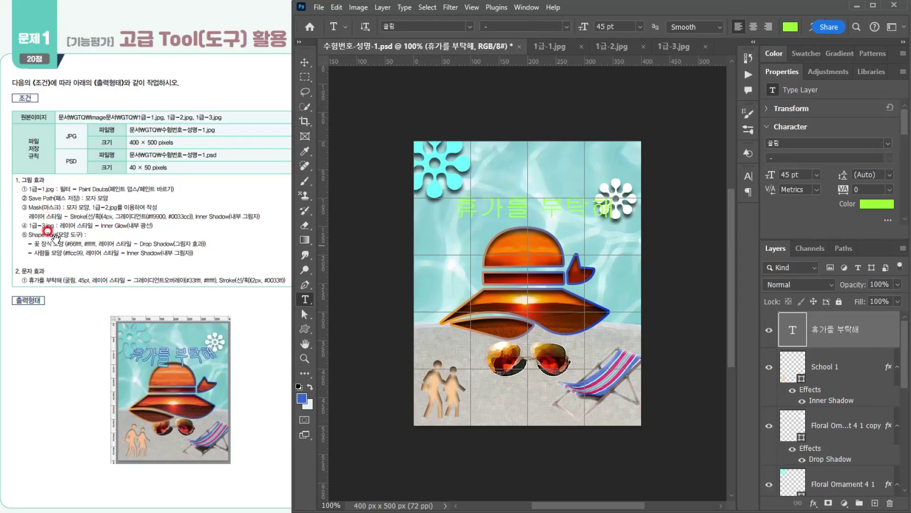
click(52, 282)
click(104, 284)
click(104, 284)
click(105, 284)
click(105, 284)
Add a Gradient Overlay to the 휴가를 부탁해 text and remove the gradient's middle color stop
click(813, 502)
click(838, 464)
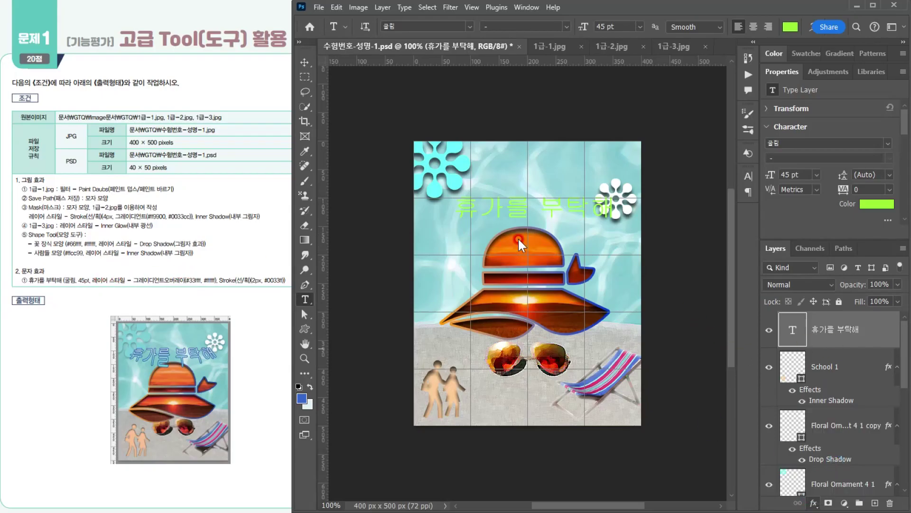
click(606, 329)
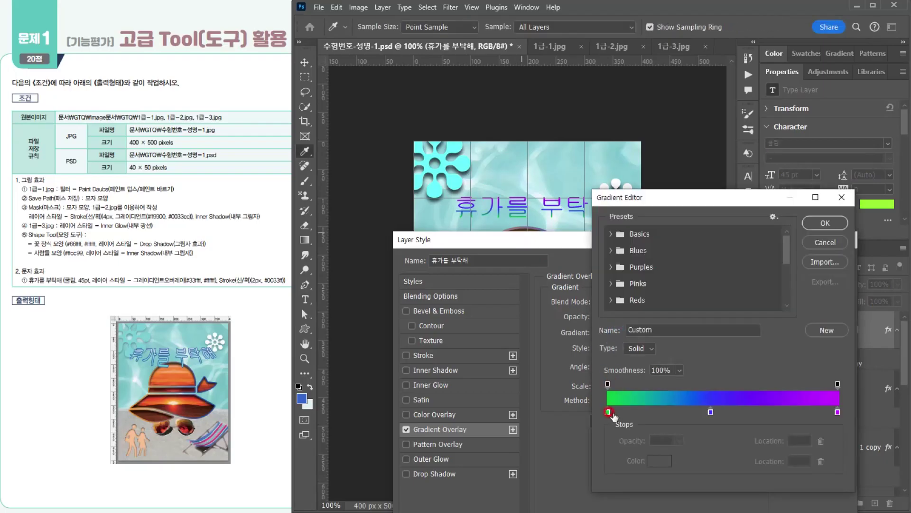
drag(711, 412, 709, 452)
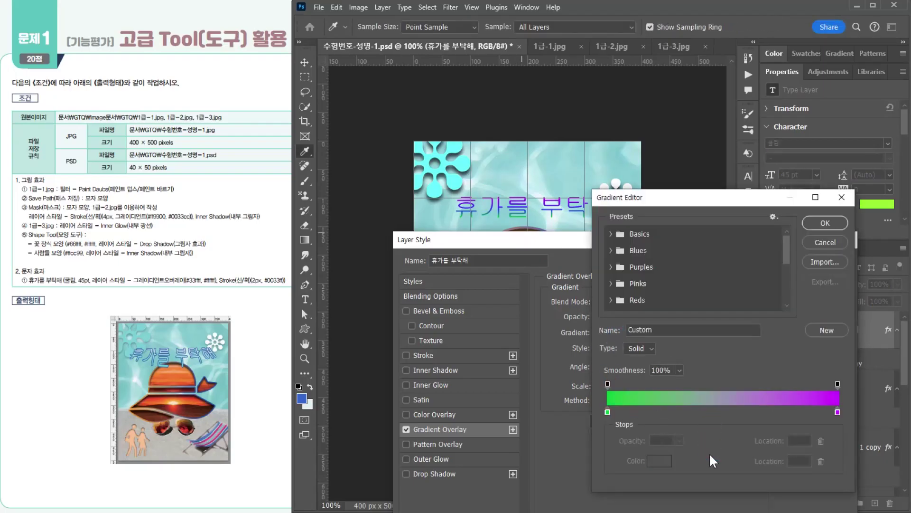
Set the overlay gradient's start color to #33ffff and its end color to #ffffff
click(607, 411)
double_click(607, 409)
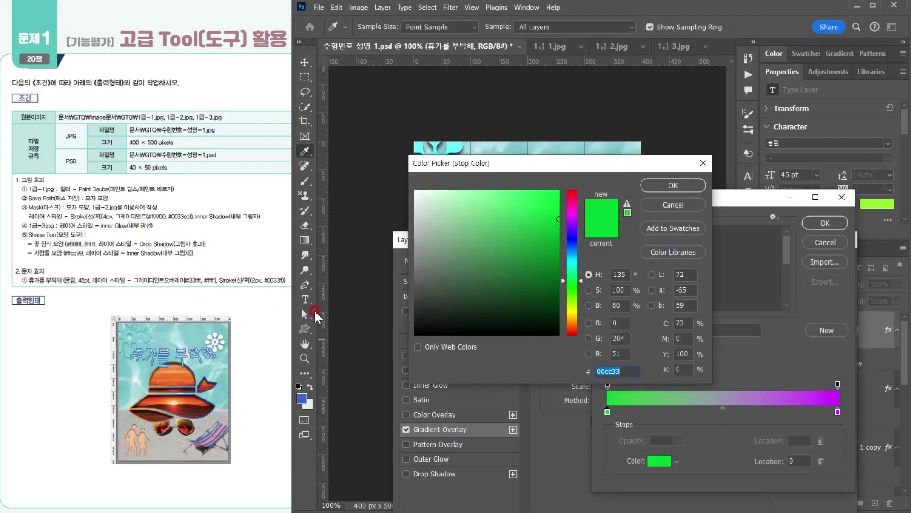
text(33f)
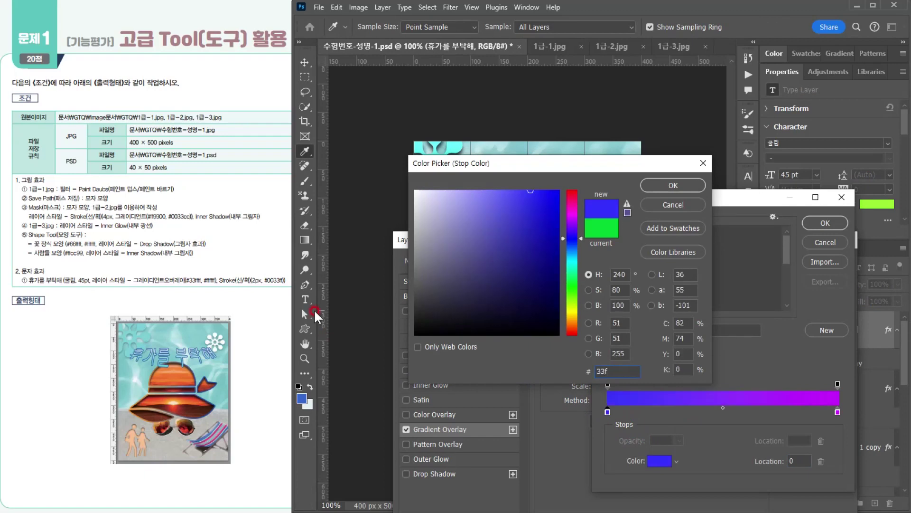
text(fff)
key(Return)
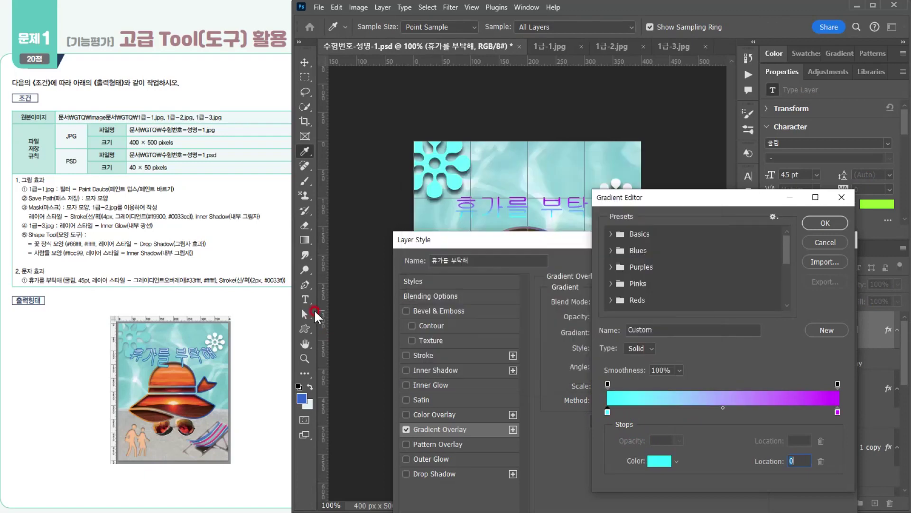
double_click(837, 411)
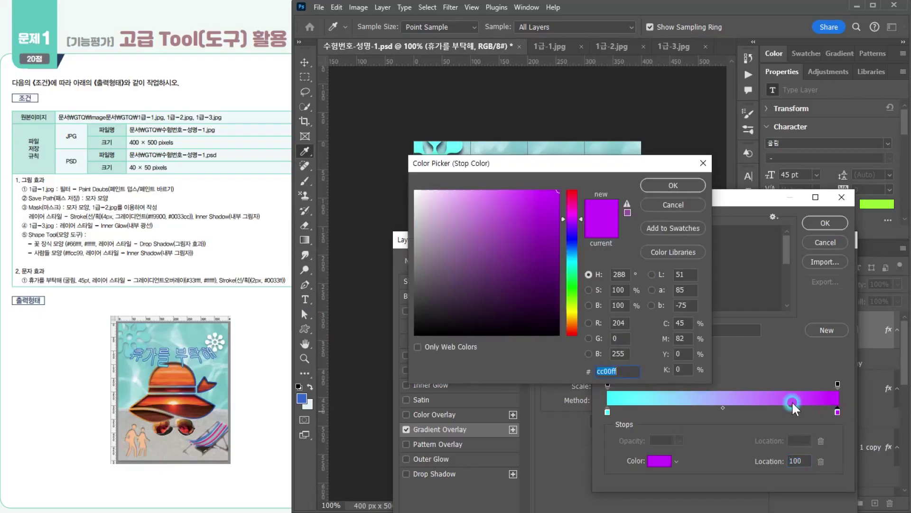
text(ffffff)
key(Return)
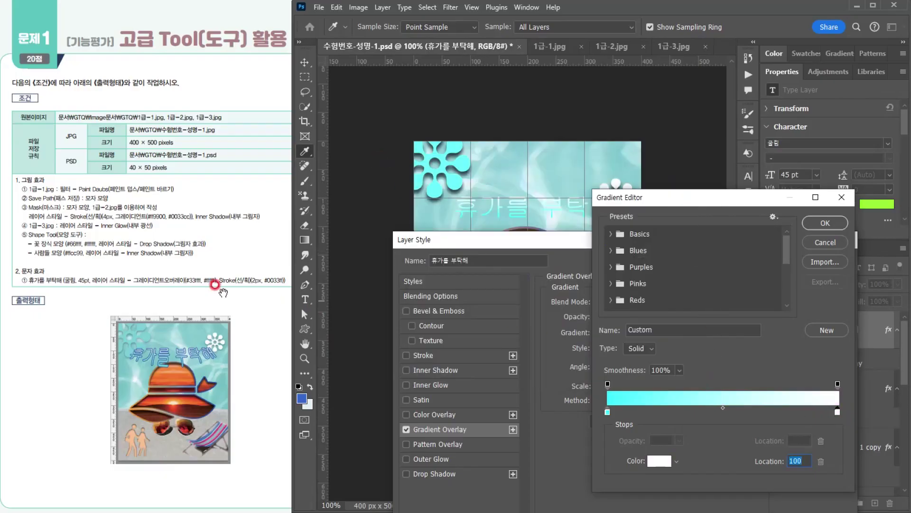
click(825, 224)
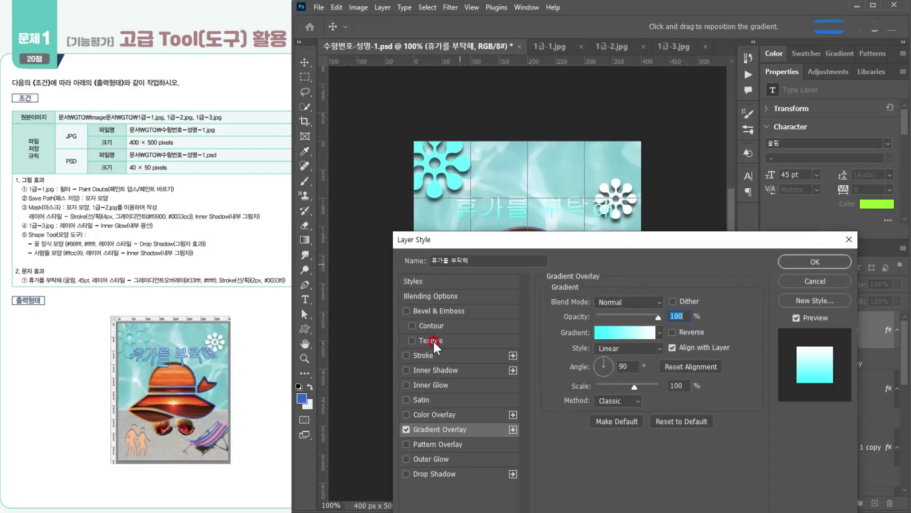
Add a Stroke to the 휴가를 부탁해 text with a size of 2 px and Outside position
click(438, 356)
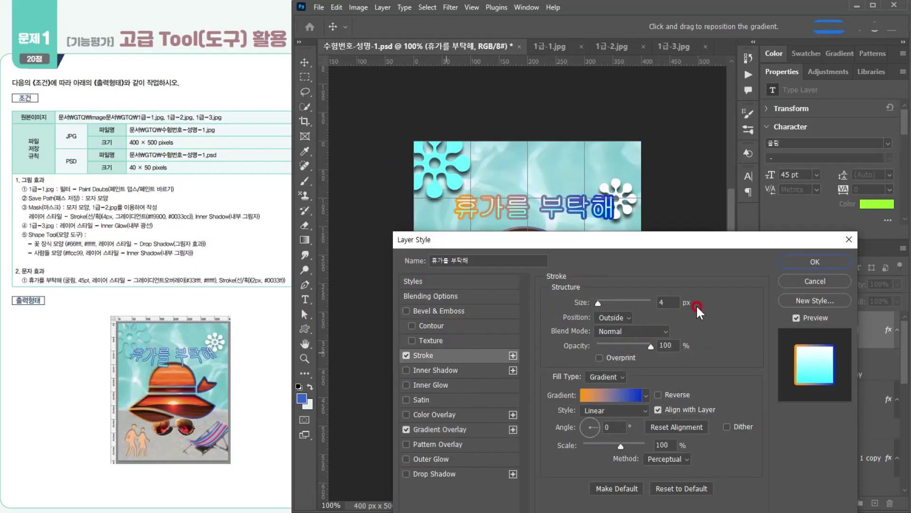
double_click(664, 302)
text(2)
click(611, 318)
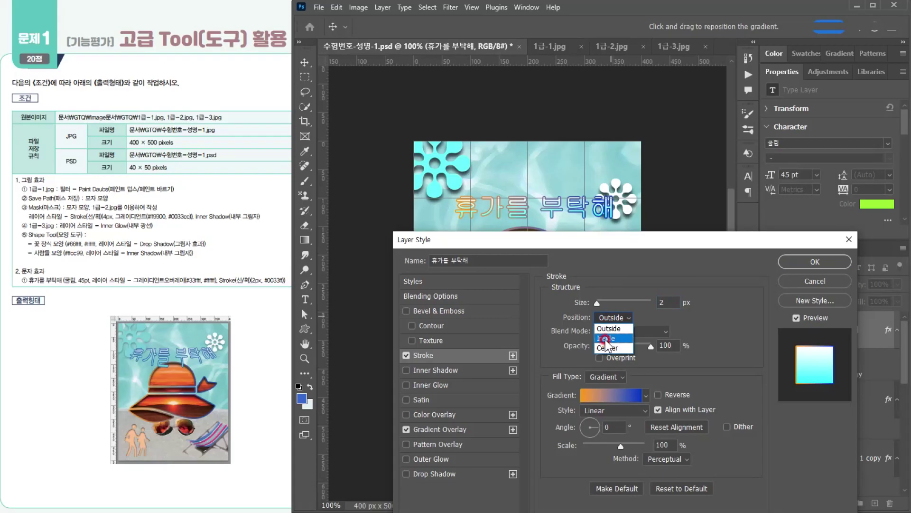
click(606, 317)
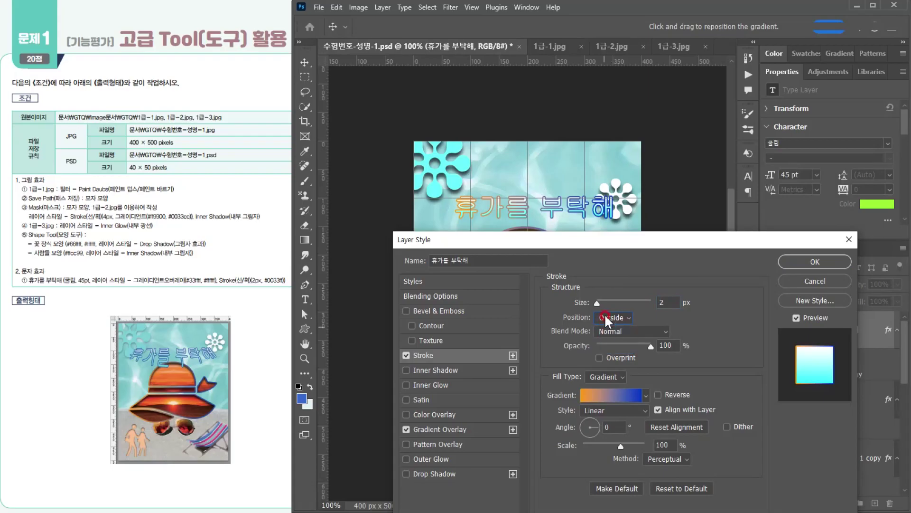
Change the stroke's fill type to Color with #0033ff and apply the text's layer styles
click(603, 377)
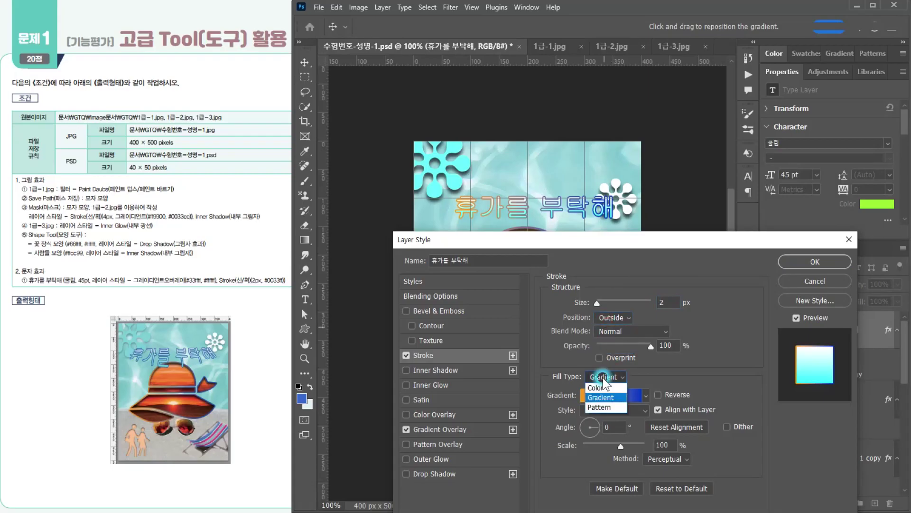
click(602, 388)
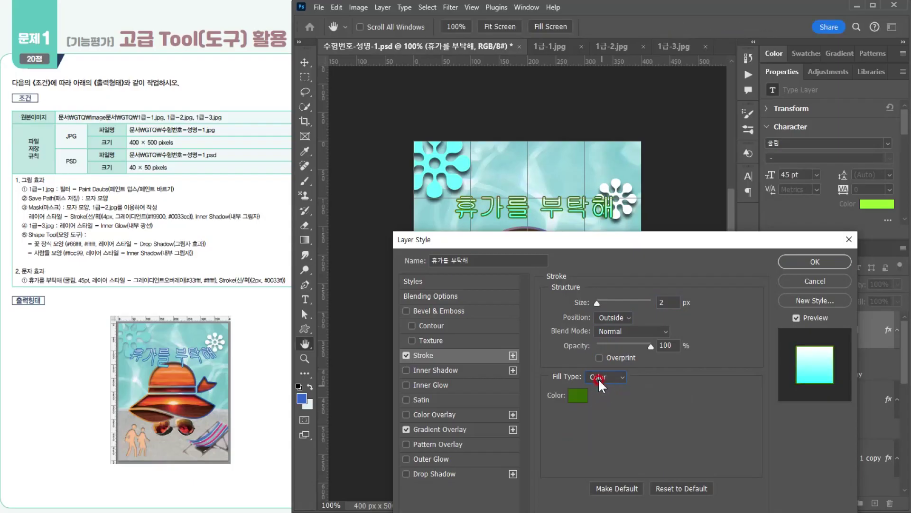
click(577, 395)
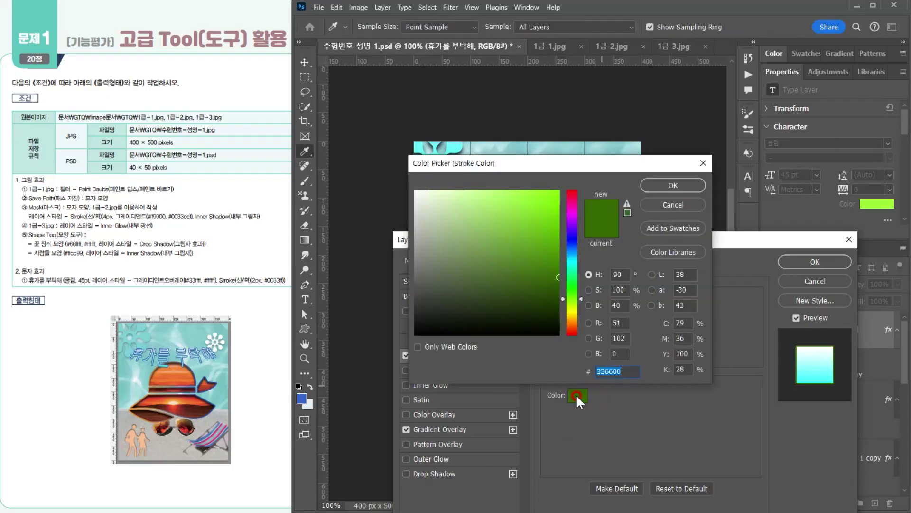
click(596, 370)
text(0033ff)
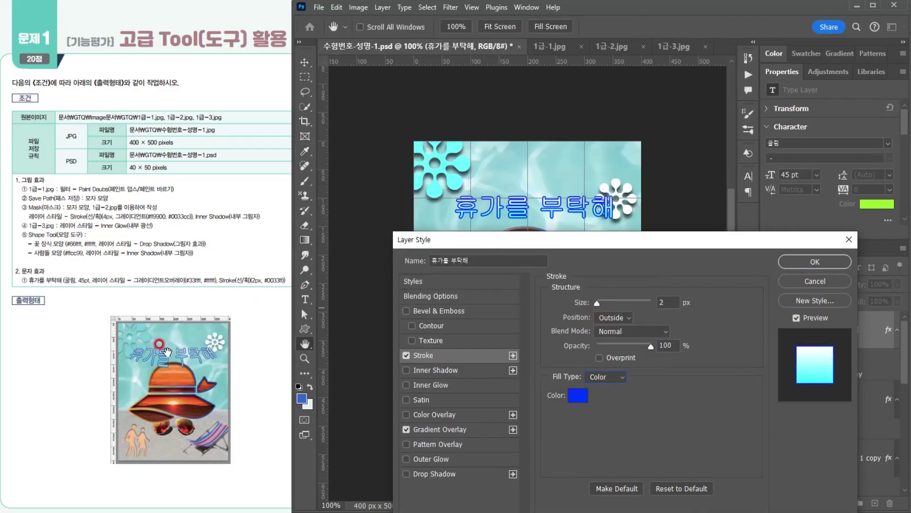
click(457, 428)
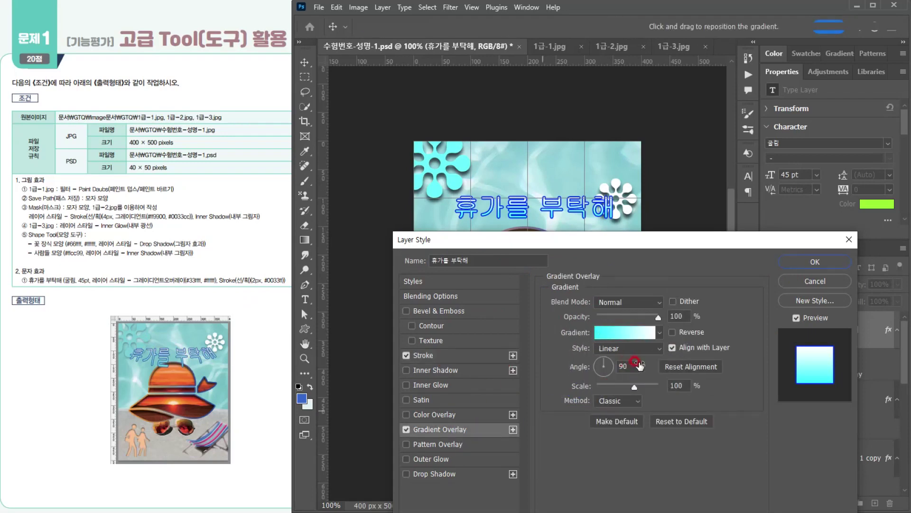
click(812, 262)
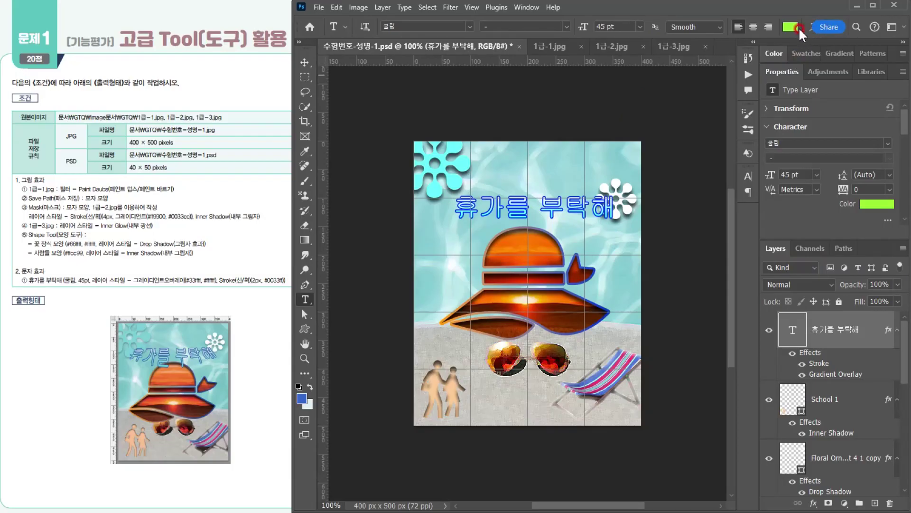
Warp the 휴가를 부탁해 text with the horizontal Shell Lower style, using a bend slightly below +50%
click(808, 29)
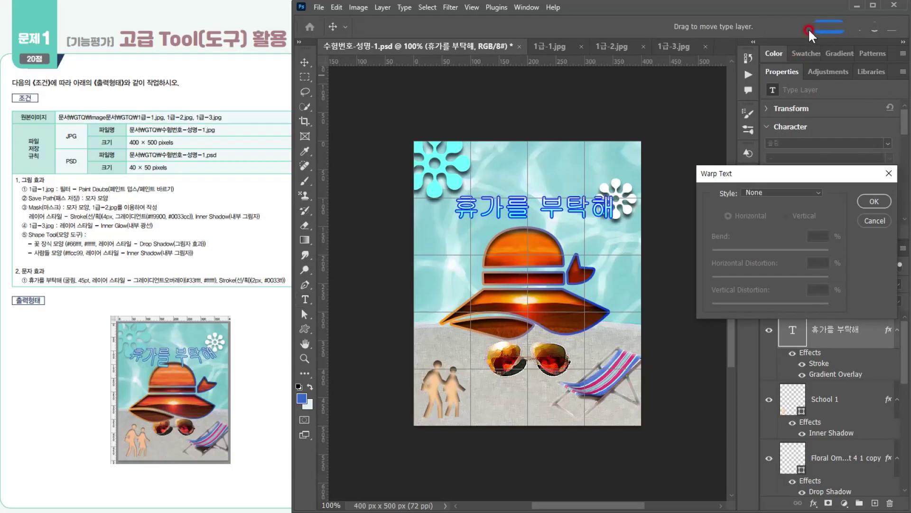
drag(717, 176, 607, 154)
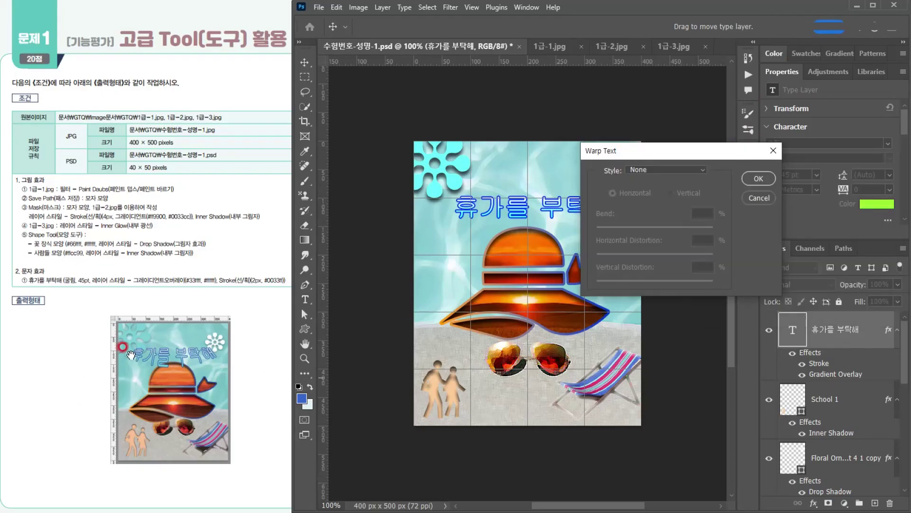
click(654, 170)
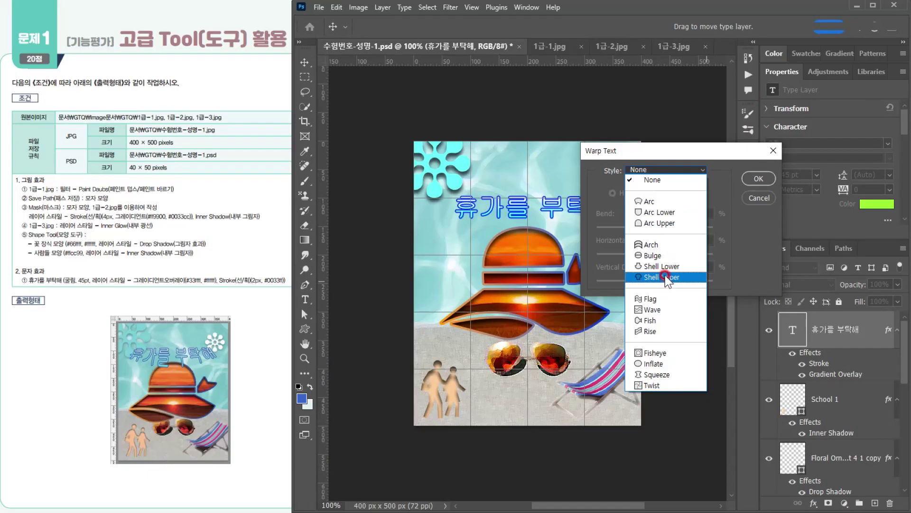
click(661, 266)
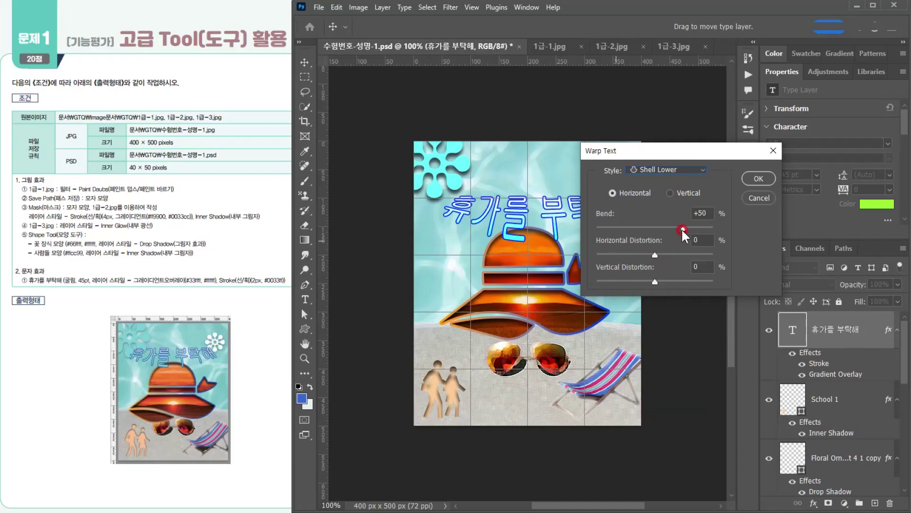
drag(684, 230, 677, 231)
click(758, 179)
Move the warped text slightly up and left above the hat, and shift the white flower shape slightly upward
click(304, 62)
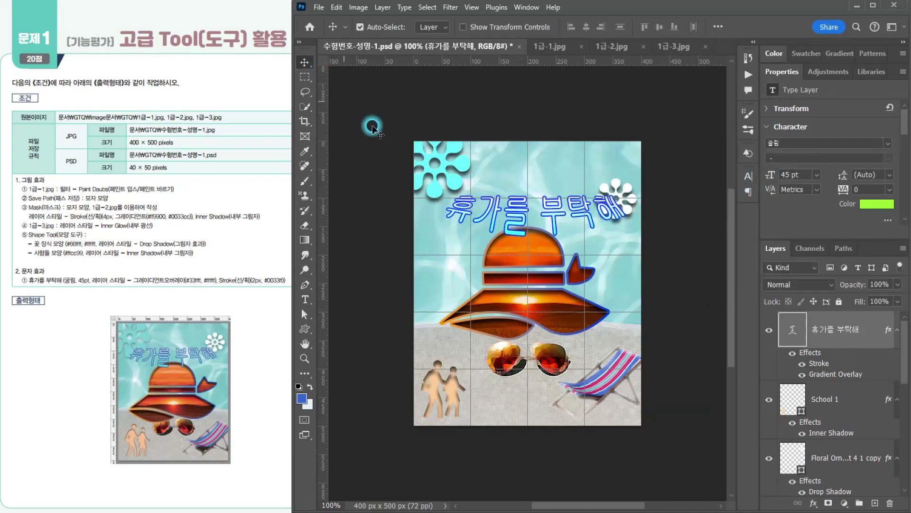
mouse_move(522, 216)
mouse_down()
mouse_move(516, 199)
mouse_move(512, 212)
mouse_up()
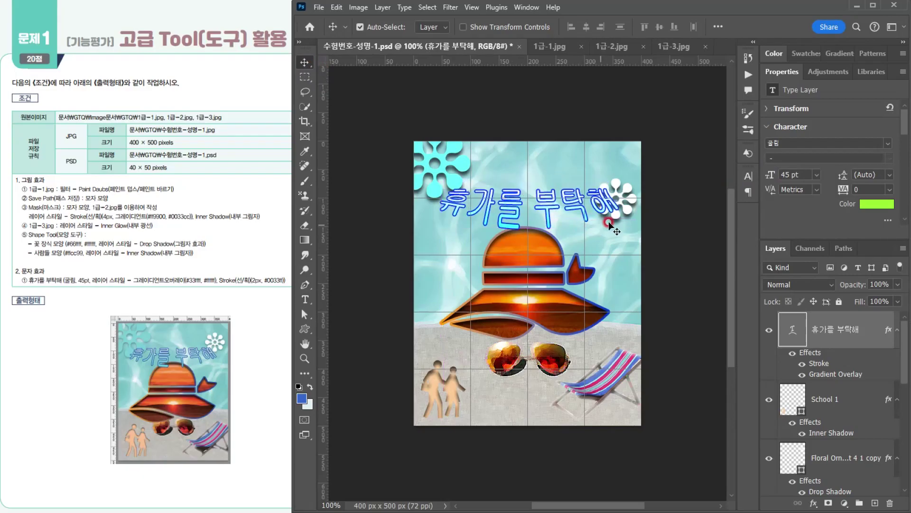
drag(630, 192, 631, 179)
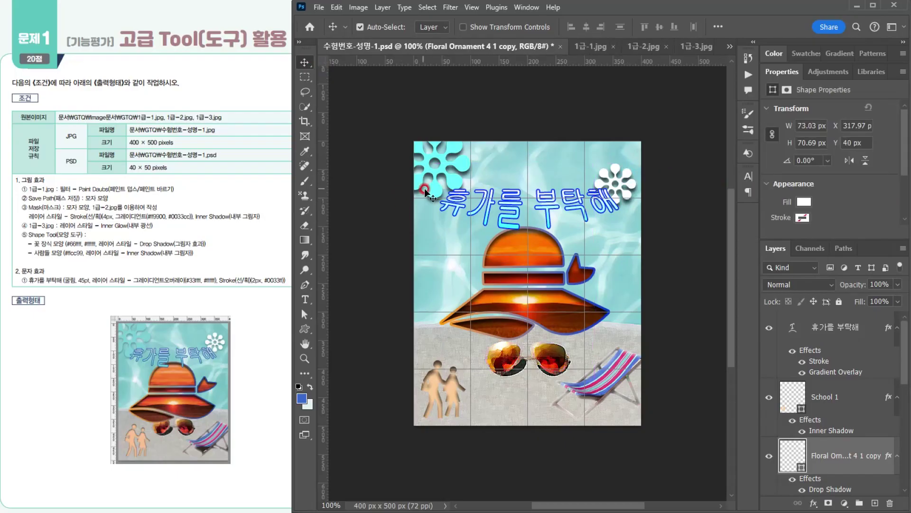
Enlarge the turquoise flower shape in the image's upper-left corner proportionally to about 108%
click(457, 186)
key(ctrl+t)
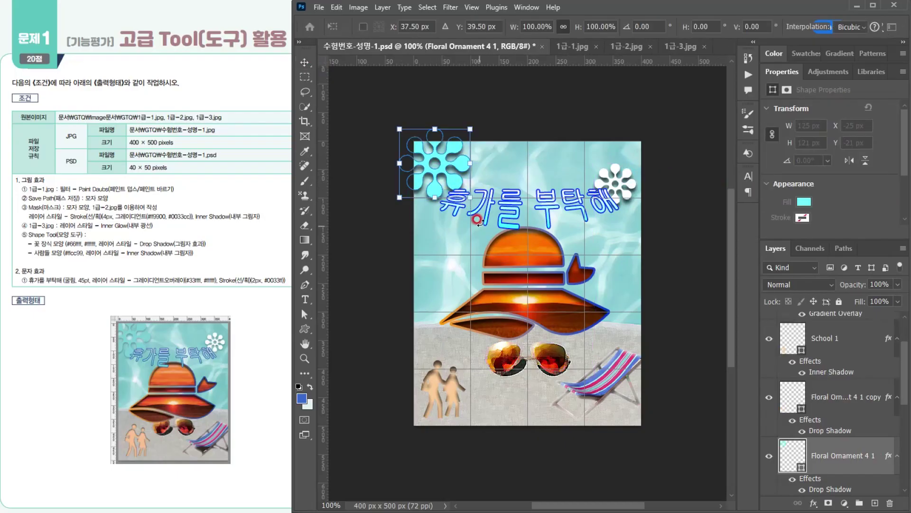
drag(469, 197, 478, 203)
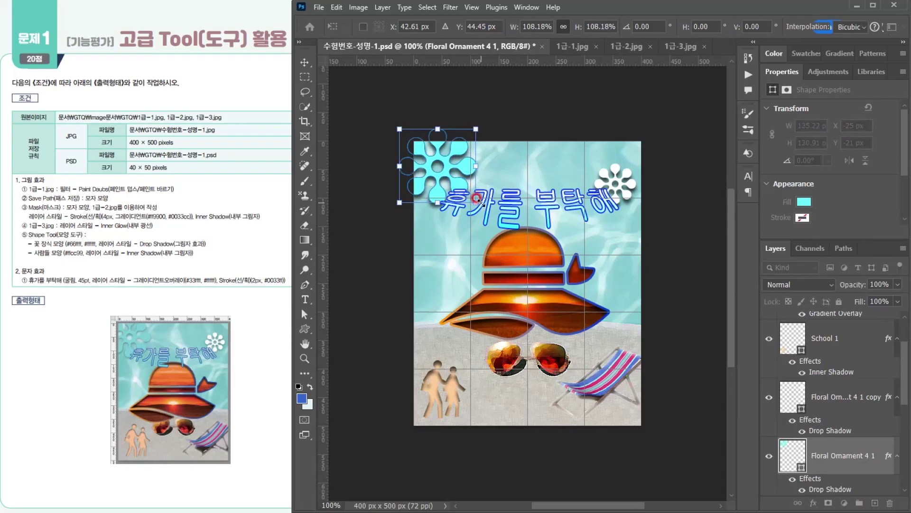
key(Return)
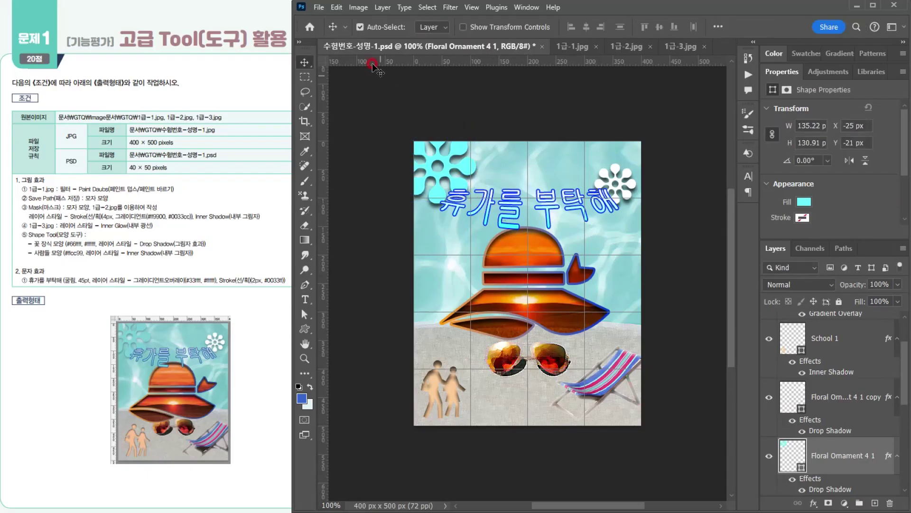
Save the finished composition as a PSD with Maximize Compatibility enabled
click(318, 7)
click(330, 133)
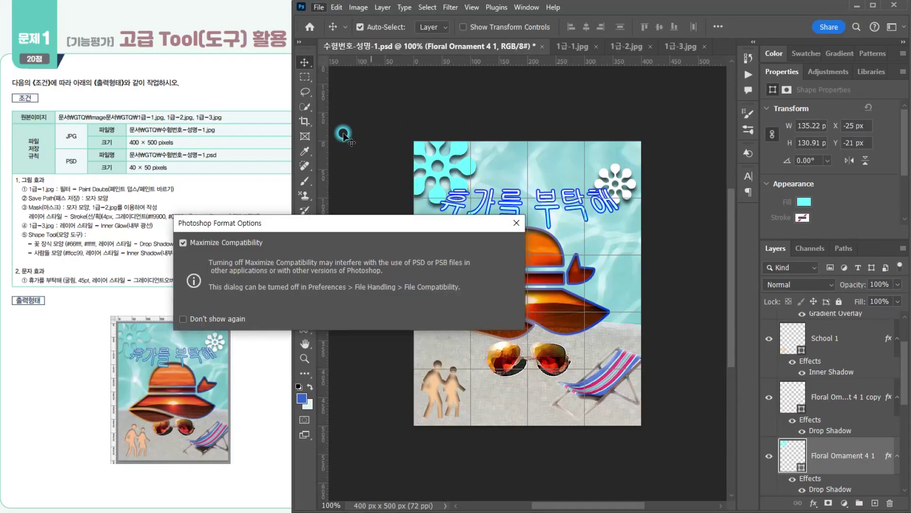
click(500, 241)
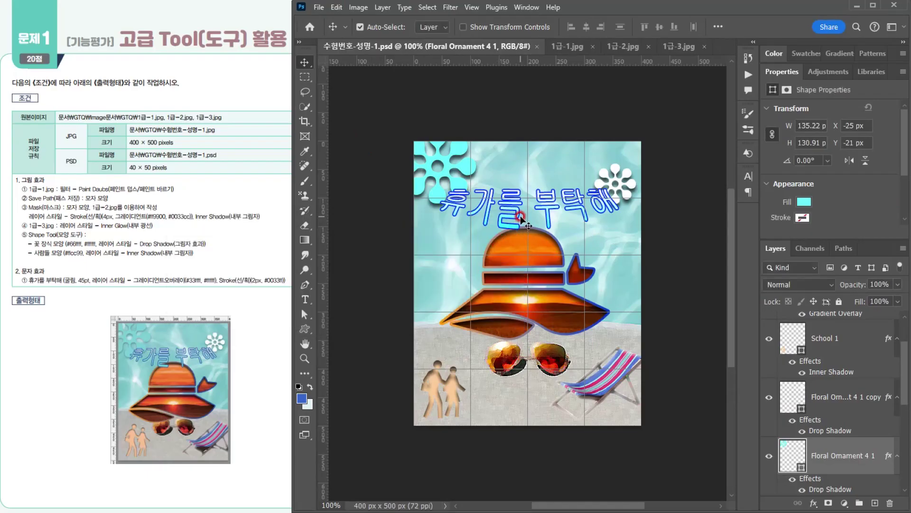
Start saving a copy of the finished composition in the GTQ folder, with JPEG as the file format
click(319, 7)
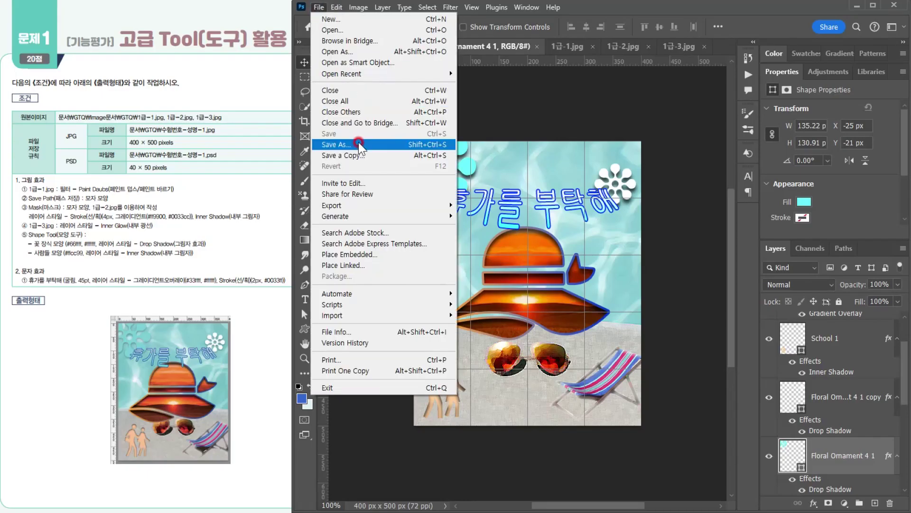
click(338, 144)
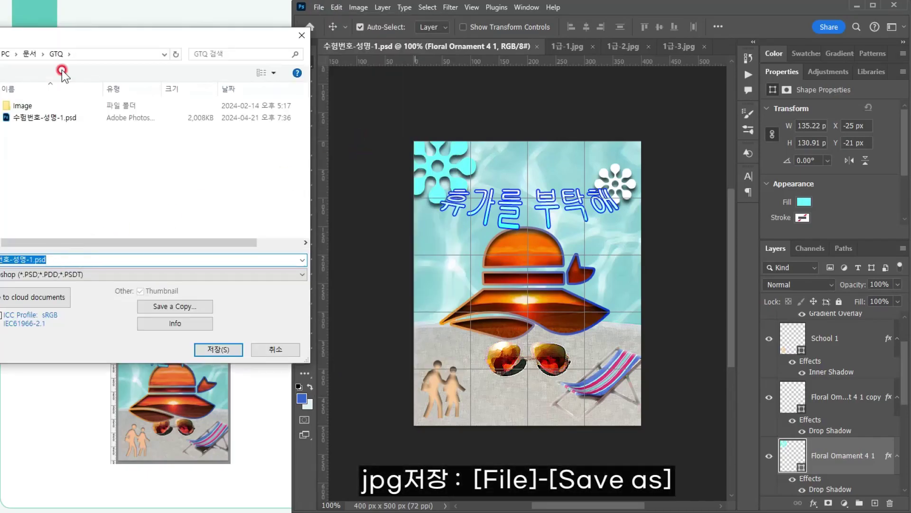
drag(65, 35, 131, 37)
click(38, 273)
click(138, 35)
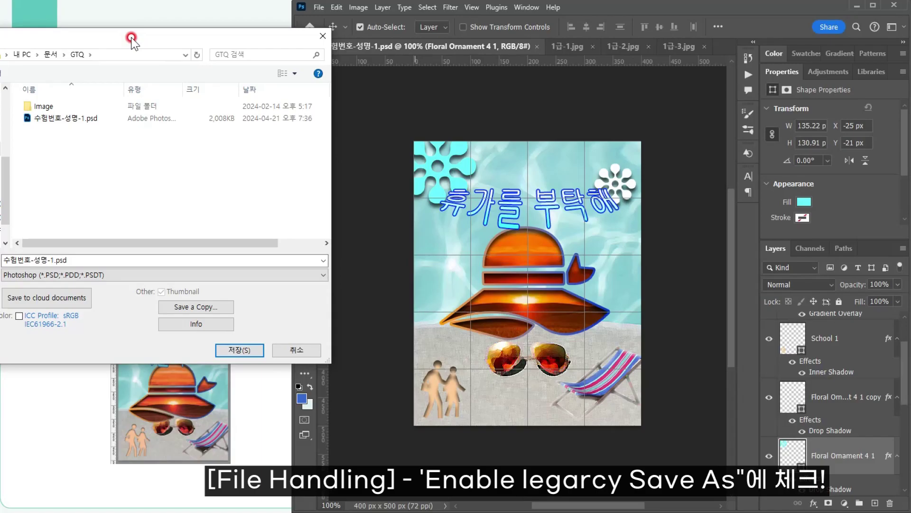
click(187, 310)
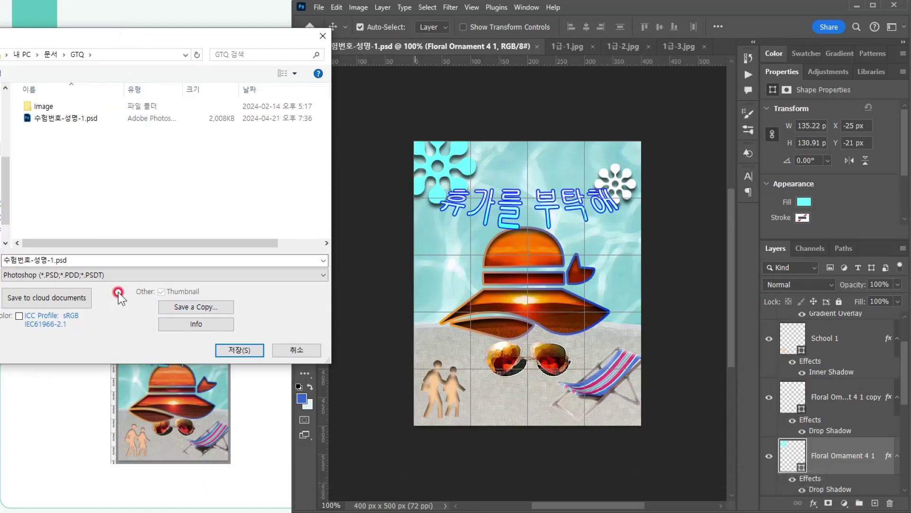
click(178, 305)
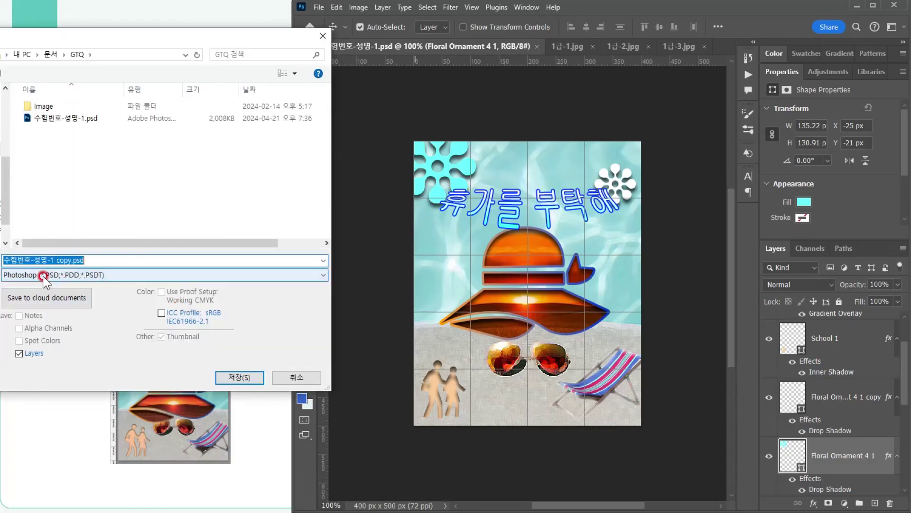
click(45, 277)
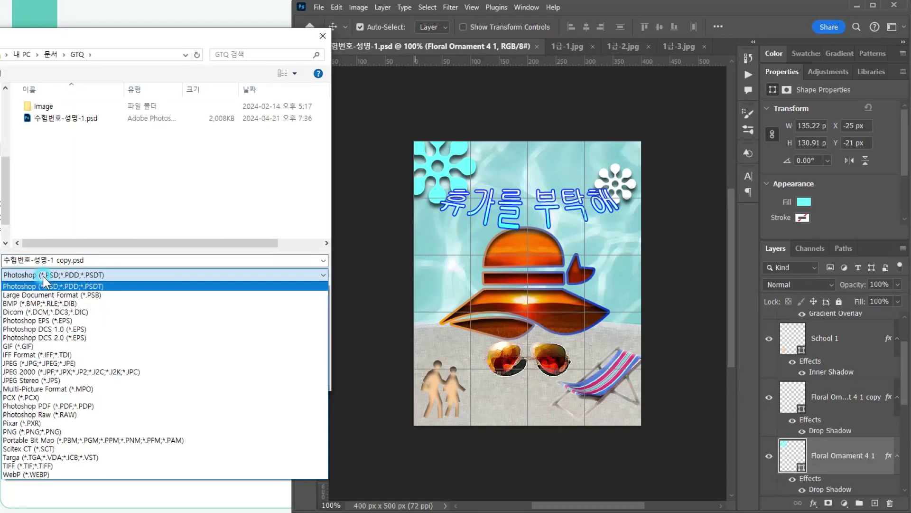
click(36, 364)
Name the JPEG copy 수험번호-성명-1, without the copy suffix, and save it with High image quality
click(56, 260)
drag(56, 260, 139, 261)
key(BackSpace)
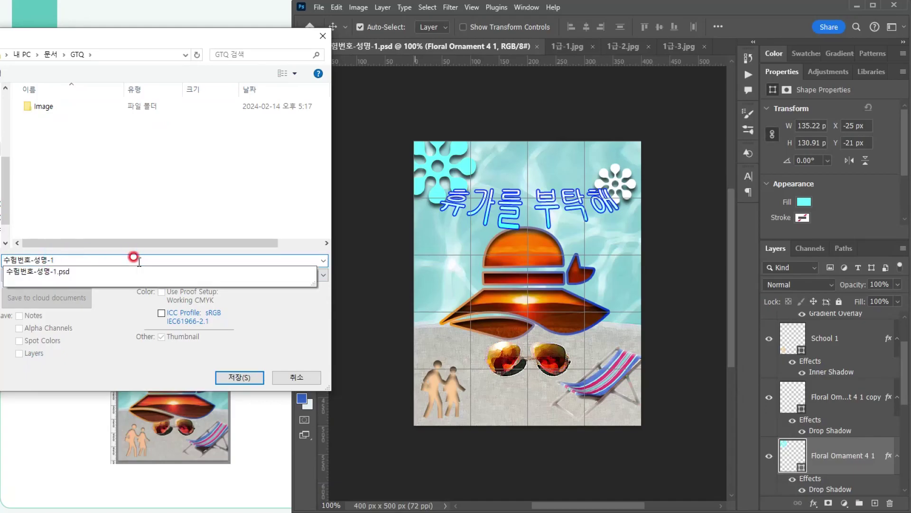
key(Return)
click(275, 279)
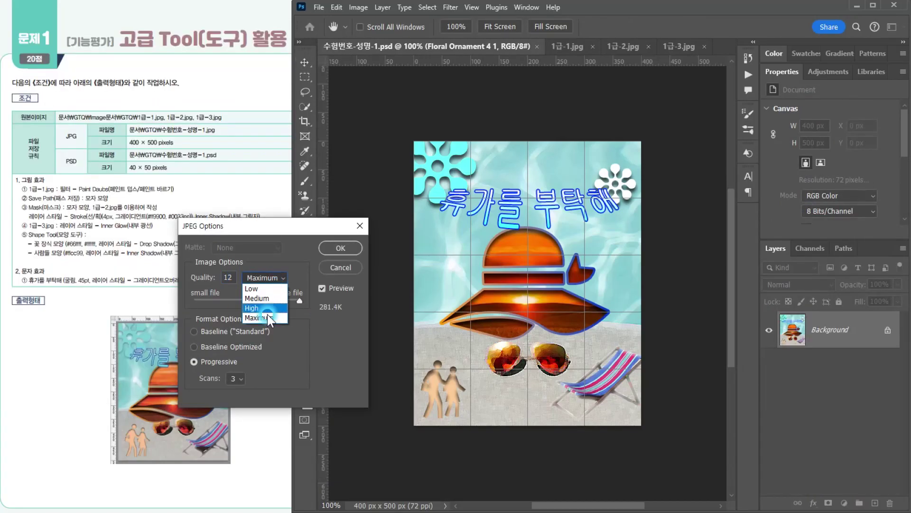
click(264, 307)
click(345, 246)
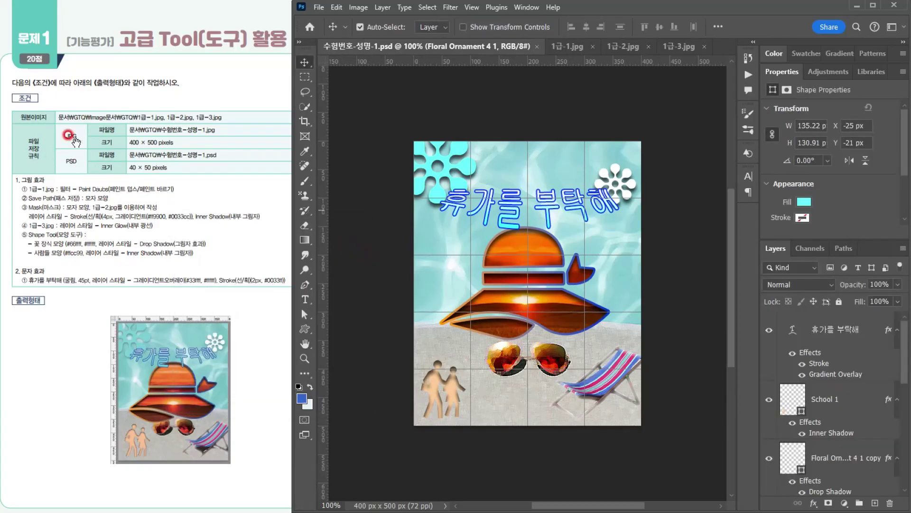
Resize the whole image to 40 × 50 pixels, using pixels as the unit
click(358, 7)
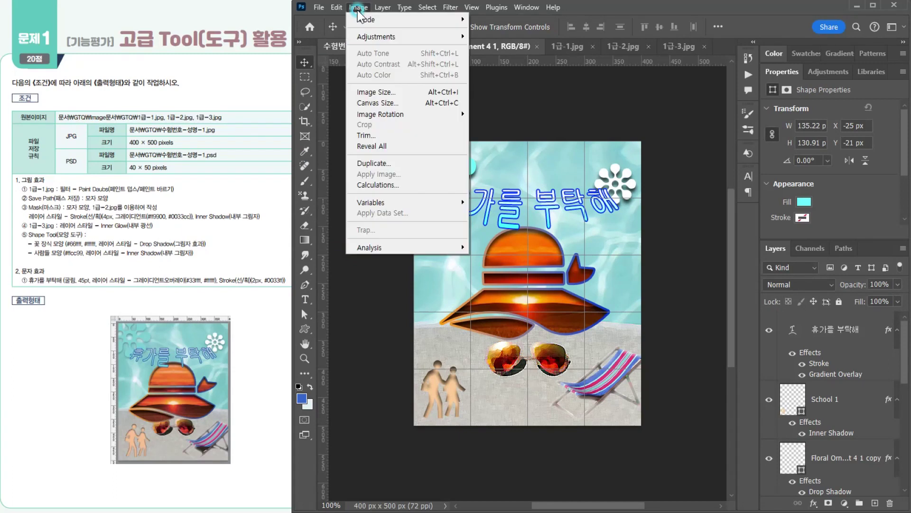
click(379, 92)
click(587, 263)
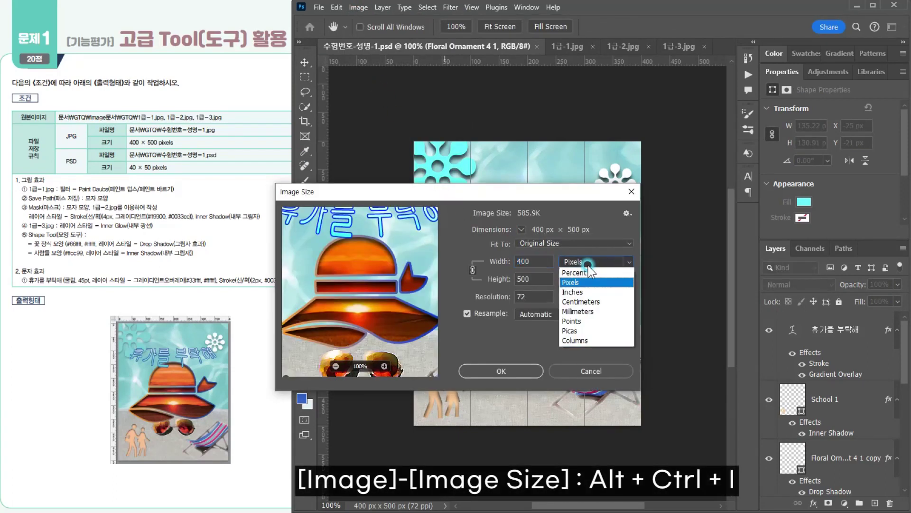
click(572, 283)
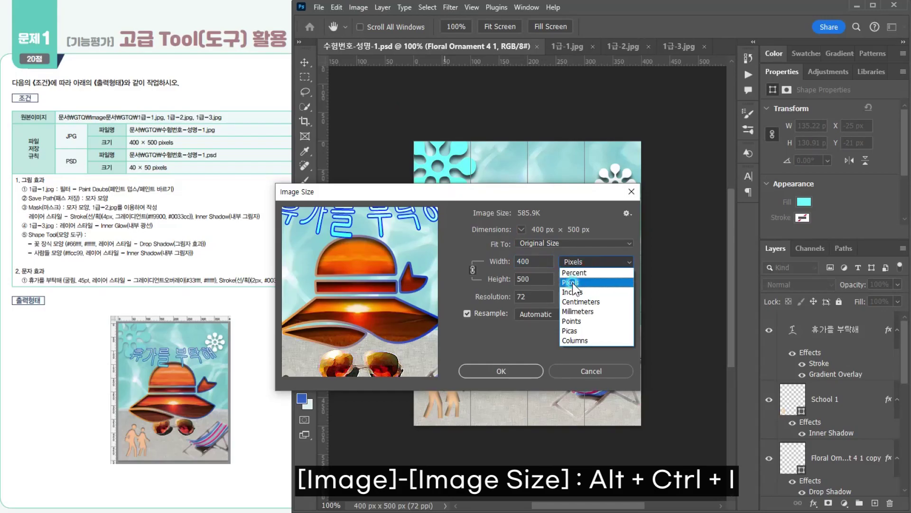
click(560, 280)
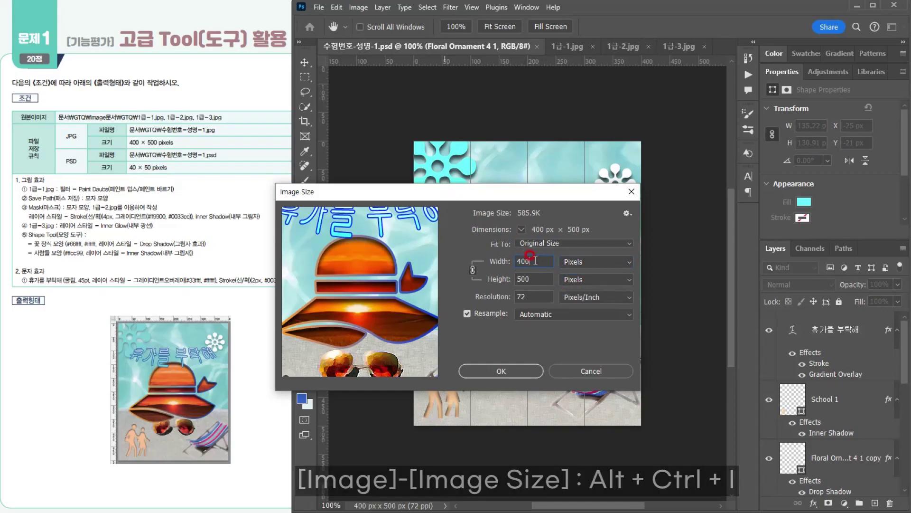
key(BackSpace)
key(Return)
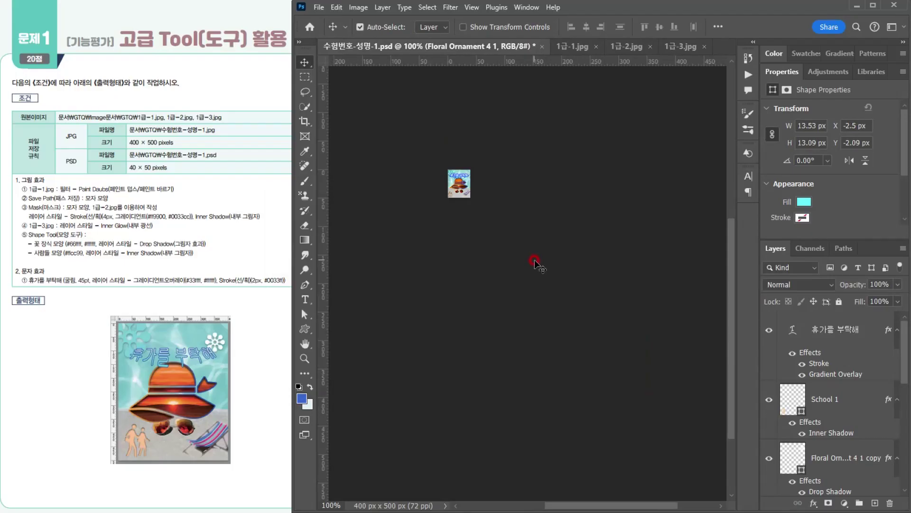
Save the reduced image to the existing PSD file and check it against the JPG and PSD file requirements
click(319, 7)
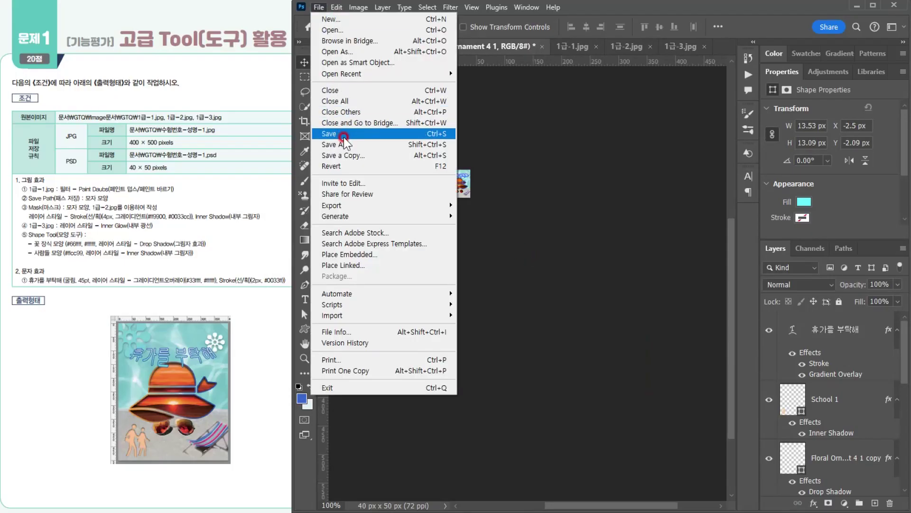
click(344, 137)
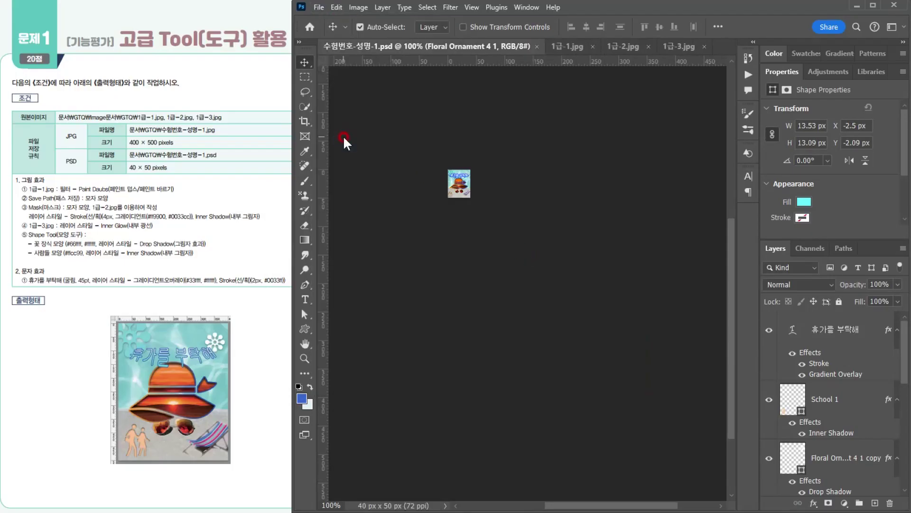
click(68, 129)
click(71, 162)
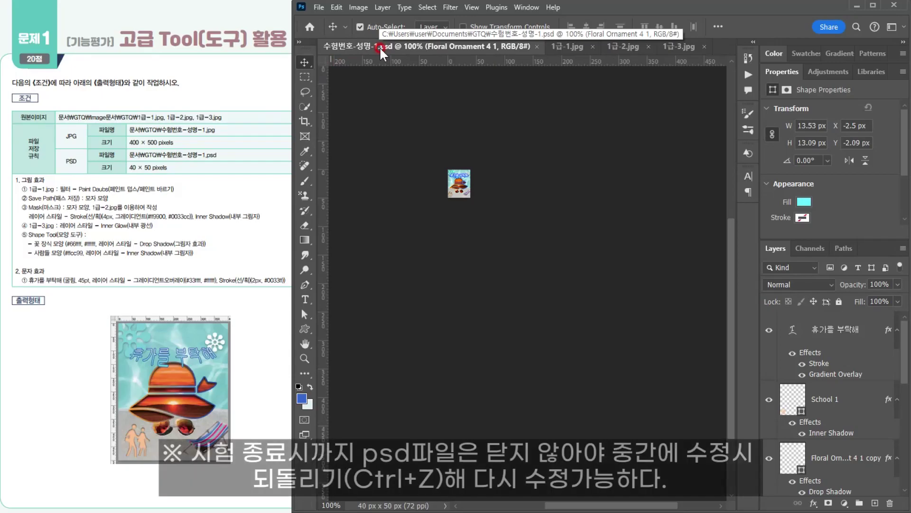
Undo the image resize and return to the Free Transform (Save As) state in the document history
key(ctrl+z)
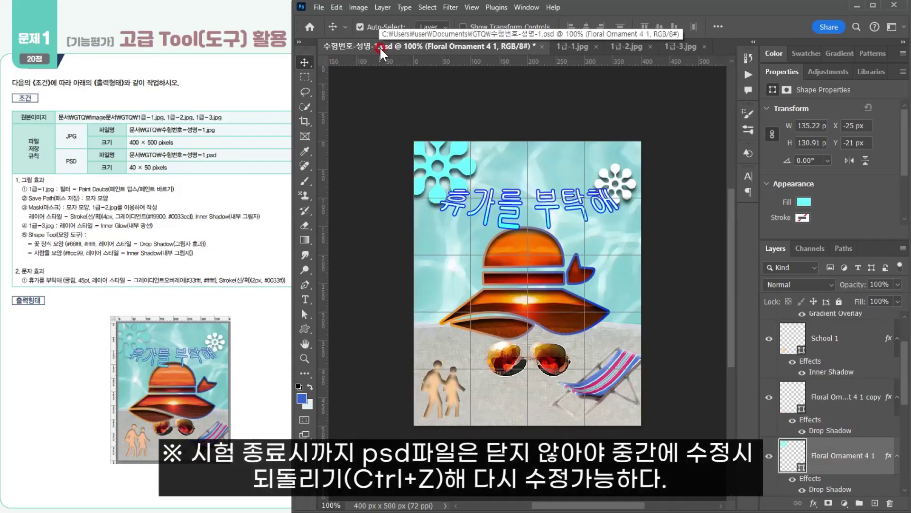
click(748, 59)
click(647, 338)
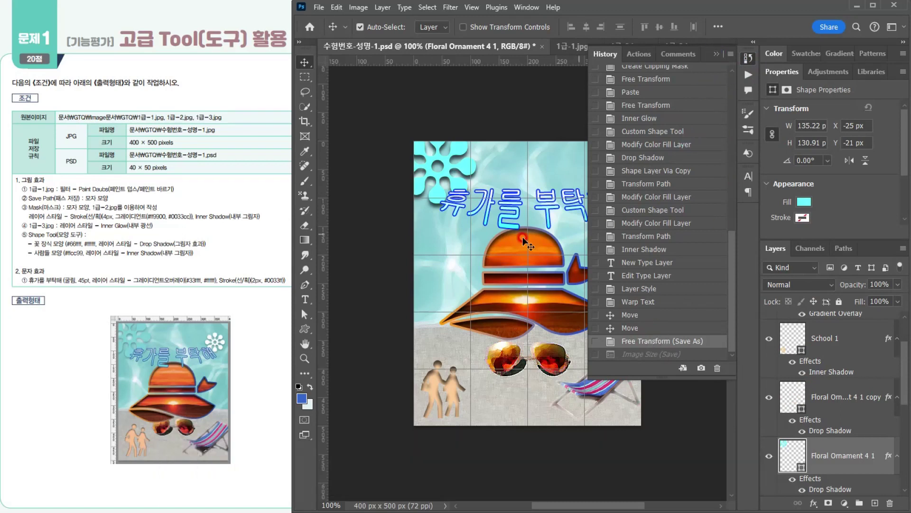
click(416, 164)
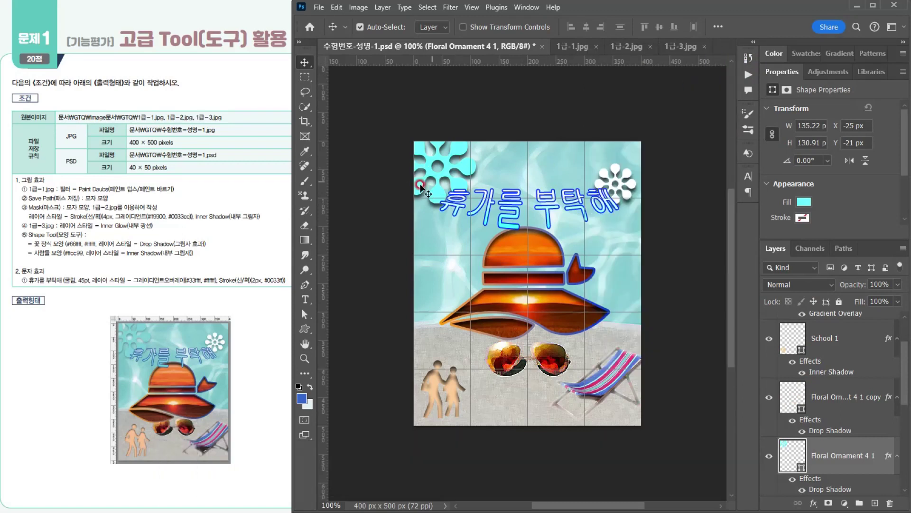